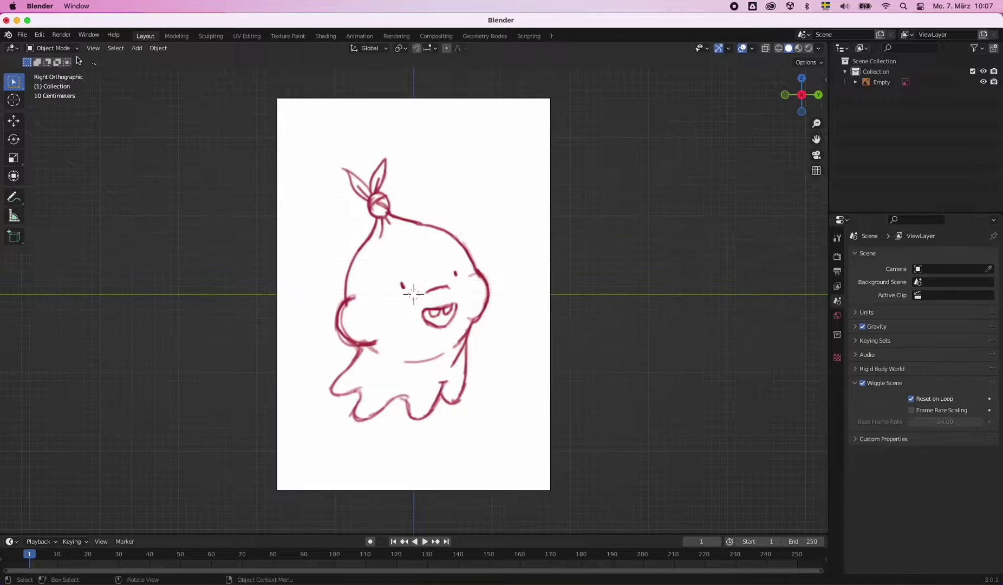
- Add a UV sphere and fit it over the sketched head in wireframe Edit Mode
click(257, 92)
key(Tab)
key(shift+z)
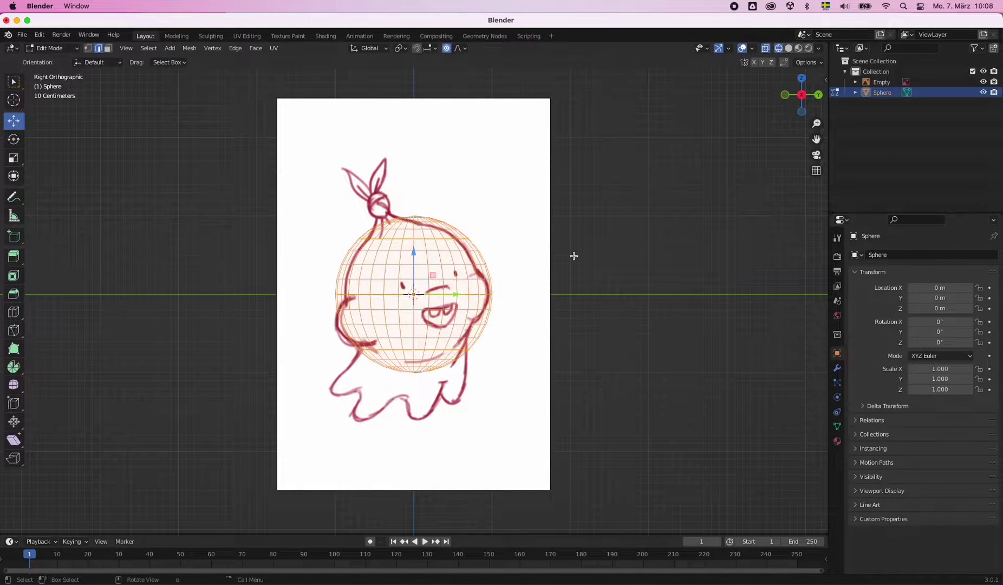
drag(413, 250, 413, 238)
drag(455, 294, 453, 296)
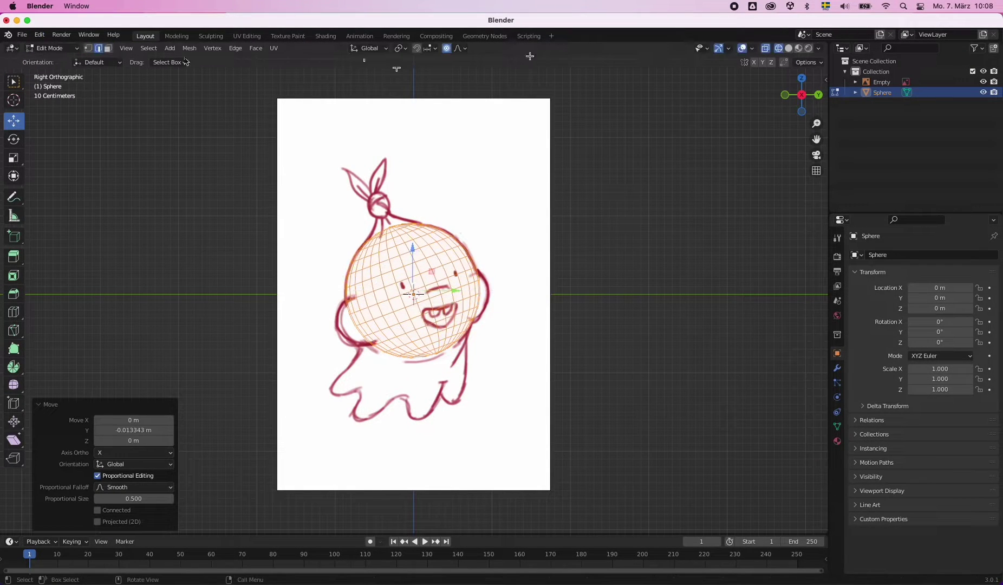
key(alt+a)
- Pull the sphere's top vertex up into a point with proportional editing
click(383, 223)
drag(383, 225, 383, 217)
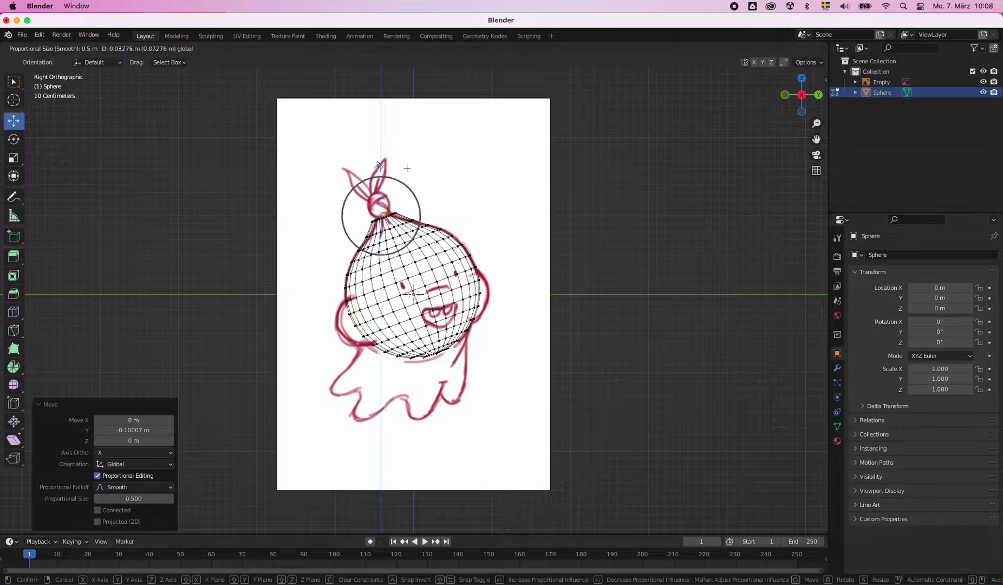
click(384, 217)
click(471, 177)
click(383, 216)
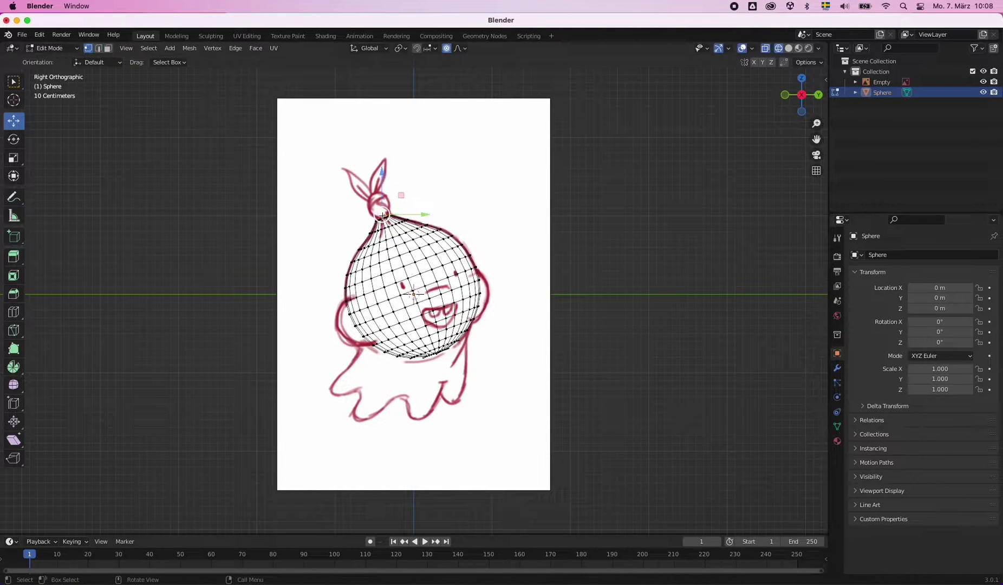
drag(381, 173, 381, 167)
click(52, 71)
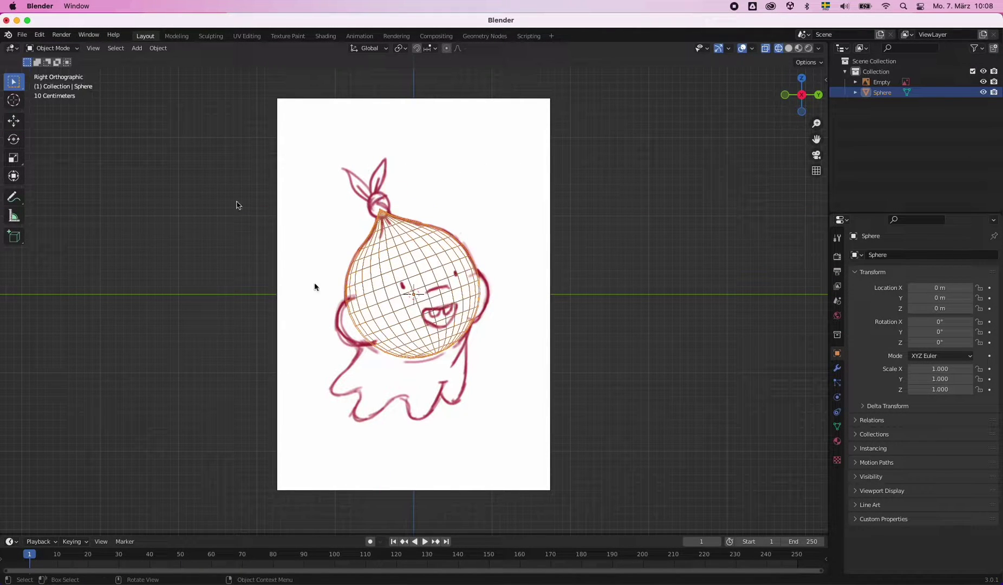
drag(436, 313, 436, 317)
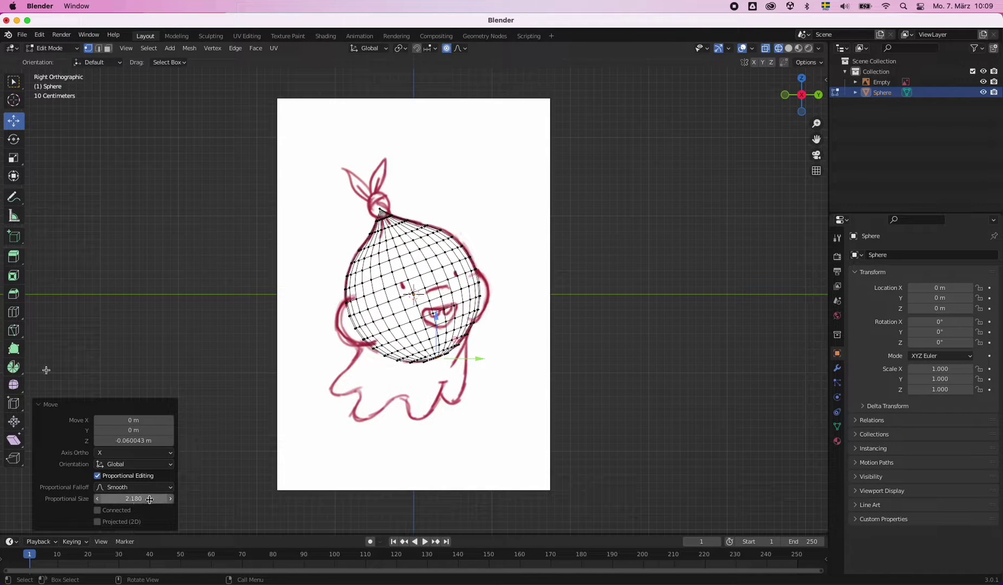
click(53, 47)
click(53, 59)
click(136, 48)
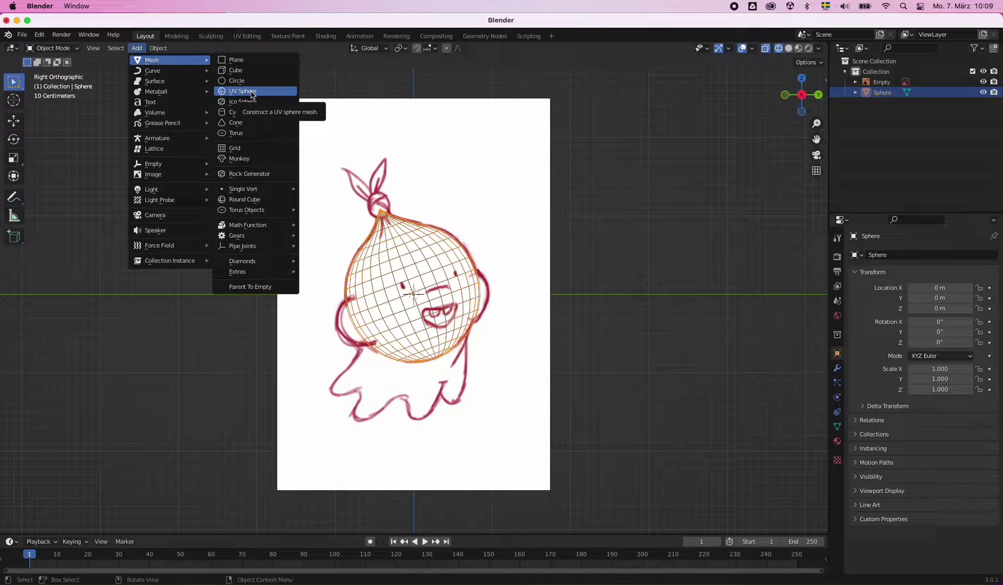
- Add a UV sphere scaled to 0.345 left of the head and un-subdivide it
click(250, 95)
key(s)
key(g)
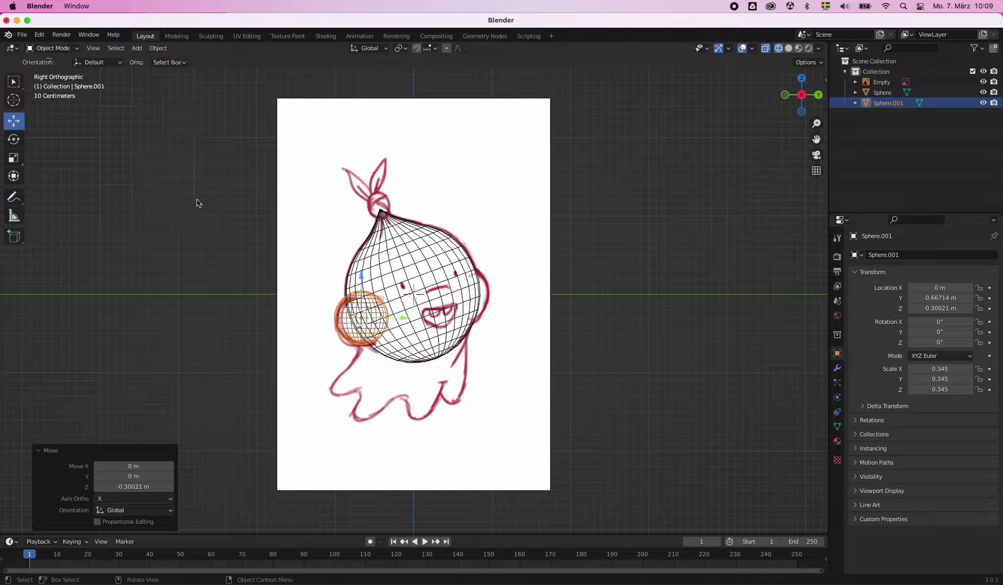
key(Tab)
click(235, 48)
click(249, 128)
- Rotate the small sphere on X and duplicate it to the head's right side
key(r)
key(x)
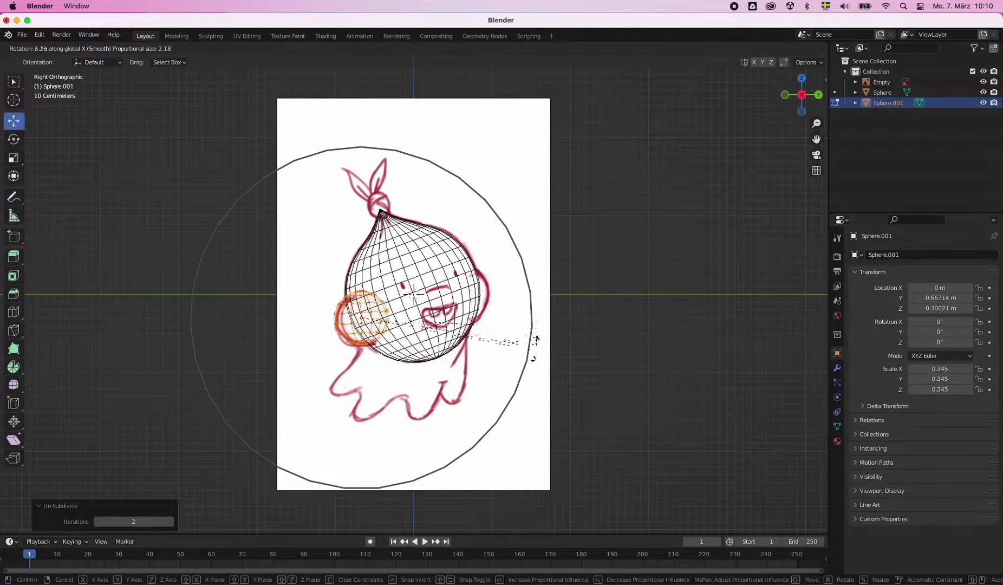
click(519, 283)
key(Tab)
key(shift+d)
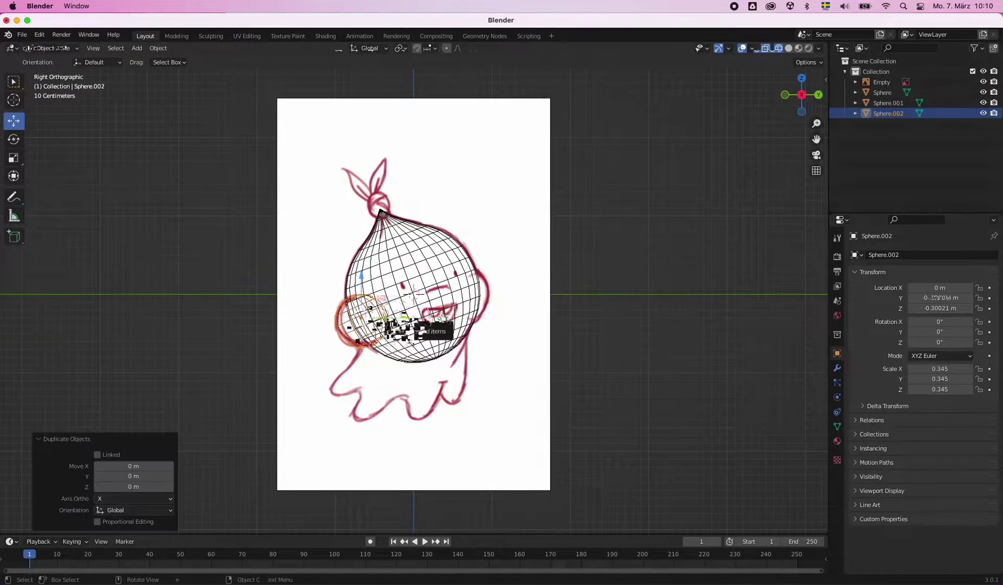
click(412, 293)
- Move the first arm forward to X 0.41 and rotate both arms 27.4° around Z
middle_drag(502, 291, 379, 325)
click(351, 364)
key(g)
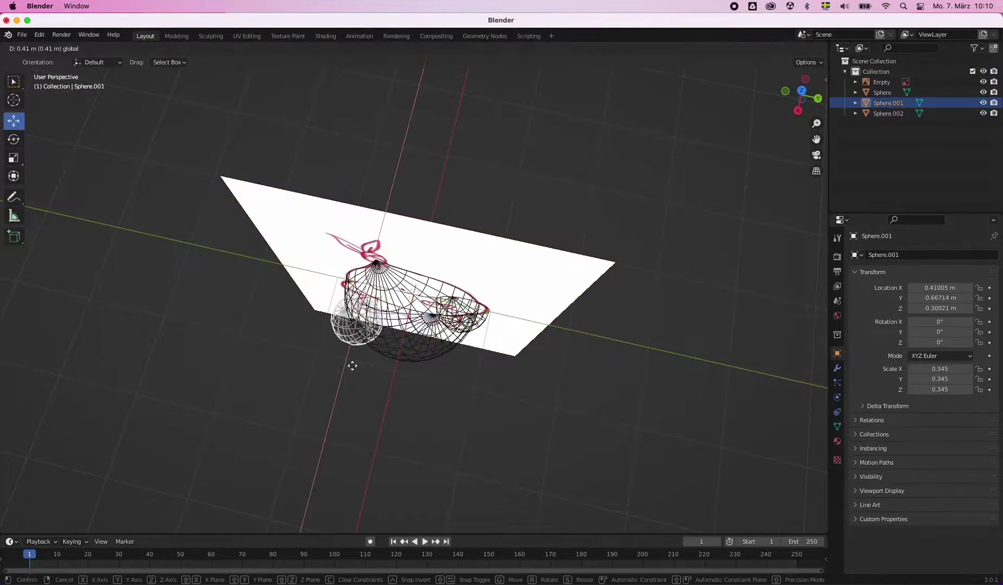
click(510, 317)
mouse_move(510, 316)
middle_down()
mouse_move(573, 293)
mouse_move(381, 367)
middle_up()
shift+click(382, 367)
key(r)
key(z)
click(466, 313)
- Hide the reference Empty and reposition the first arm from the right side view
mouse_move(465, 313)
middle_down()
mouse_move(471, 303)
mouse_move(477, 410)
mouse_move(396, 335)
middle_up()
click(468, 317)
click(373, 352)
key(g)
click(515, 392)
key(KP_3)
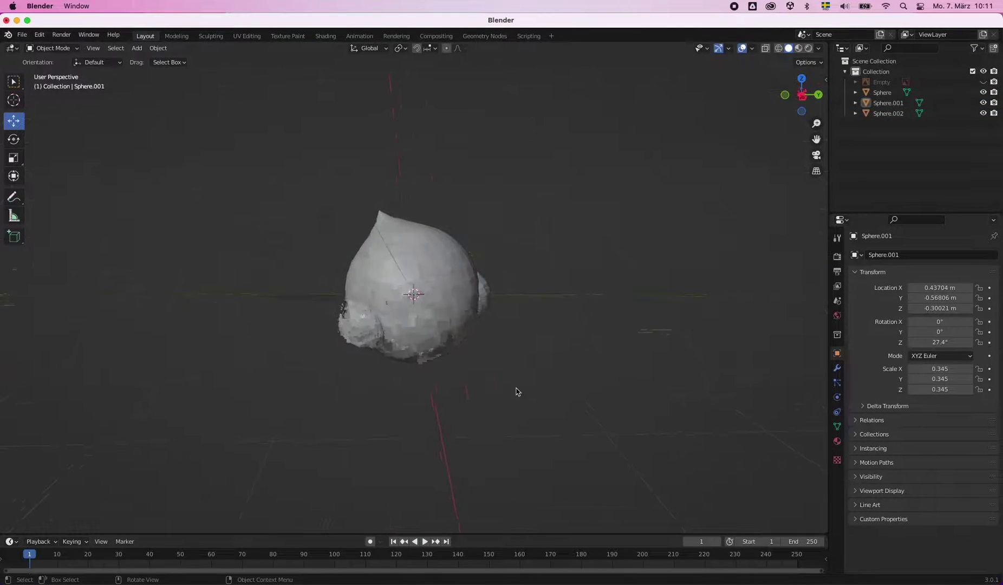
key(alt+h)
click(137, 48)
mouse_move(165, 59)
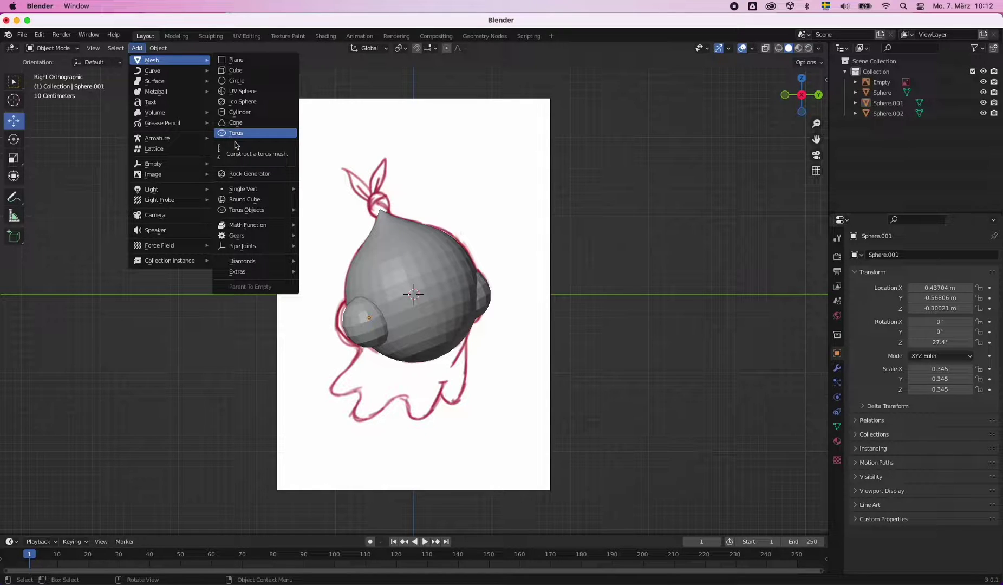
- Add a single-vertex mesh with Skin and Subdivision modifiers for the legs
mouse_move(243, 189)
click(329, 194)
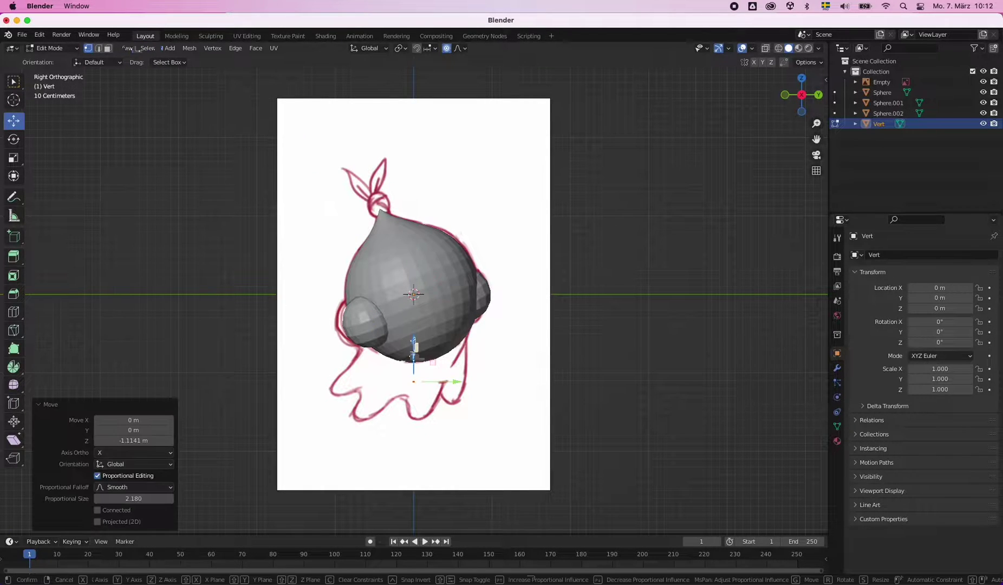
click(837, 368)
click(920, 255)
click(783, 421)
click(921, 255)
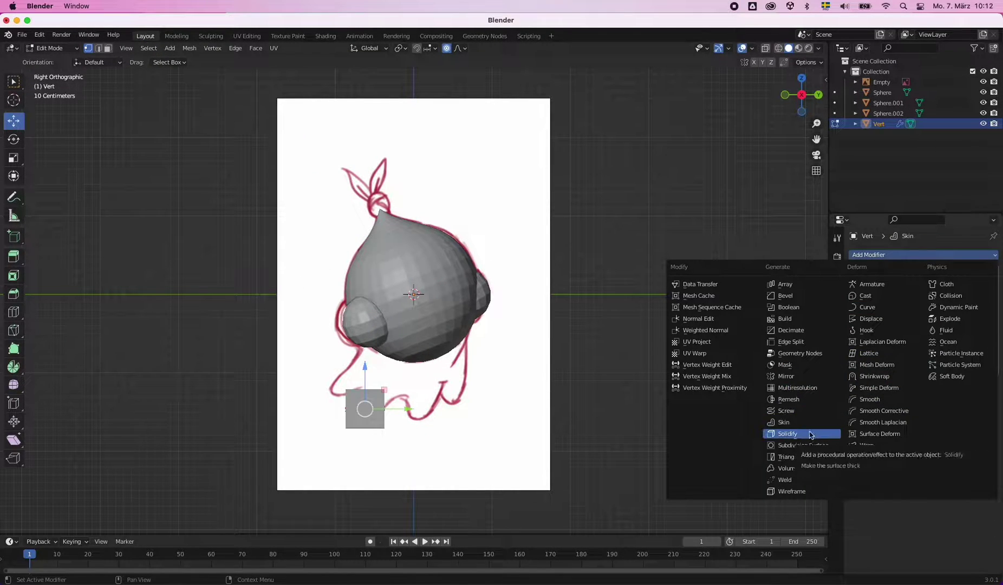
click(801, 445)
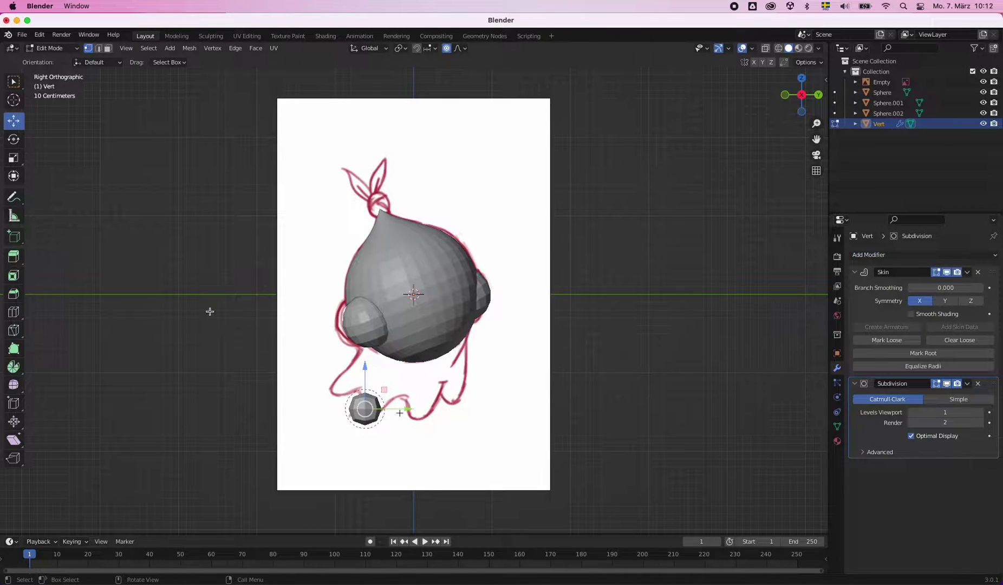
- Extrude the leg downward, thicken its skin radius, and lower the foot to the sketch
click(405, 337)
key(e)
key(ctrl+a)
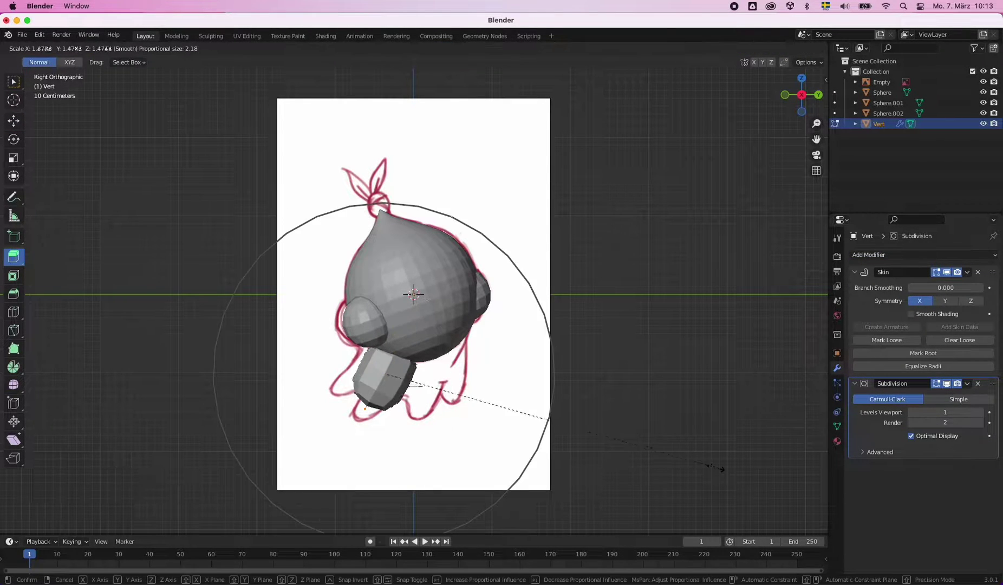
click(414, 445)
key(g)
click(408, 336)
key(ctrl+a)
click(517, 398)
key(g)
key(z)
click(444, 420)
- Duplicate the leg and shift the copy right to Y 0.507, tilting it
key(shift+d)
click(445, 384)
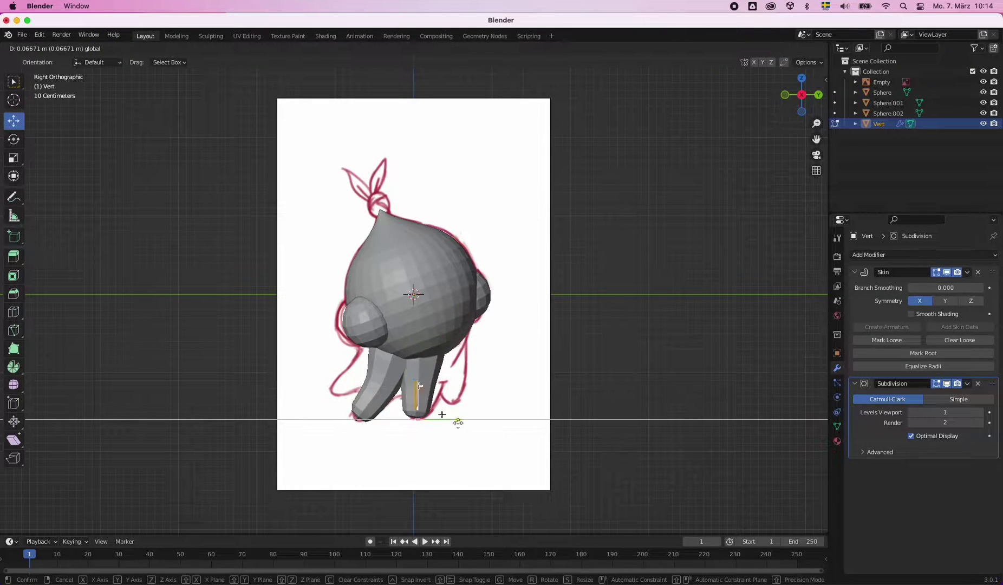
key(g)
key(z)
key(Escape)
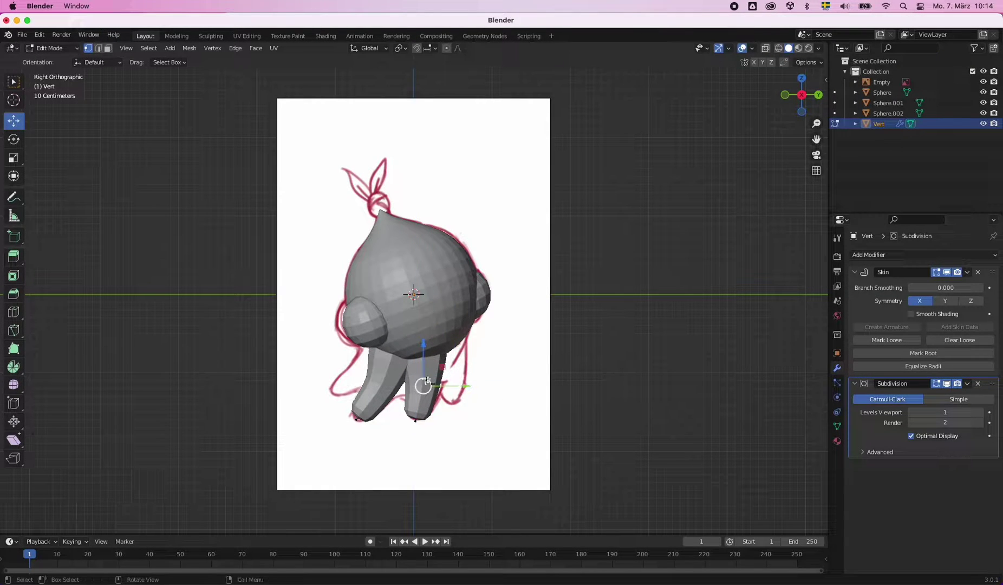
key(shift+z)
drag(450, 387, 489, 373)
click(540, 410)
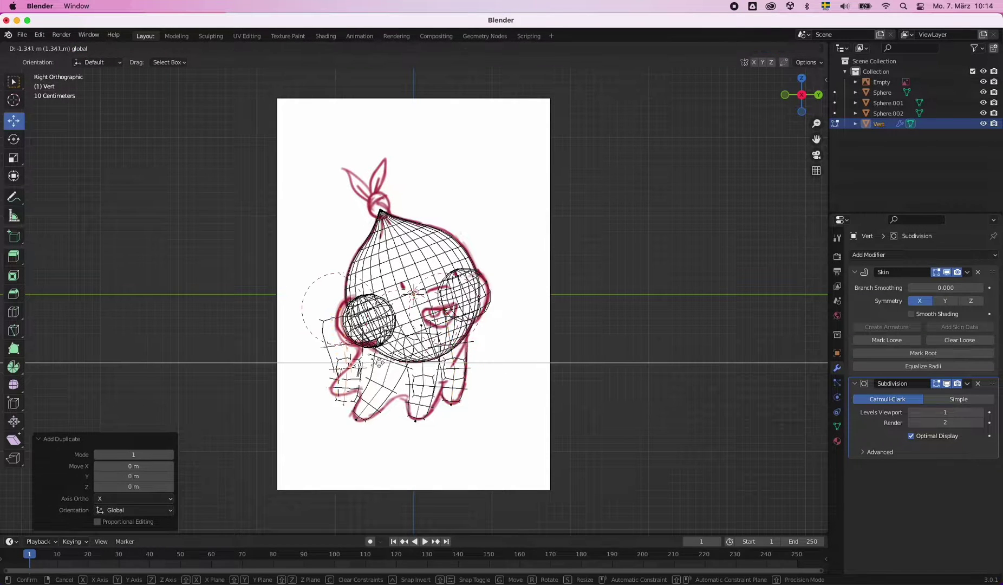
- Confirm the 6.6° leg tilt, select a leg-tip vertex and enable proportional editing
click(447, 445)
key(shift+z)
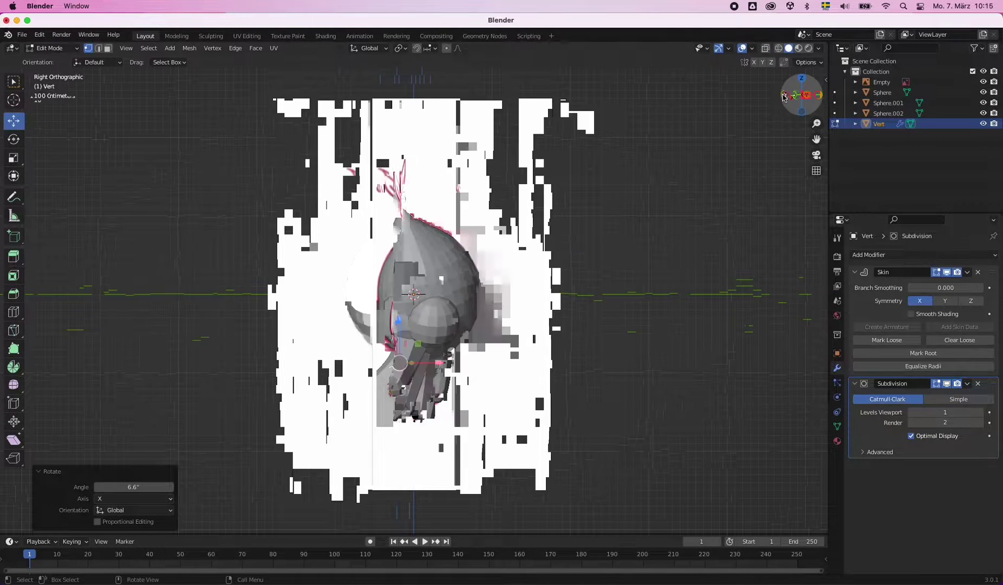
middle_drag(448, 445, 574, 272)
click(377, 398)
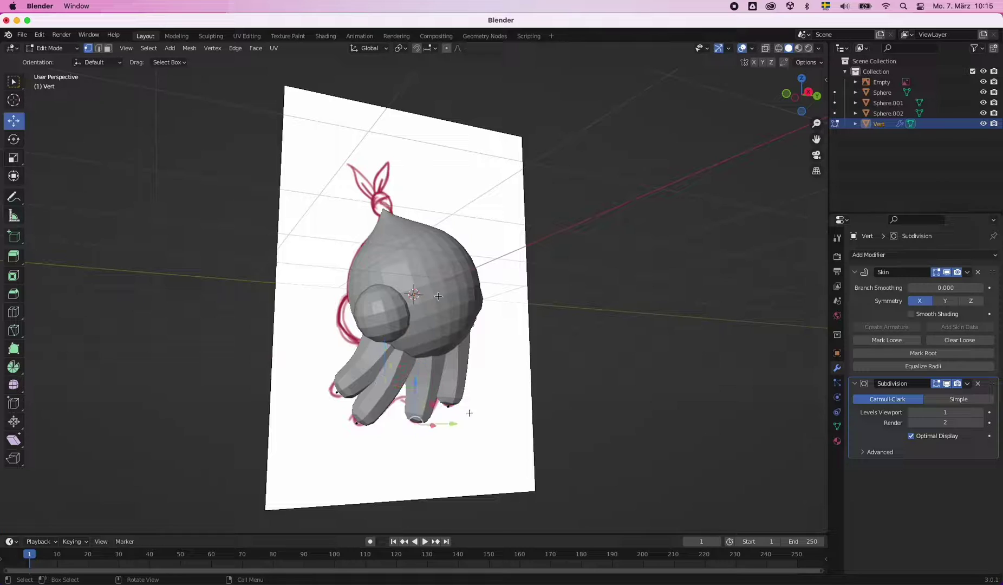
click(458, 48)
click(446, 48)
mouse_move(450, 86)
middle_down()
mouse_move(454, 426)
mouse_move(411, 431)
middle_up()
- Move the leg tip outward along X and Y with proportional falloff
key(g)
click(410, 433)
key(g)
click(484, 410)
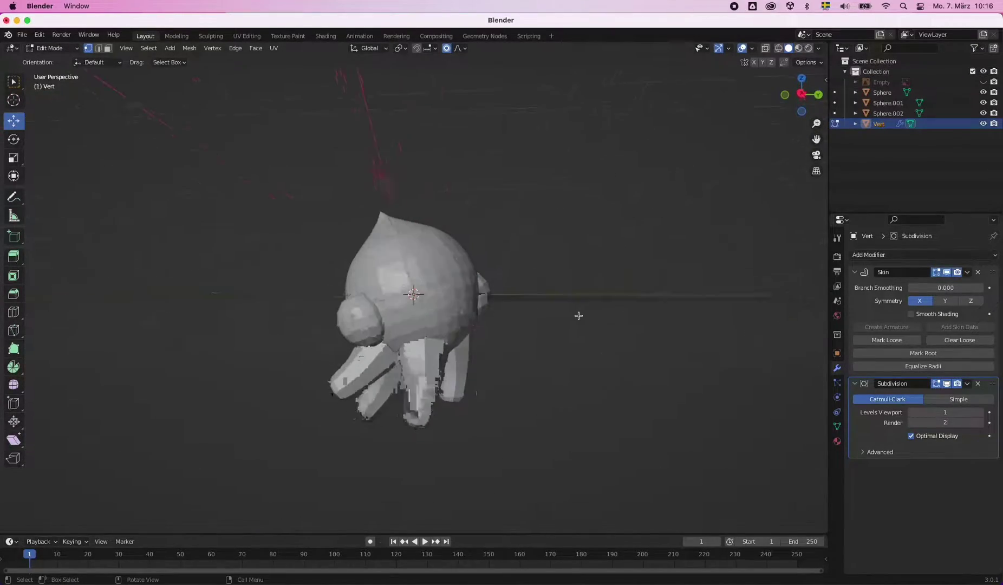
key(g)
key(y)
click(458, 405)
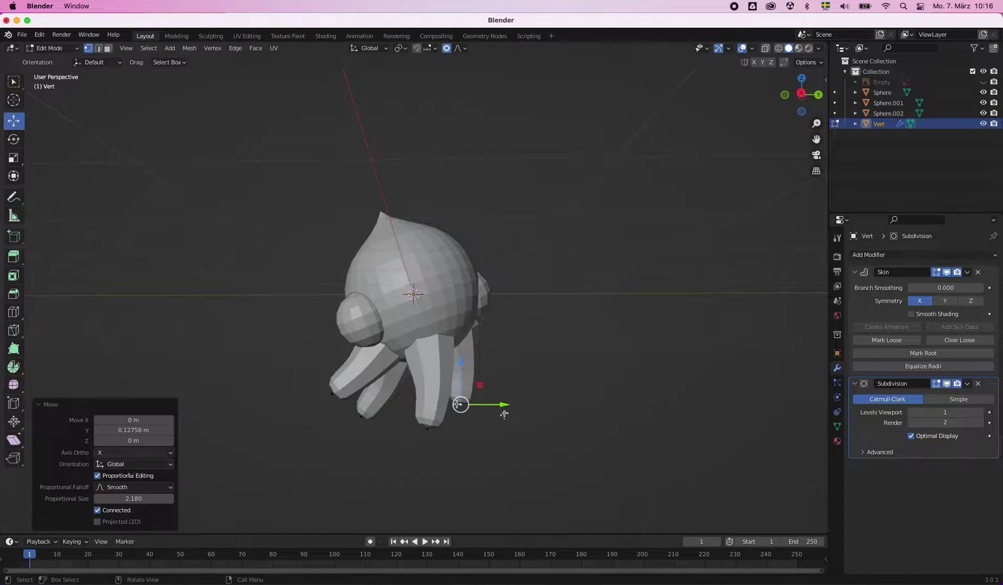
- Push another leg tip outward along Y and rotate it -7.81° then -23.1°
click(361, 415)
key(g)
key(y)
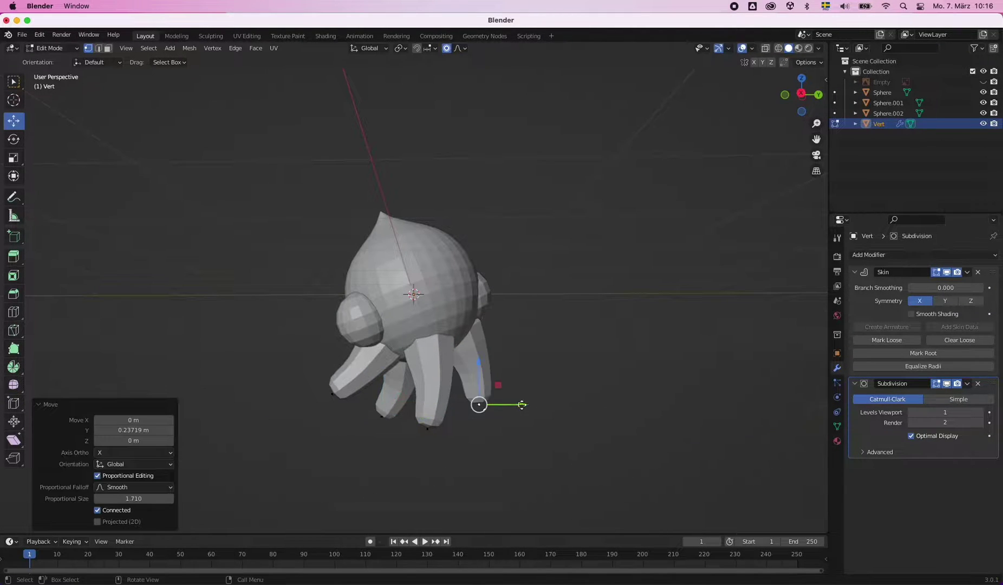
middle_drag(521, 404, 416, 338)
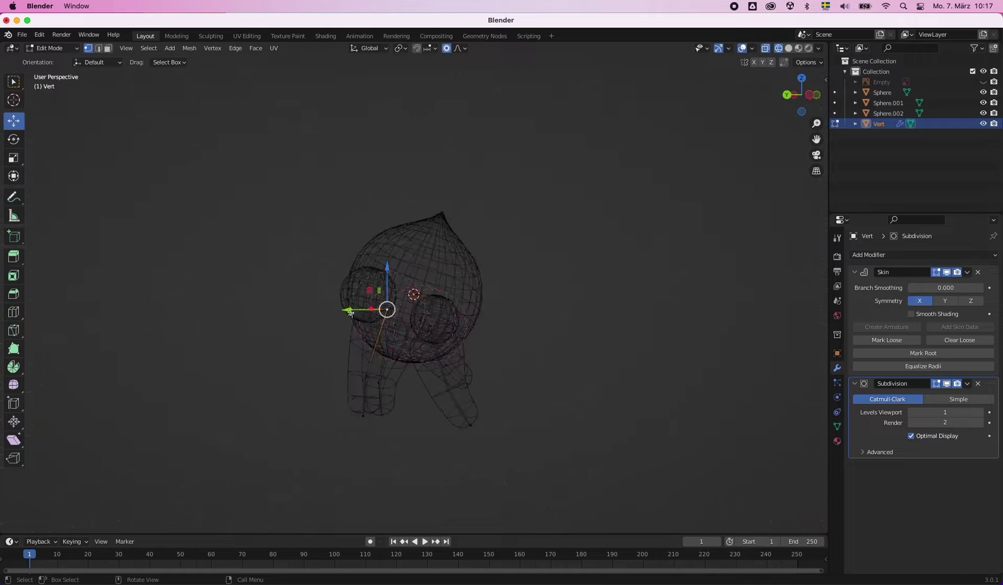
drag(350, 313, 365, 313)
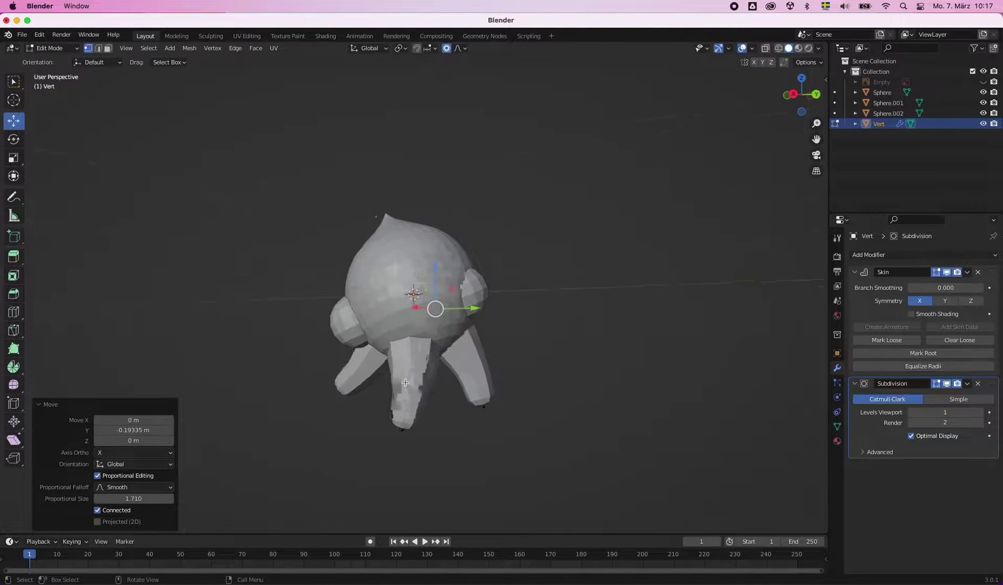
key(r)
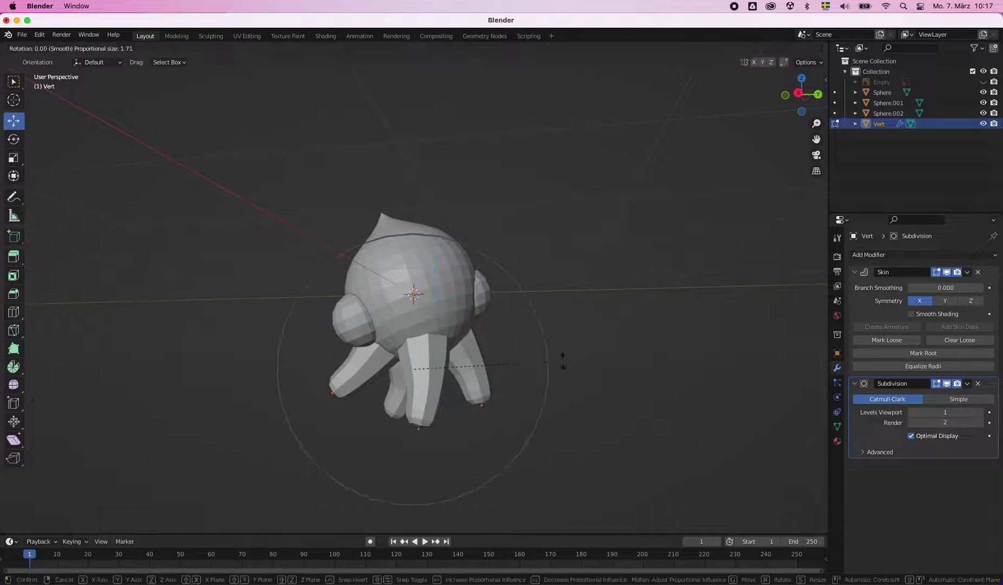
click(358, 472)
middle_drag(359, 472, 466, 376)
key(r)
click(444, 386)
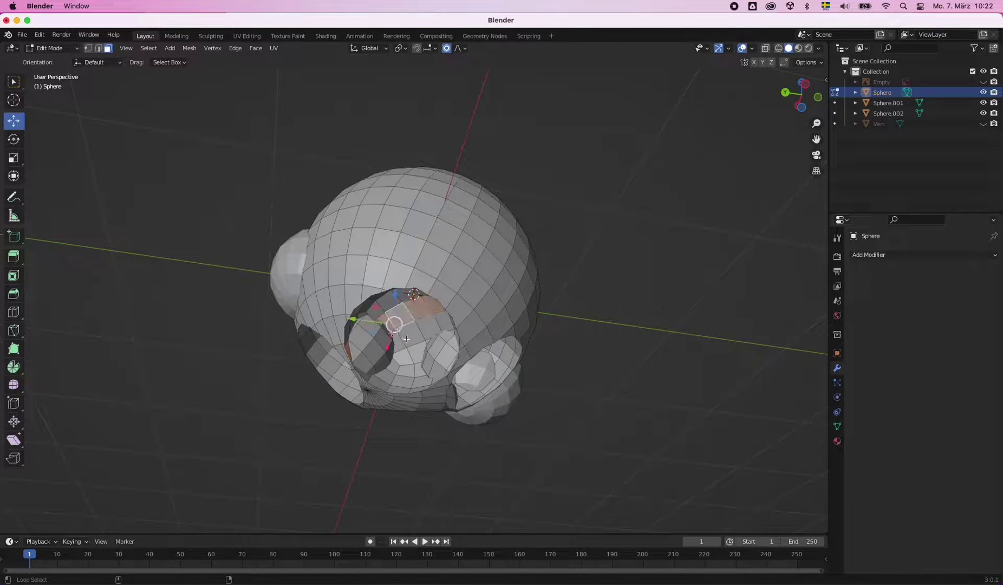
- Orbit around the head sphere and select faces near the lower-left opening
middle_drag(370, 350, 373, 341)
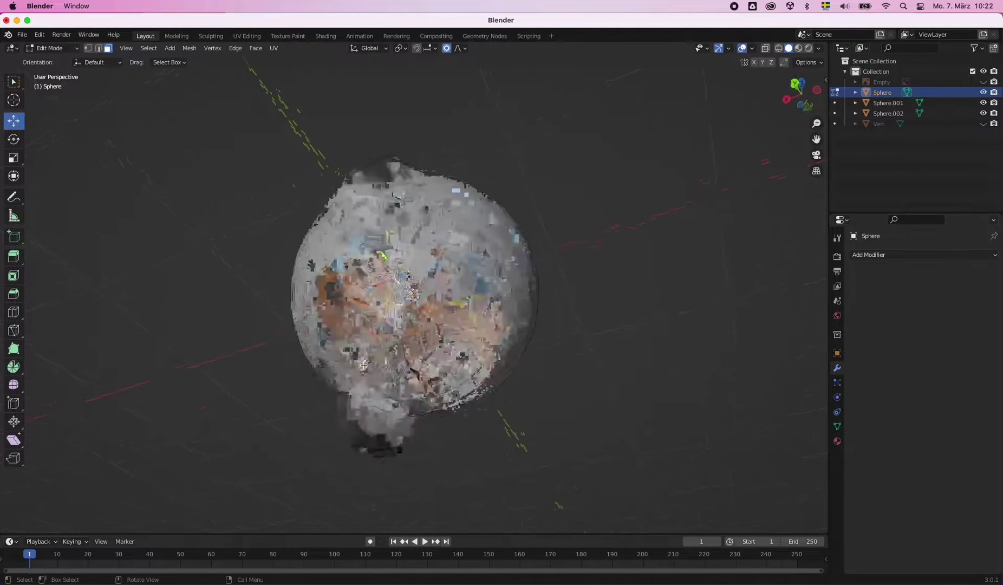
middle_drag(399, 319, 391, 329)
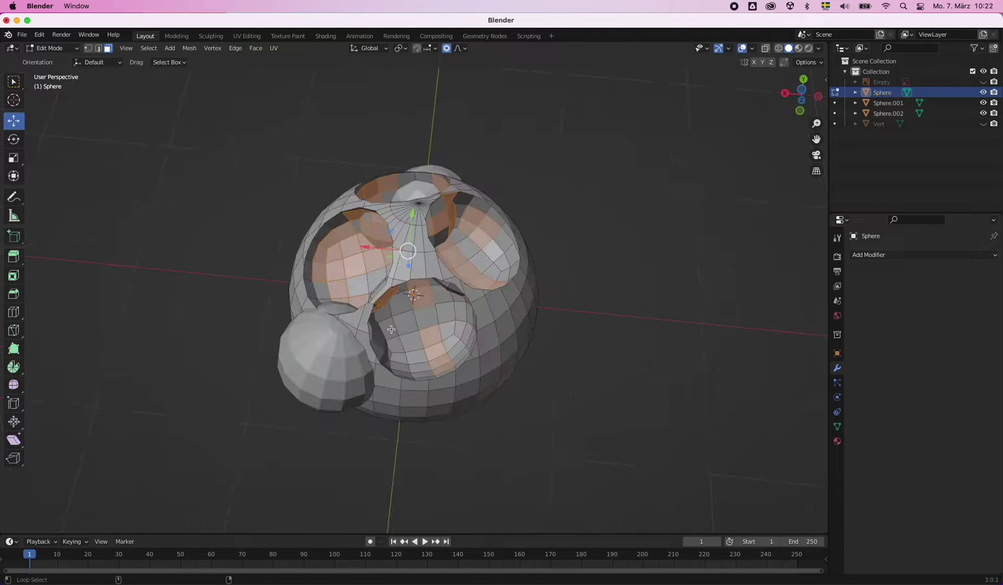
middle_drag(478, 255, 435, 232)
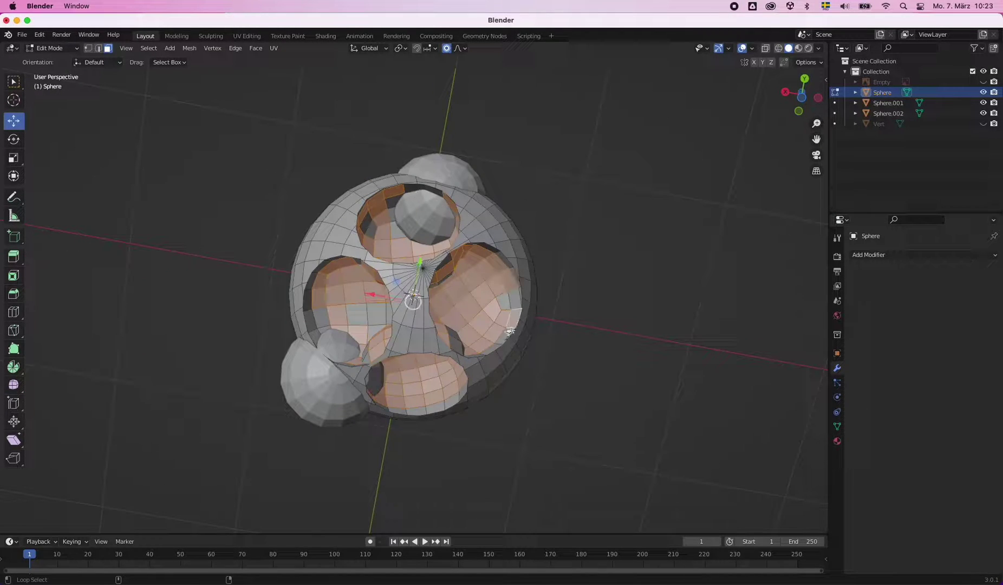
mouse_move(495, 334)
middle_down()
mouse_move(471, 352)
mouse_move(468, 262)
middle_up()
right_click(471, 353)
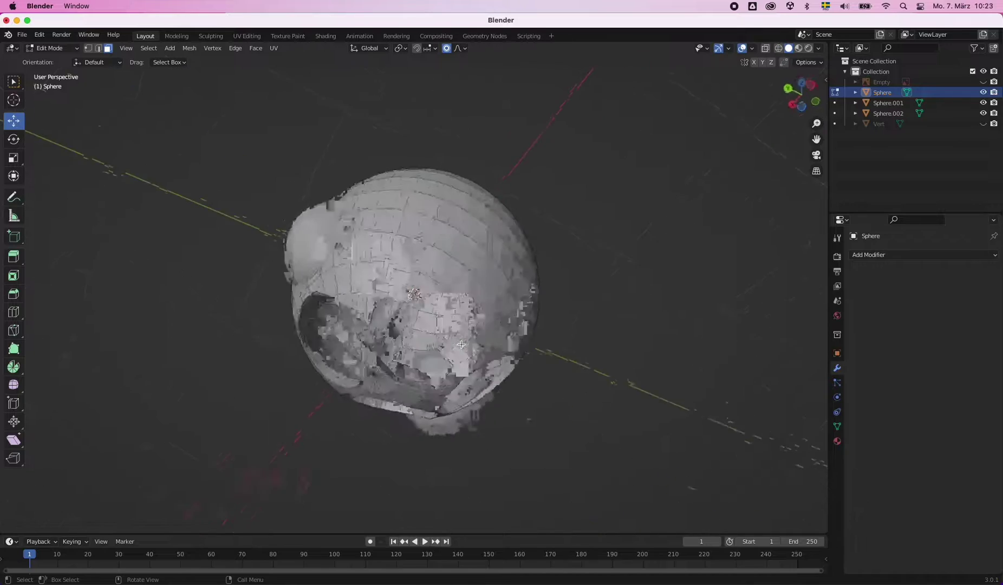
click(346, 436)
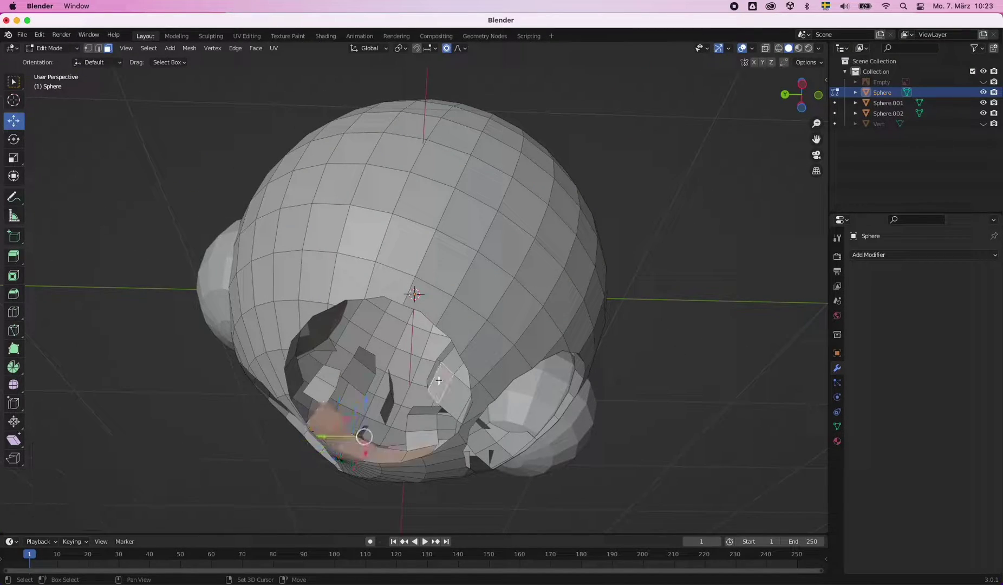
middle_drag(334, 375, 422, 212)
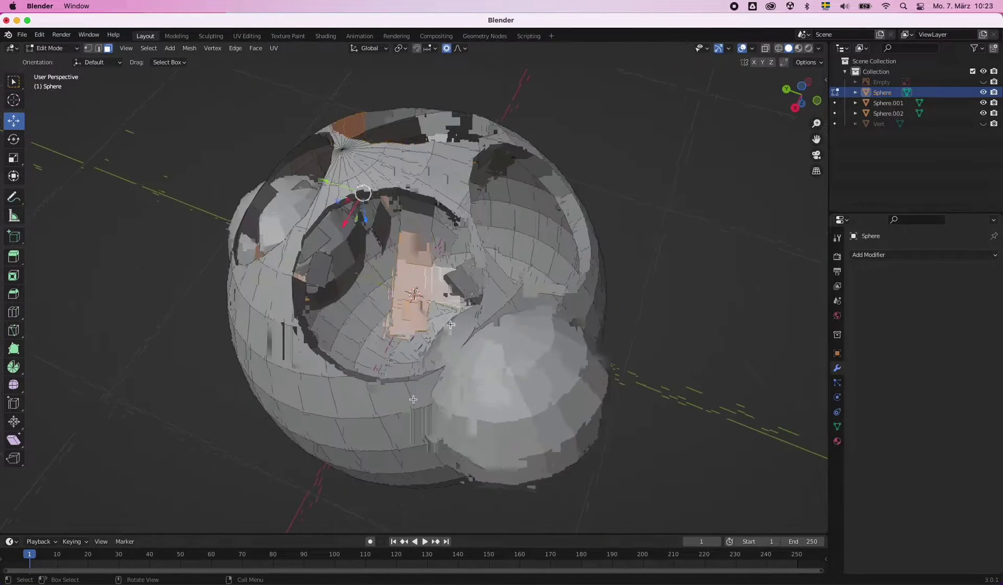
middle_drag(310, 256, 437, 427)
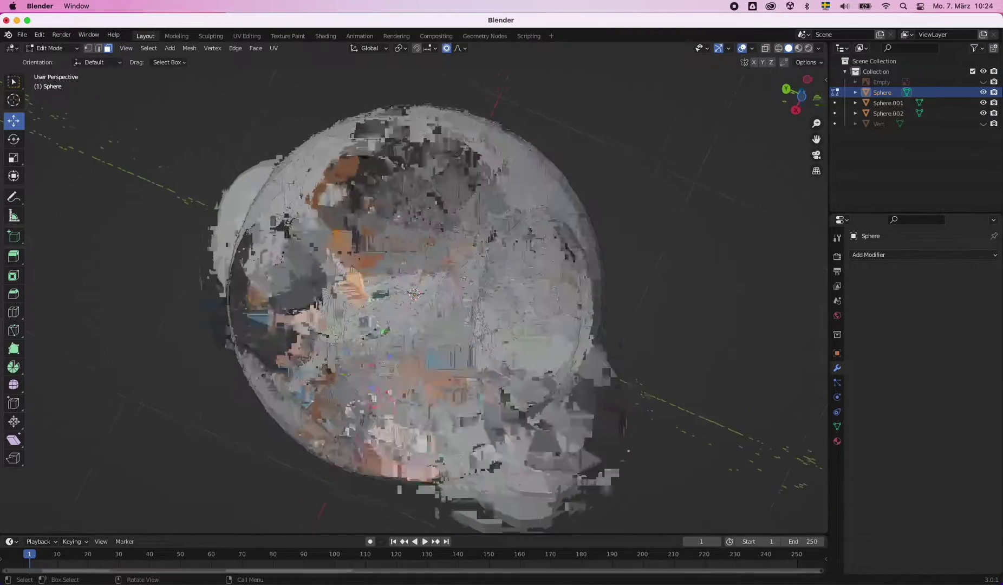
middle_drag(320, 413, 268, 396)
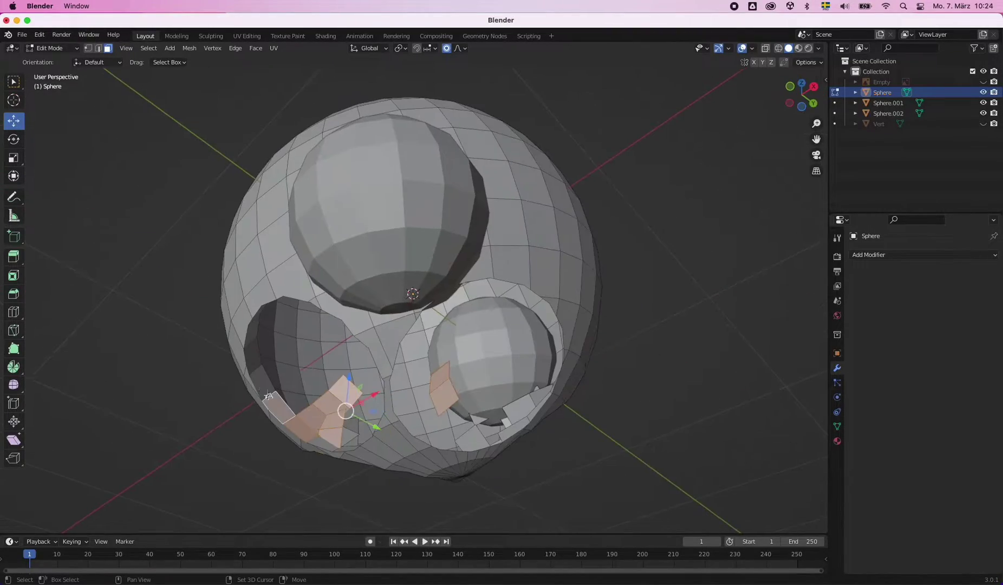
mouse_move(254, 346)
middle_down()
mouse_move(351, 147)
mouse_move(247, 216)
middle_up()
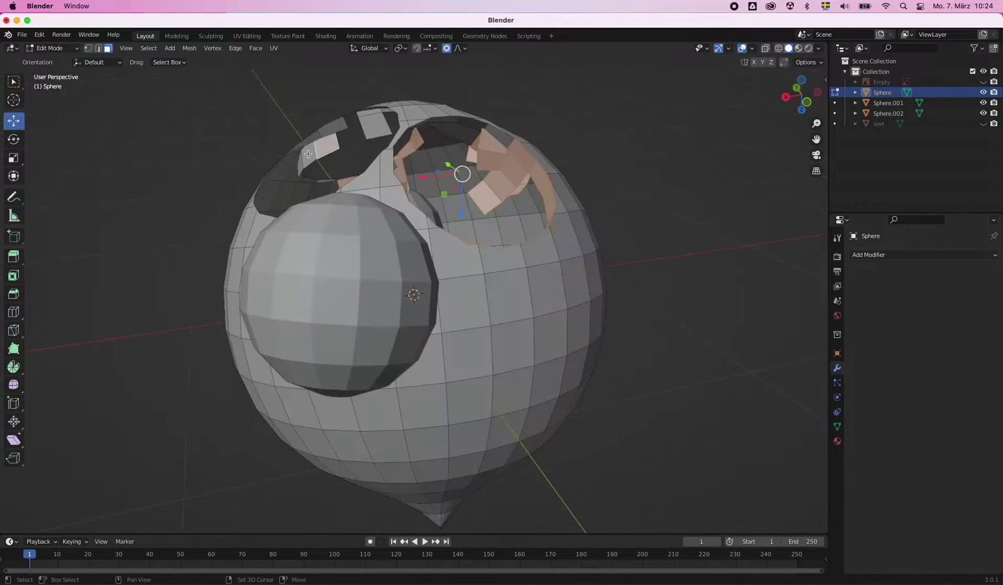
- Orbit and zoom inside the sphere to inspect its interior and top pole
middle_drag(439, 117, 319, 167)
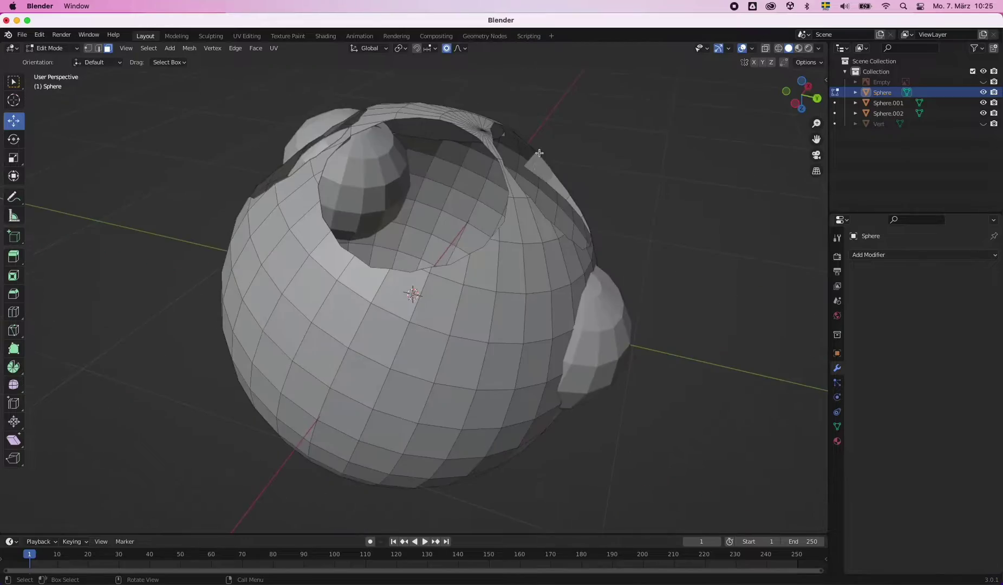
middle_drag(412, 271, 379, 282)
mouse_move(541, 185)
middle_down()
mouse_move(487, 437)
mouse_move(548, 121)
mouse_move(719, 155)
middle_up()
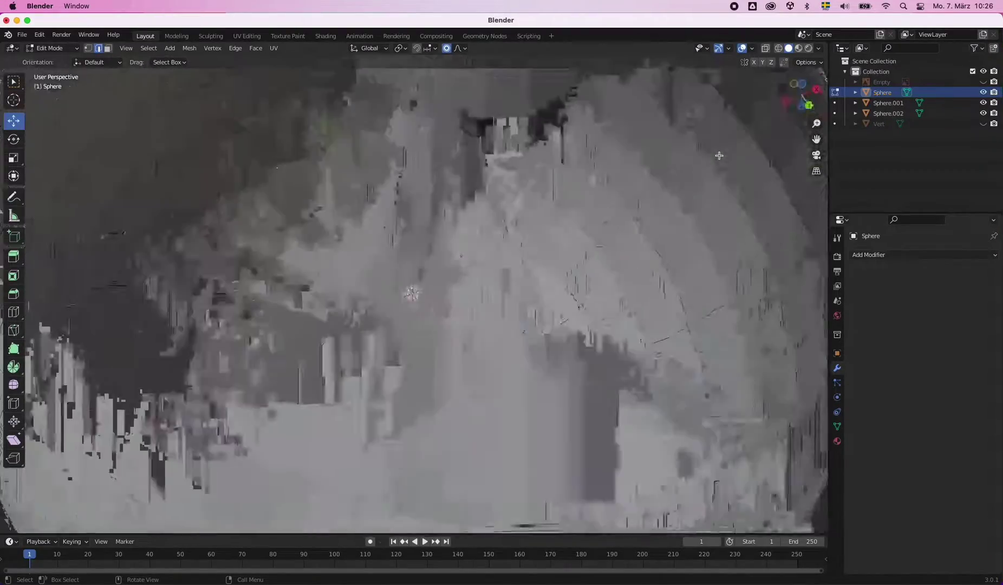
middle_drag(719, 155, 369, 135)
scroll(595, 249, down, 10)
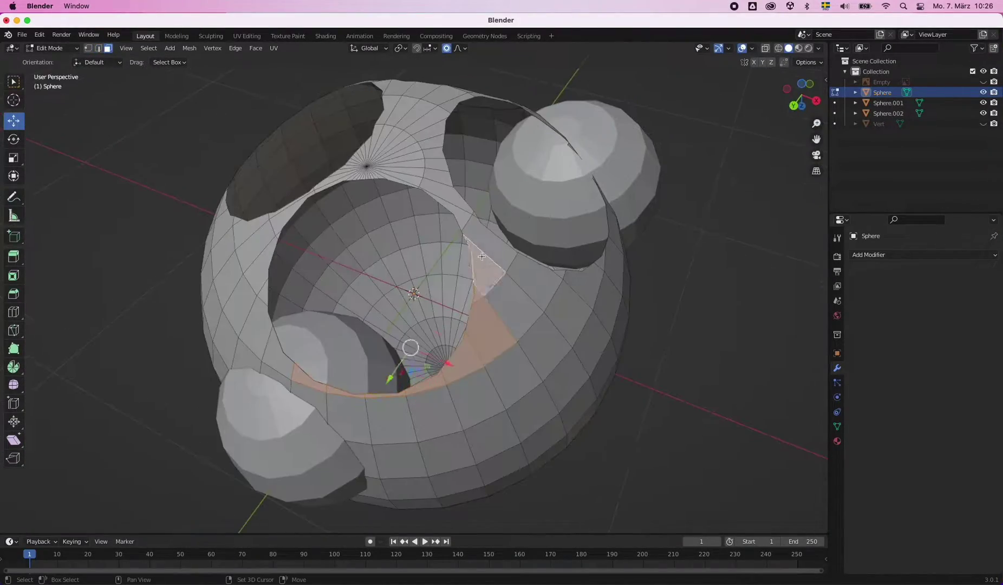
middle_drag(387, 173, 429, 326)
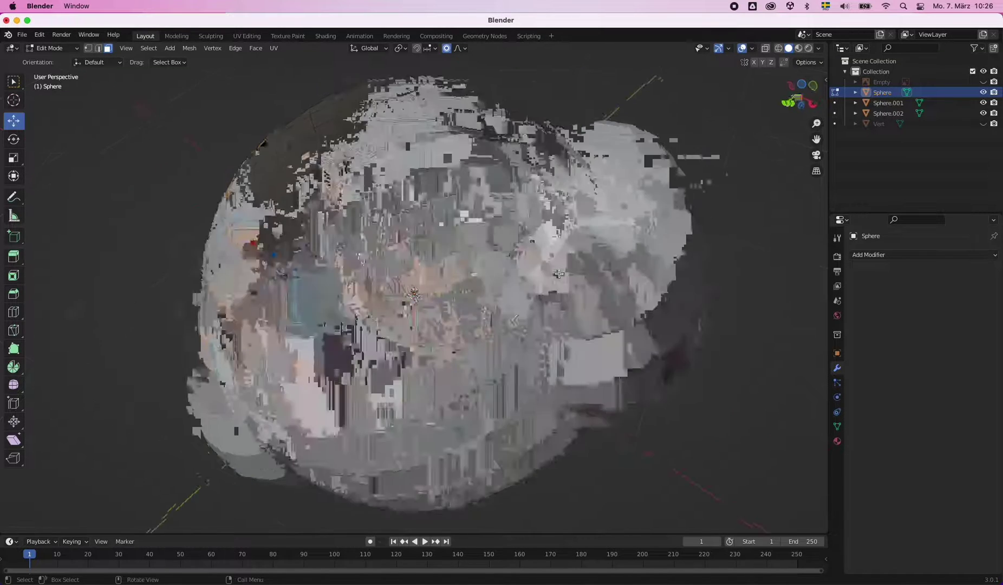
middle_drag(428, 202, 329, 345)
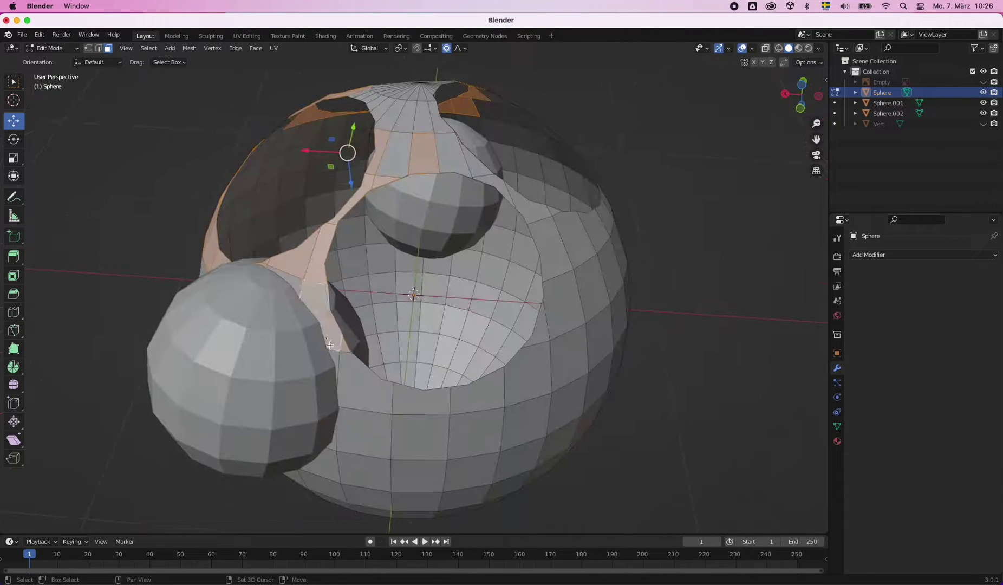
middle_drag(553, 277, 598, 234)
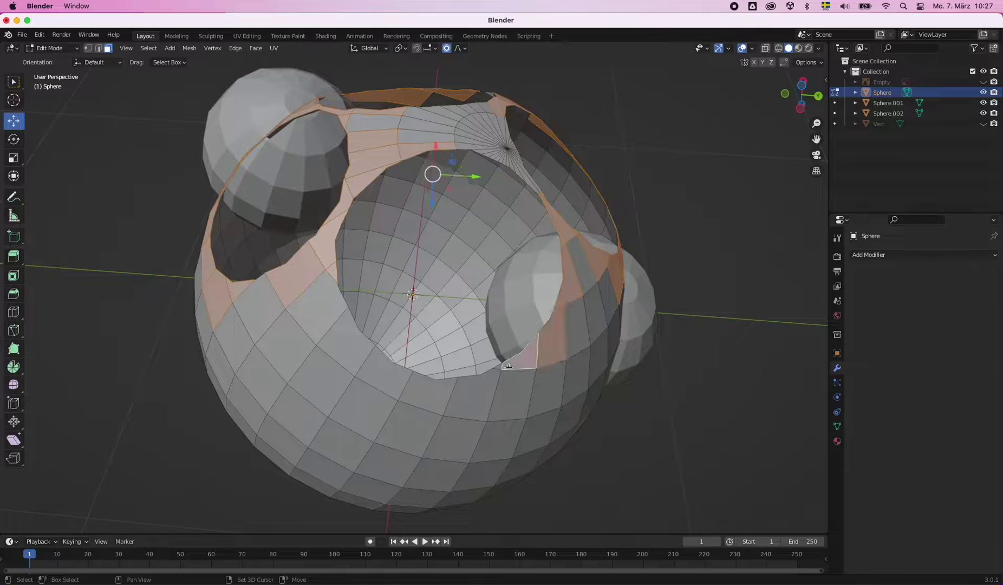
middle_drag(316, 304, 532, 115)
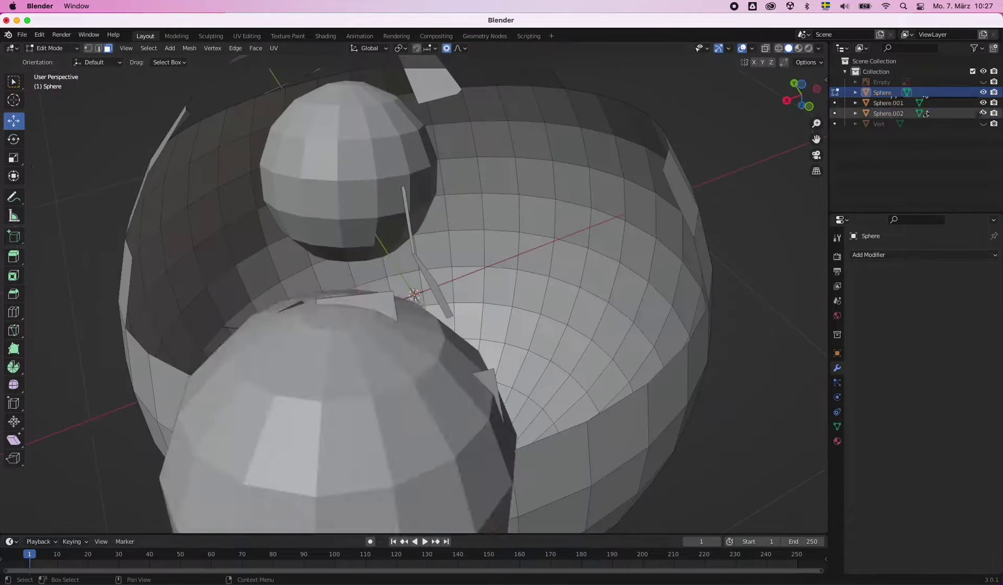
mouse_move(413, 295)
middle_down()
mouse_move(424, 254)
mouse_move(329, 306)
middle_up()
middle_drag(320, 152, 321, 204)
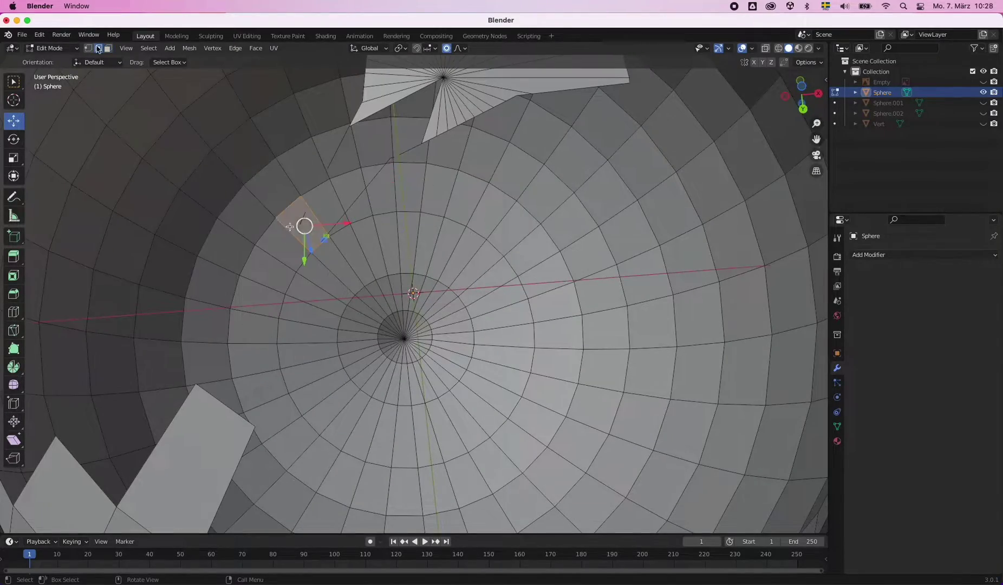
- Switch to face select, delete loose vertices and edges, and return to Object Mode
click(145, 48)
click(303, 300)
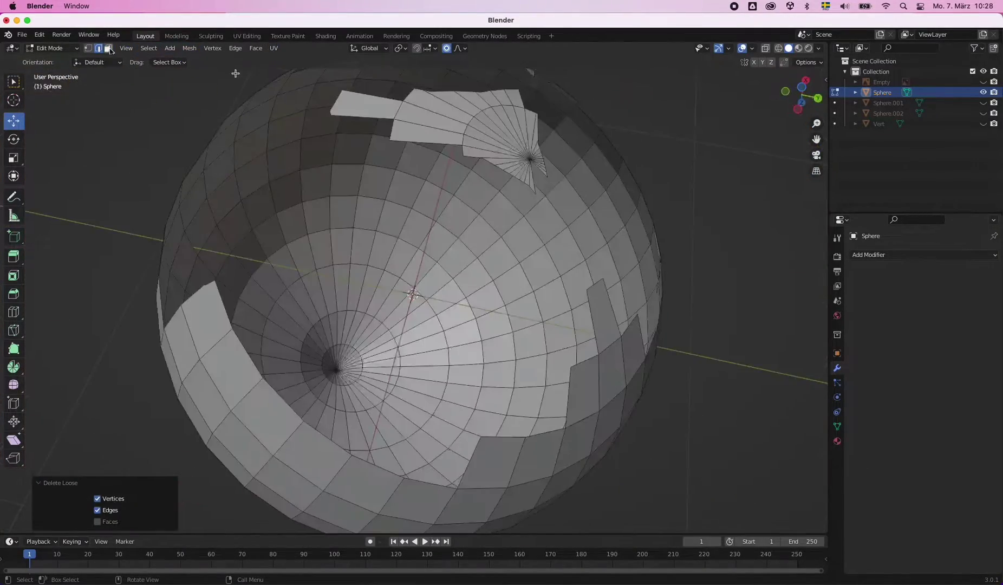
key(x)
click(649, 130)
scroll(685, 275, up, 5)
scroll(772, 409, down, 3)
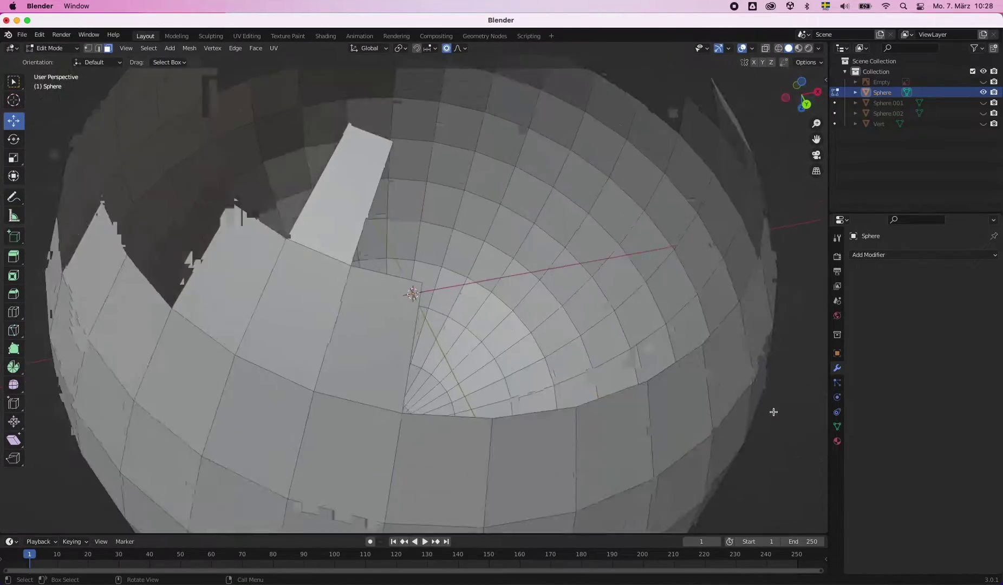
scroll(767, 413, down, 3)
scroll(767, 412, down, 5)
key(Tab)
scroll(391, 339, up, 3)
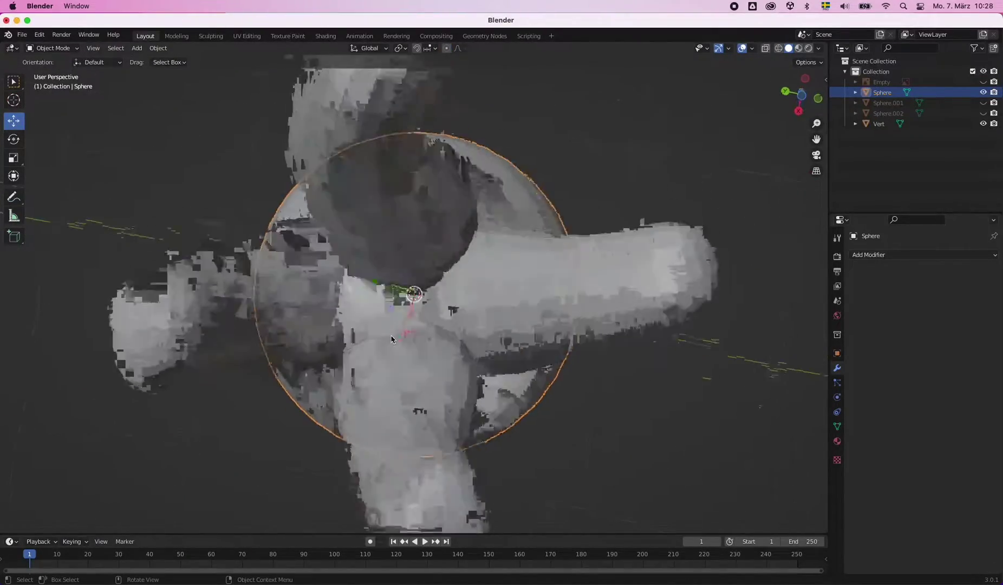
- In right orthographic view, add a UV sphere at the origin and scale it down
scroll(391, 338, up, 3)
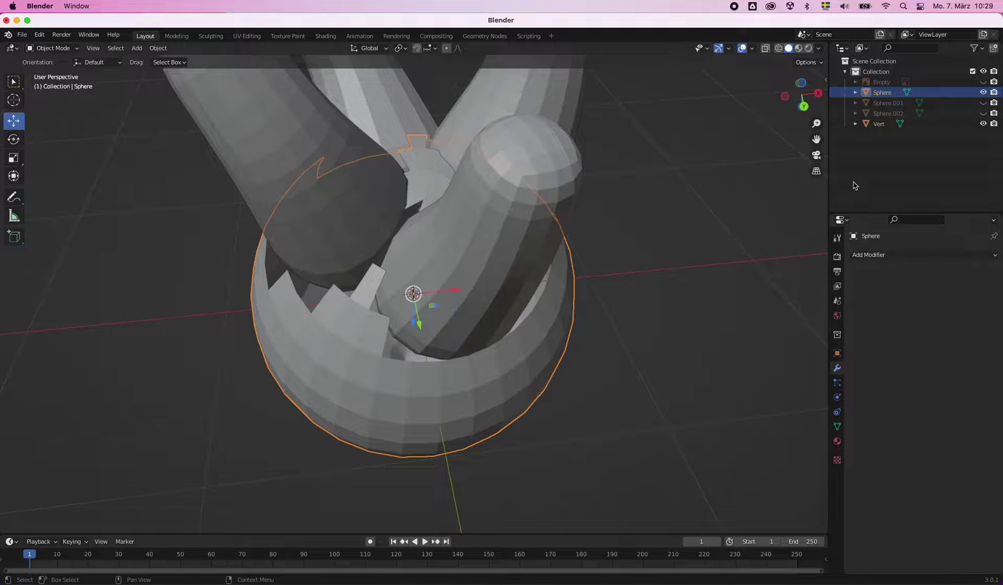
middle_drag(650, 304, 464, 438)
click(802, 93)
click(137, 47)
click(136, 48)
click(253, 92)
key(s)
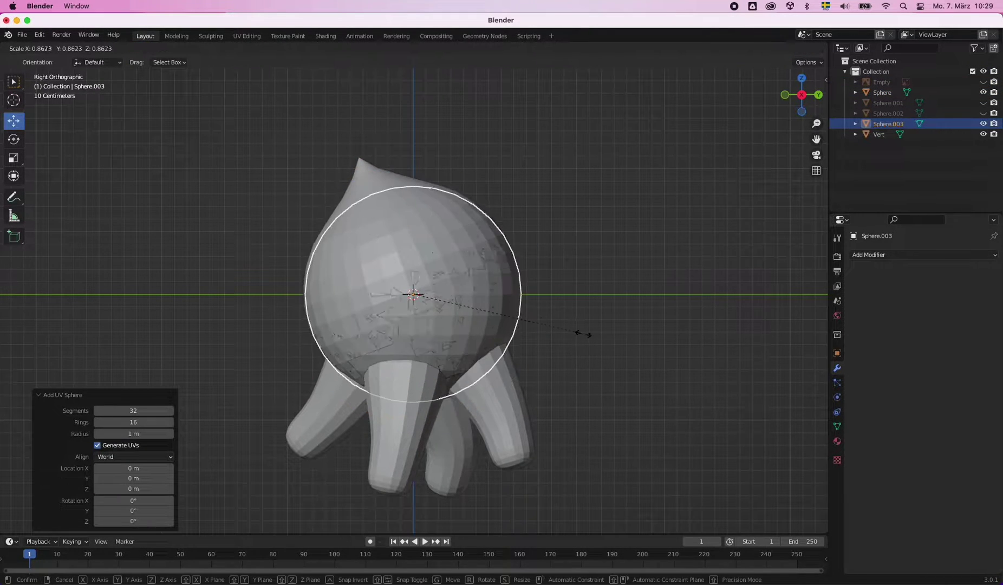
click(583, 334)
- Cut Vert with a Boolean Difference using Sphere.003, apply it, and delete the sphere
click(878, 134)
click(880, 255)
click(795, 414)
click(978, 313)
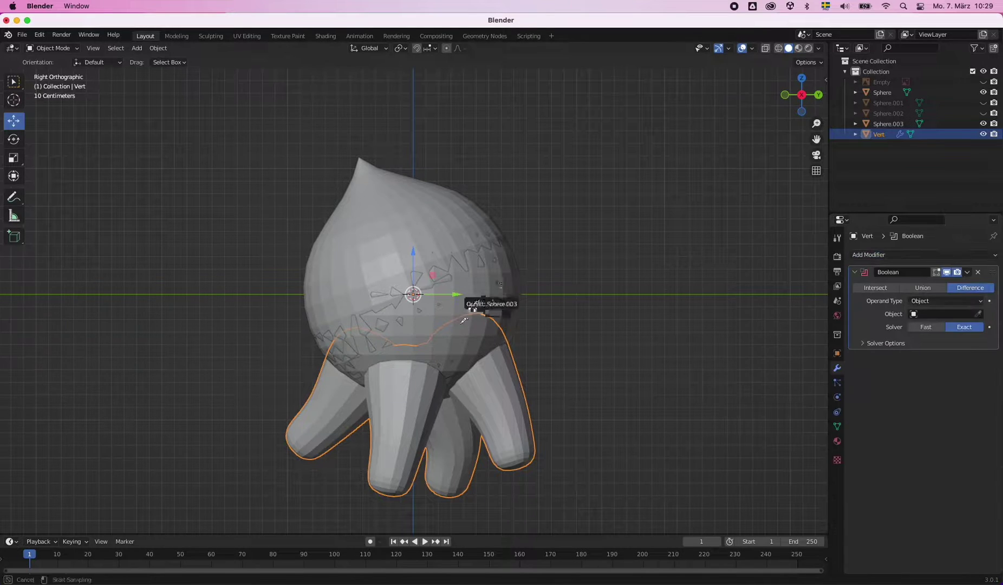
key(ctrl+a)
click(412, 233)
key(Delete)
middle_drag(379, 244, 318, 259)
- Box-select the head sphere and Vert legs and join them with Ctrl+J
right_click(432, 446)
drag(586, 376, 487, 317)
right_click(425, 412)
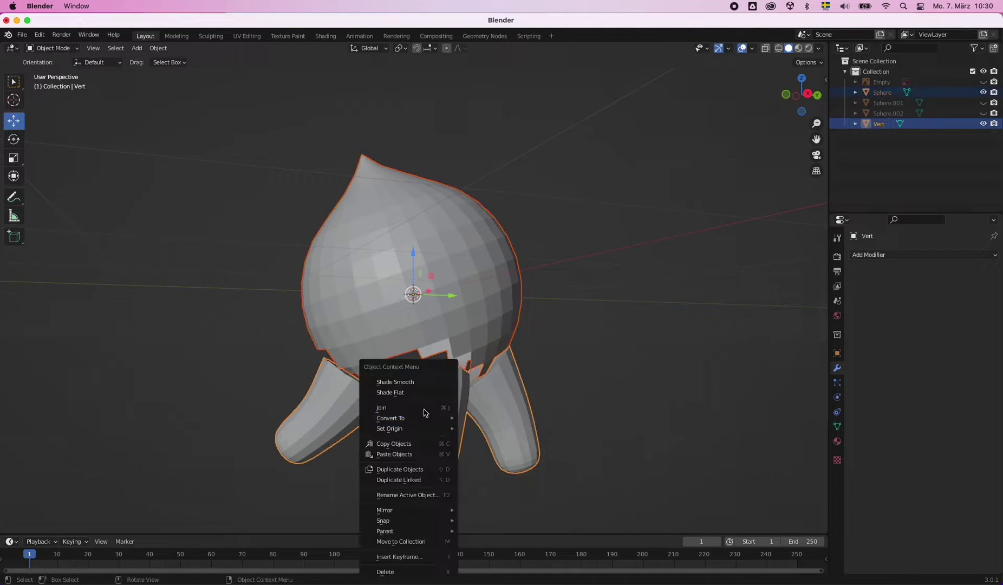
key(ctrl+j)
- In Edit Mode, inspect the neck seam and merge selected vertices at their centre
key(Tab)
scroll(448, 315, up, 6)
mouse_move(448, 315)
middle_down()
mouse_move(411, 475)
mouse_move(279, 471)
middle_up()
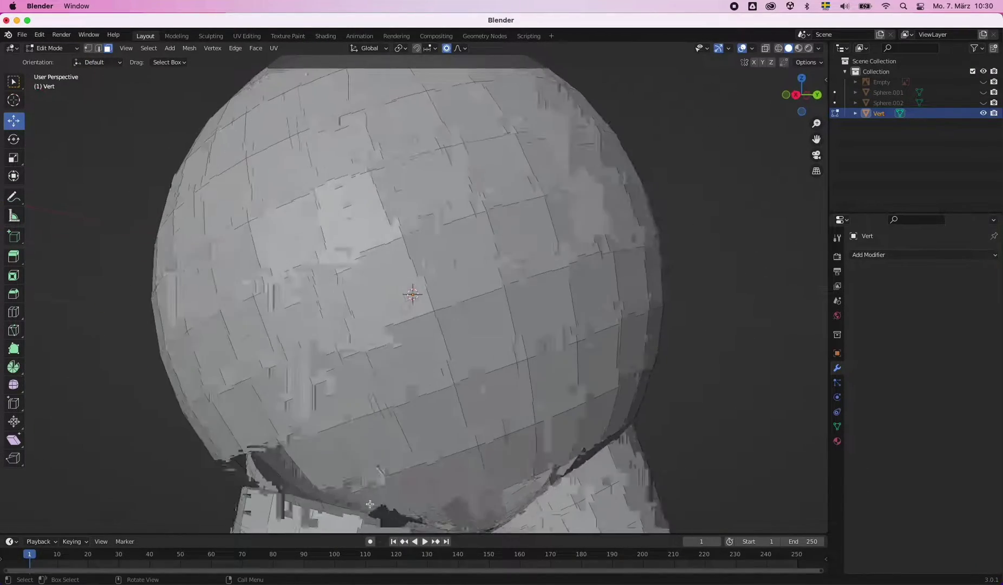
right_click(335, 506)
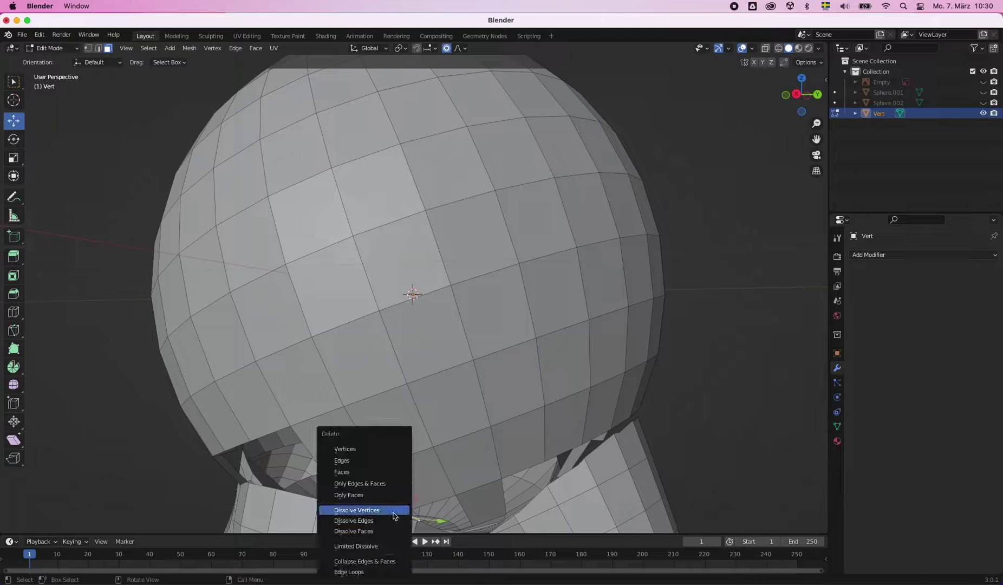
mouse_move(336, 506)
middle_down()
mouse_move(382, 503)
mouse_move(368, 517)
mouse_move(512, 492)
mouse_move(462, 463)
middle_up()
right_click(374, 483)
right_click(555, 472)
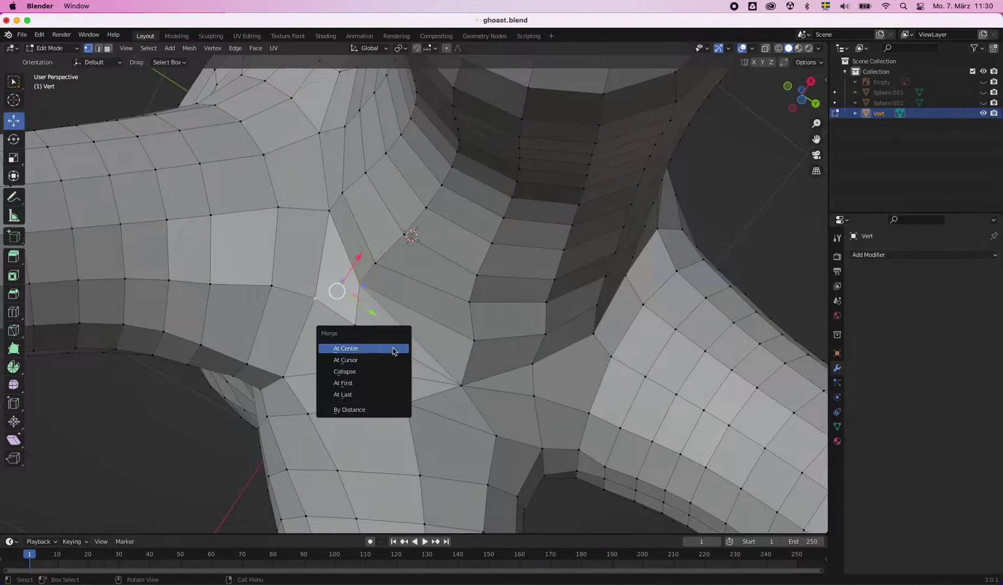
click(393, 349)
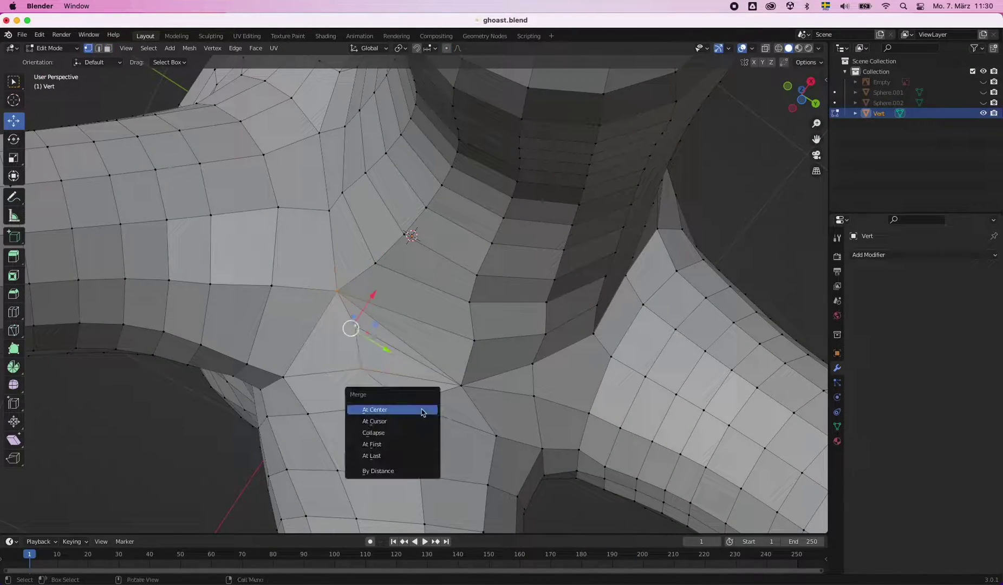
- Merge junction vertices at centre and slide a vertex along its edge
click(421, 410)
middle_drag(422, 410, 381, 385)
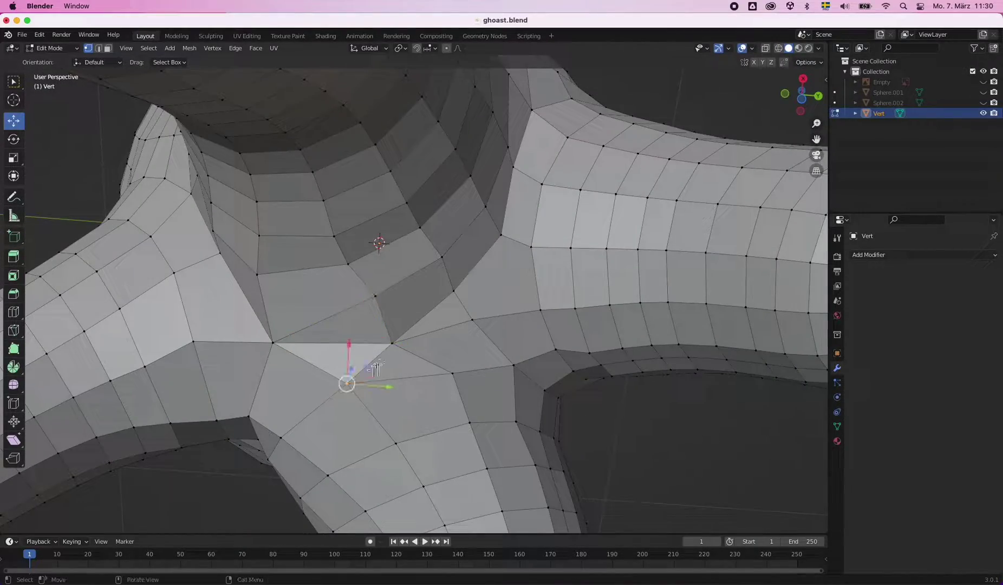
key(shift+v)
click(390, 325)
mouse_move(389, 325)
middle_down()
mouse_move(396, 228)
mouse_move(377, 360)
middle_up()
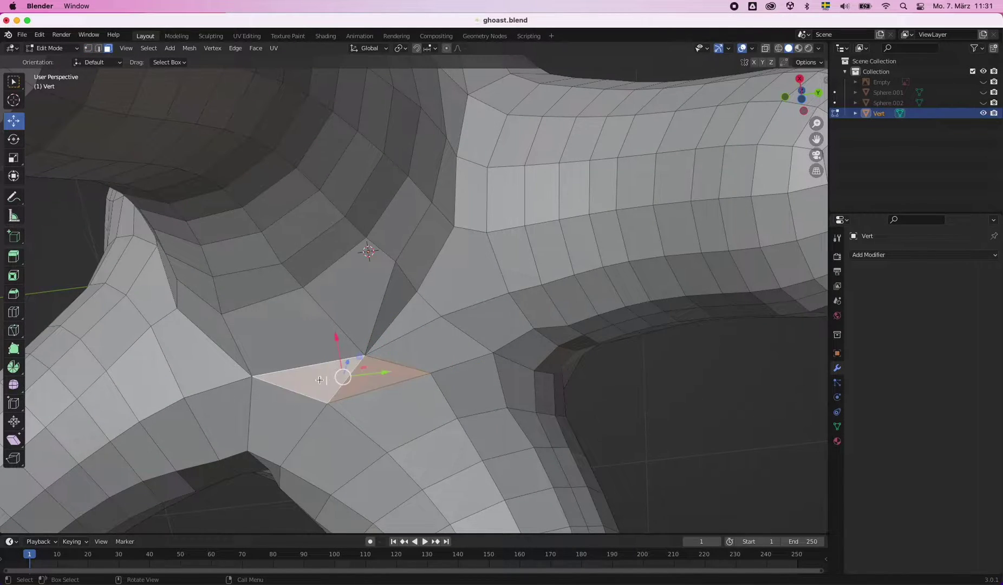
middle_drag(319, 379, 408, 323)
middle_drag(316, 452, 364, 195)
- Slide two more leg-junction vertices along their edges with G G
key(g)
click(352, 246)
key(g)
click(208, 172)
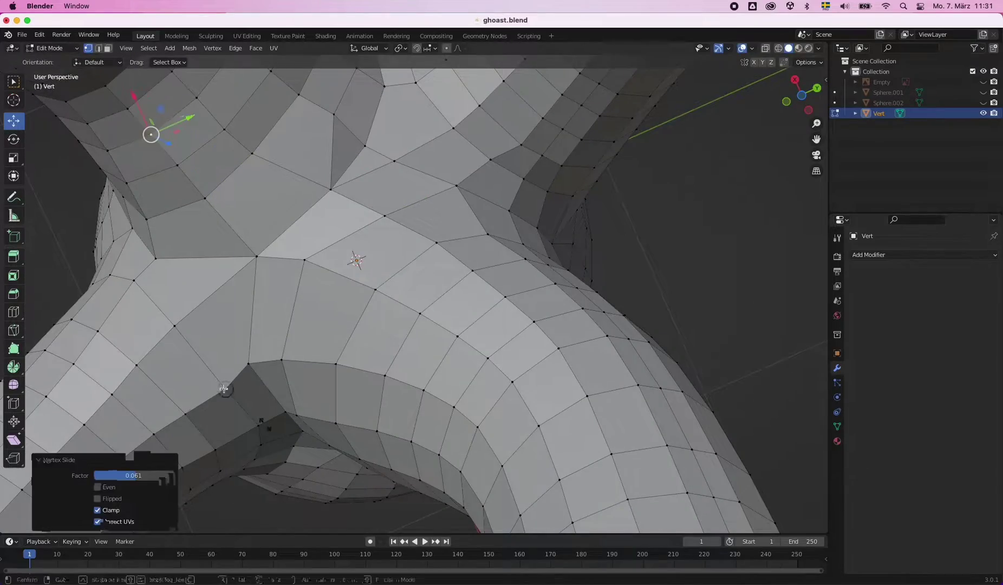
middle_drag(154, 437, 297, 370)
click(372, 311)
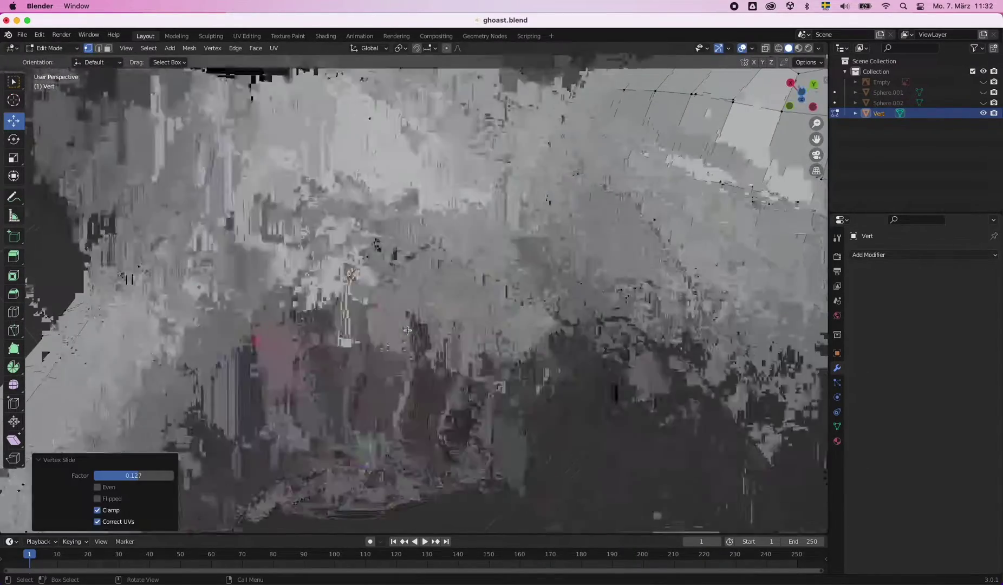
middle_drag(372, 311, 329, 439)
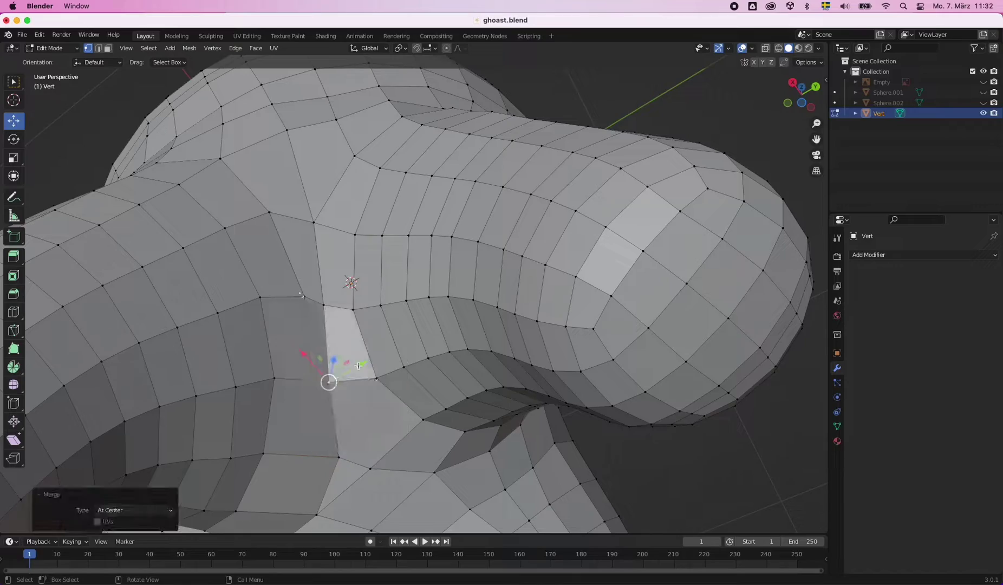
middle_drag(343, 430, 401, 460)
- Merge the underside junction vertices with M and slide another vertex
key(m)
click(360, 437)
middle_drag(371, 334, 423, 392)
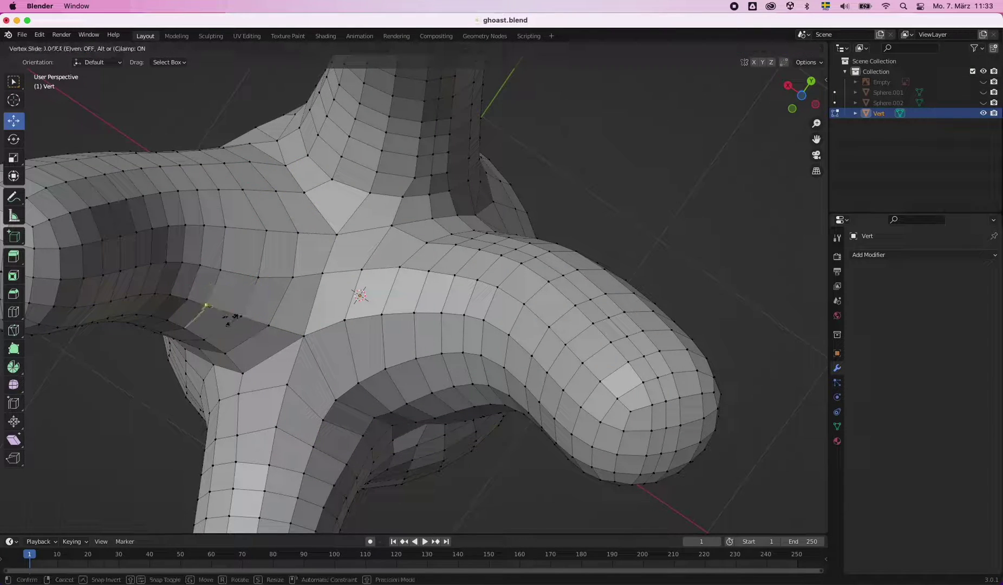
click(220, 289)
scroll(521, 154, down, 10)
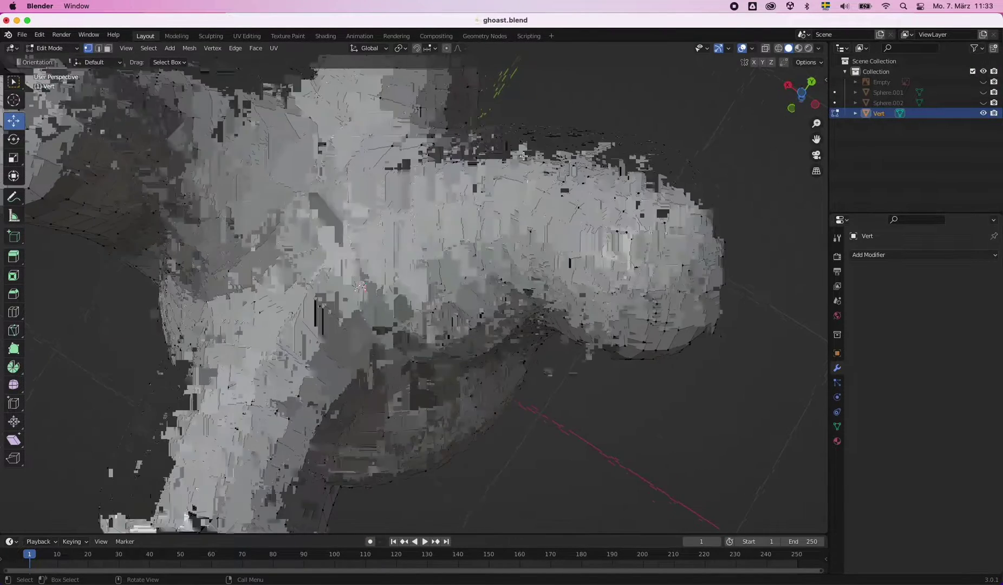
scroll(521, 154, up, 5)
scroll(523, 155, up, 5)
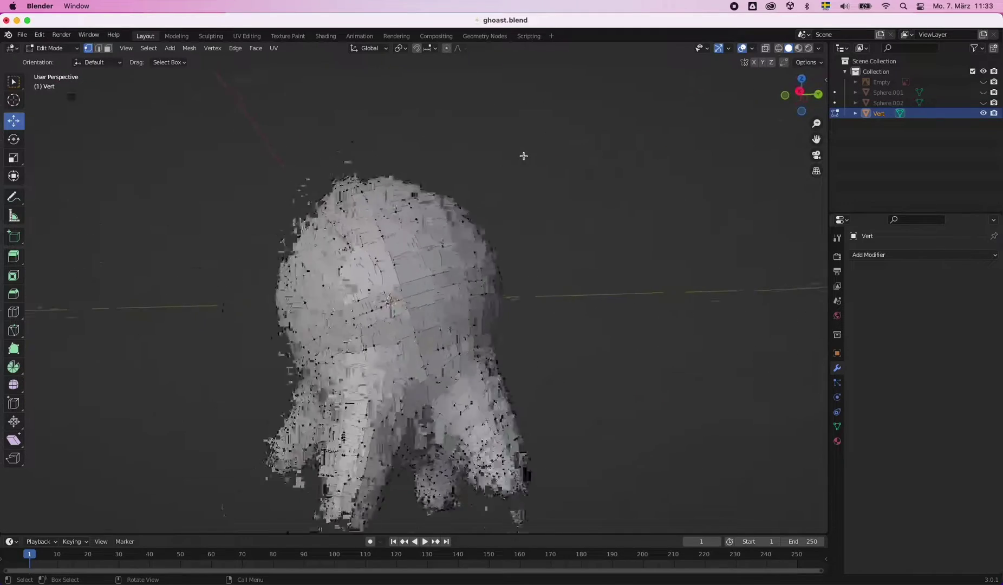
scroll(240, 377, up, 5)
- Slide vertices on the head to even out its edge flow
click(371, 316)
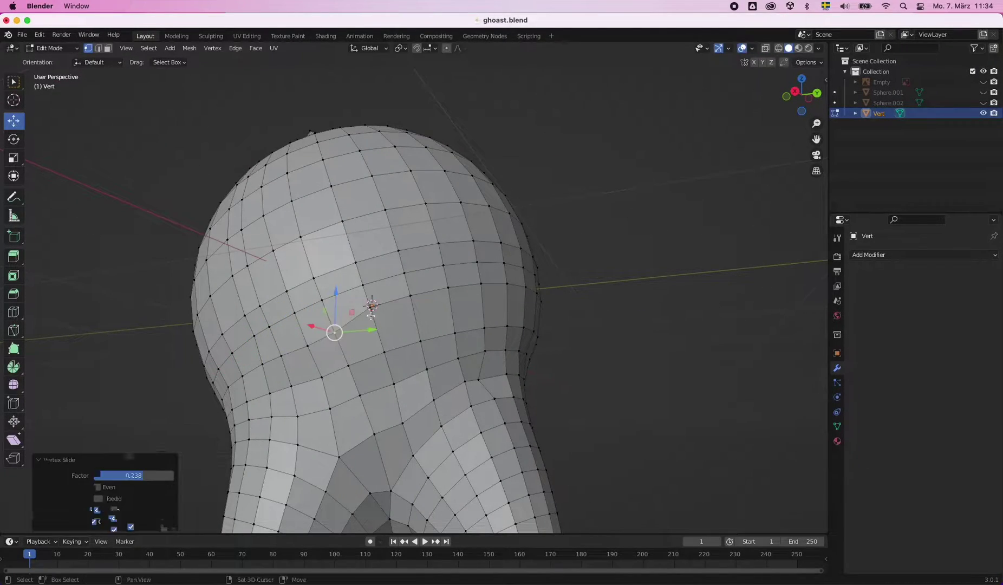
mouse_move(450, 295)
middle_down()
mouse_move(348, 326)
mouse_move(441, 360)
middle_up()
key(shift+v)
click(385, 351)
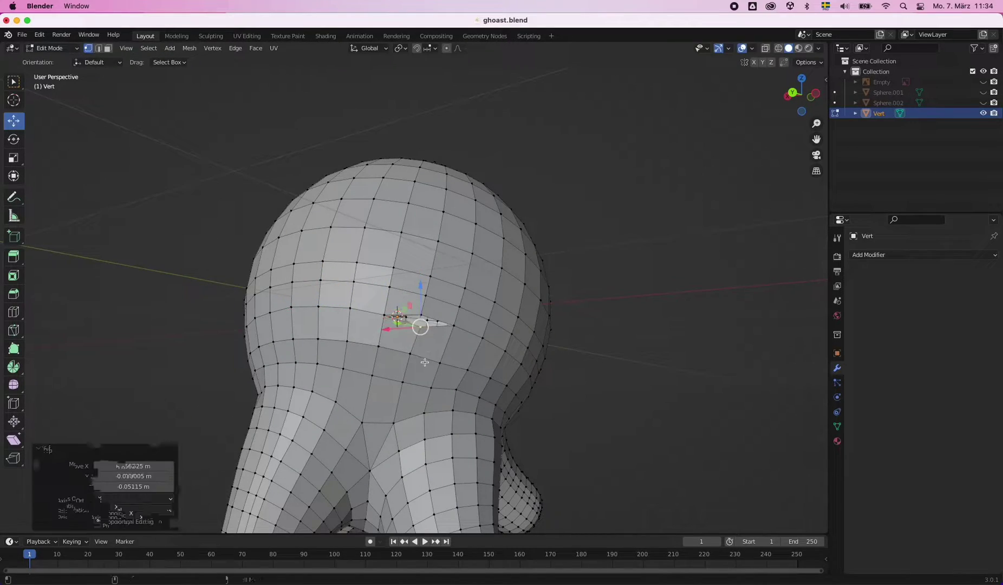
key(shift+v)
right_click(487, 365)
middle_drag(488, 365, 472, 348)
scroll(658, 375, down, 5)
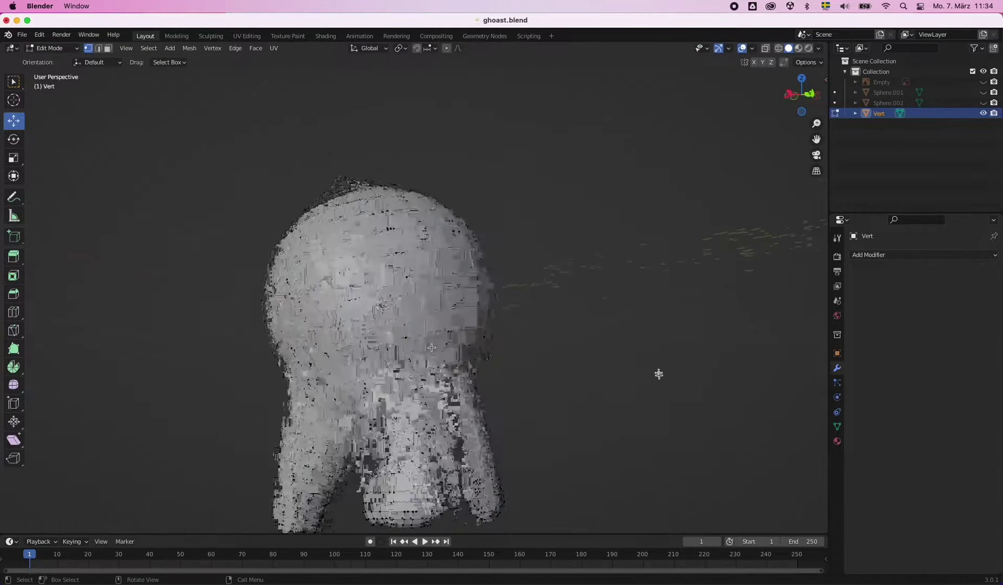
middle_drag(657, 374, 490, 363)
- In side view, select the whole mesh and scale it along Z to 0.936
key(a)
click(620, 295)
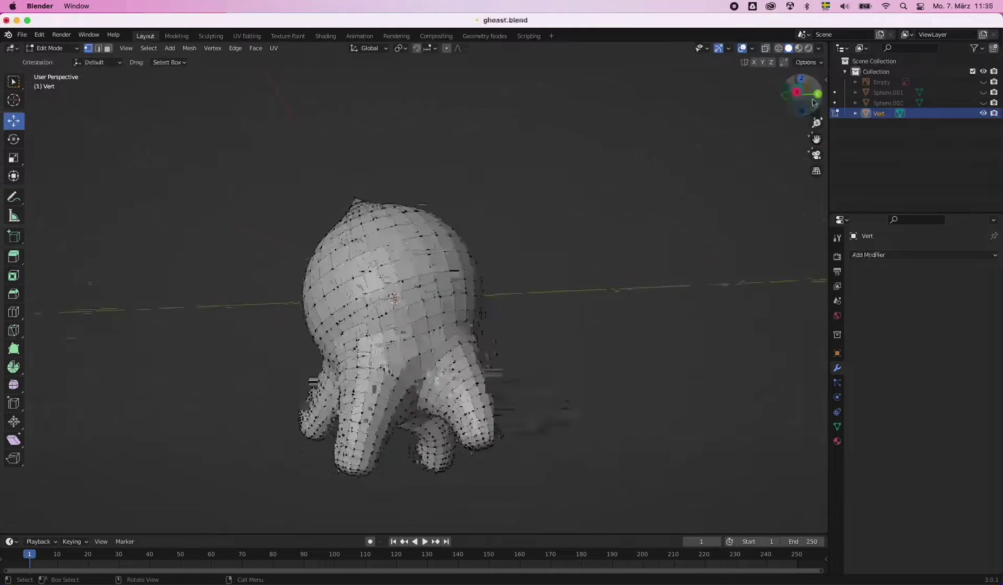
key(KP_3)
key(a)
key(s)
key(z)
click(633, 301)
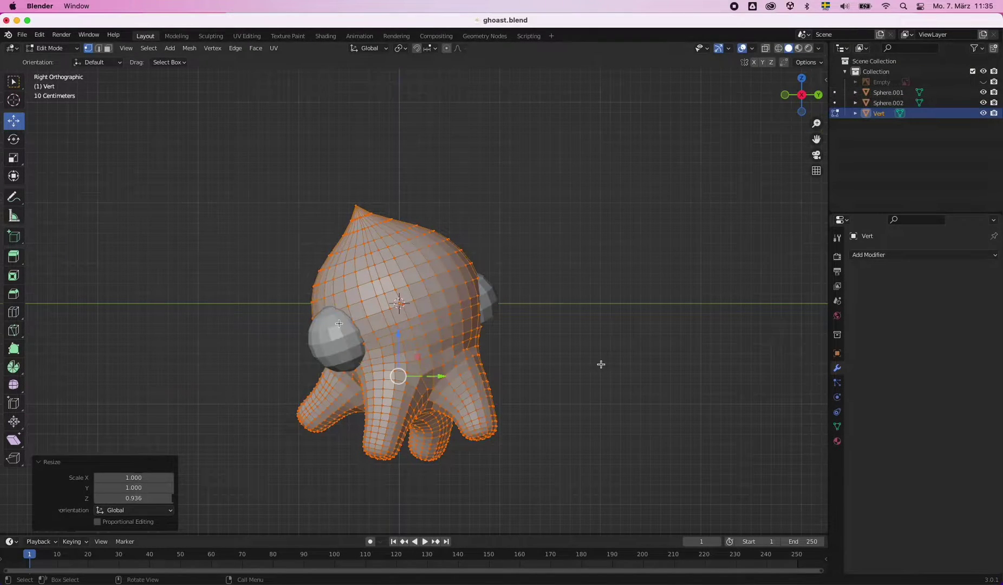
- Back in Object Mode, select Sphere.001 and set transform orientation to Local
key(alt+a)
middle_drag(600, 364, 79, 201)
key(Tab)
click(339, 360)
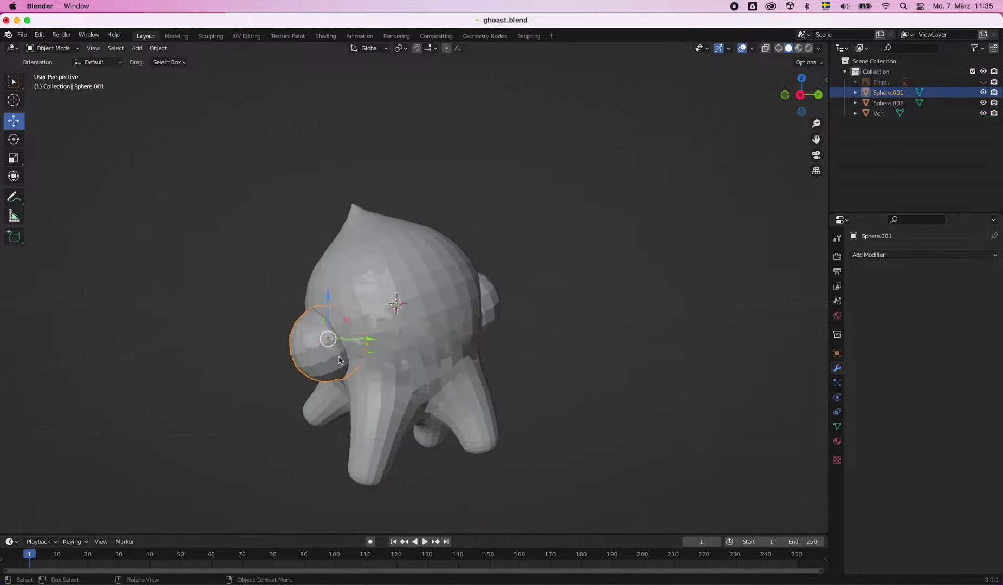
click(368, 48)
click(368, 61)
- Rotate Sphere.001 and Sphere.002 to angle them against the body
mouse_move(362, 216)
middle_down()
mouse_move(361, 307)
mouse_move(412, 323)
middle_up()
click(374, 323)
click(411, 323)
click(413, 322)
- Nudge Sphere.002 into its final place and add a Boolean modifier to Vert
middle_drag(600, 294, 577, 354)
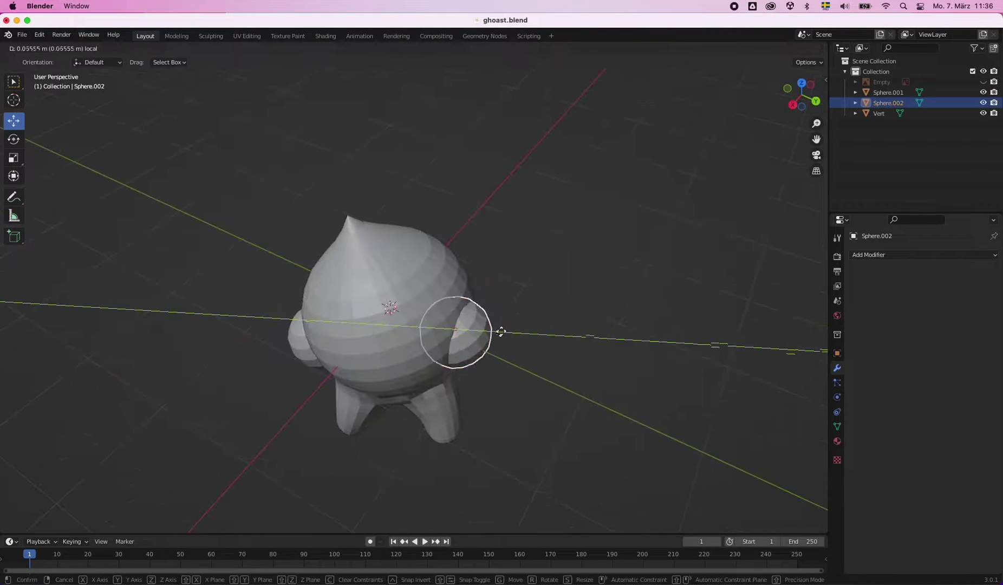
click(576, 354)
click(502, 274)
middle_drag(502, 274, 504, 303)
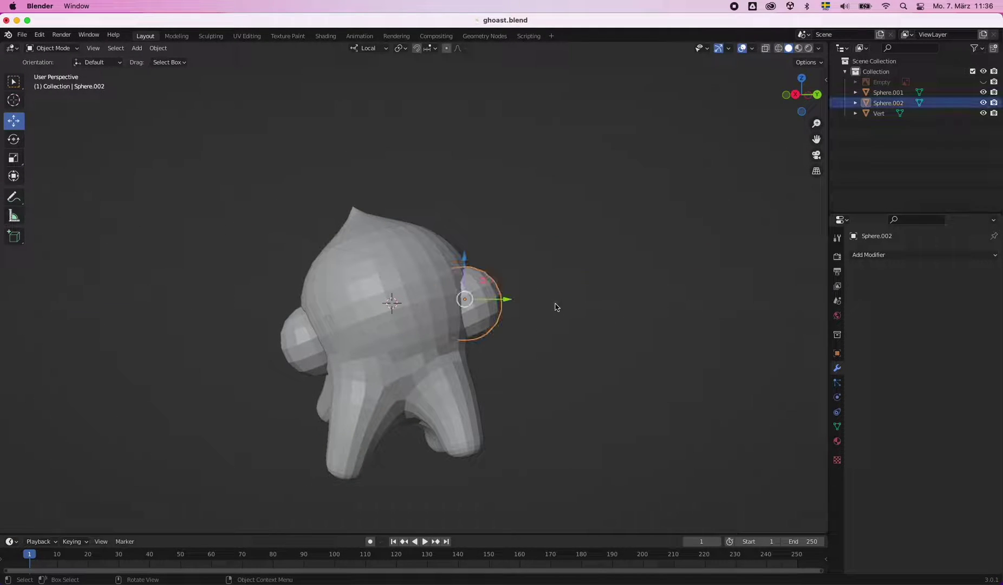
click(552, 325)
middle_drag(553, 325, 552, 324)
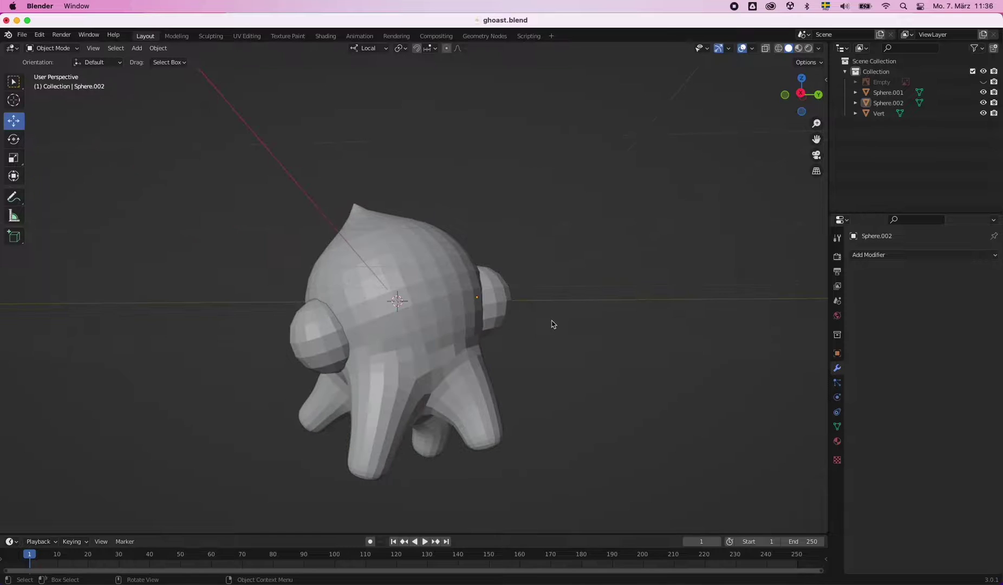
click(941, 257)
click(791, 307)
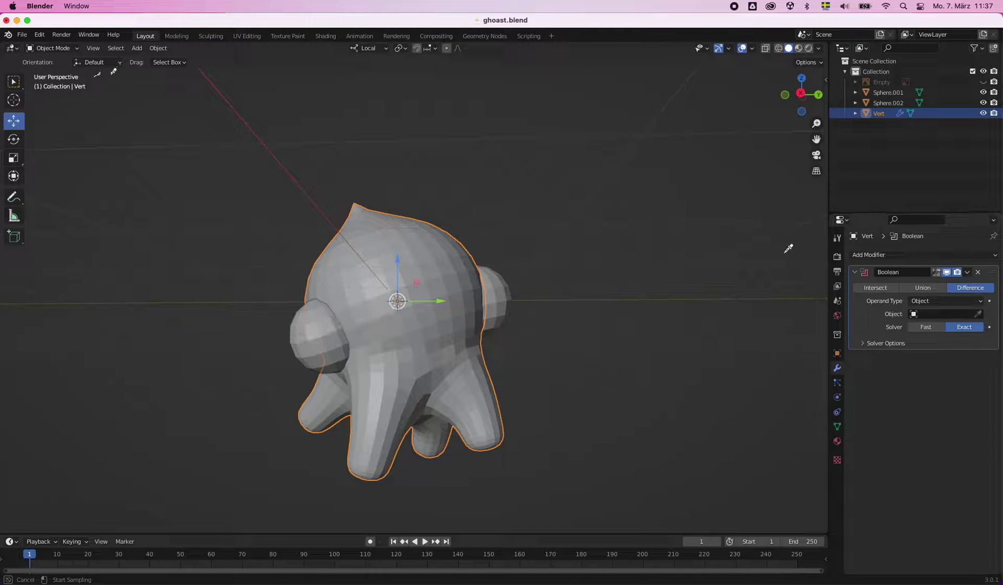
- Replace Vert's Boolean with a new Difference cutting Sphere.001, then apply it
click(978, 272)
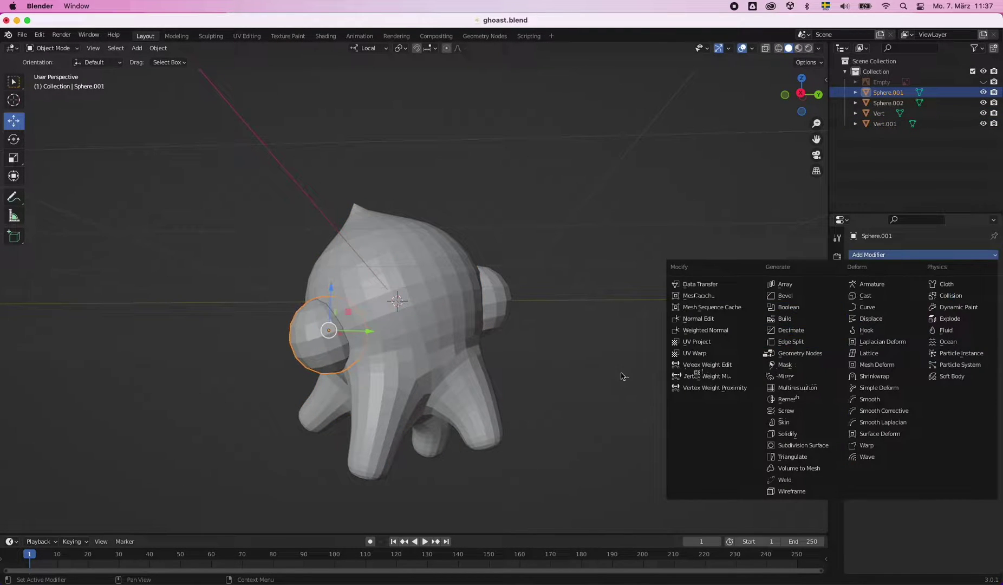
click(921, 254)
click(801, 307)
click(978, 314)
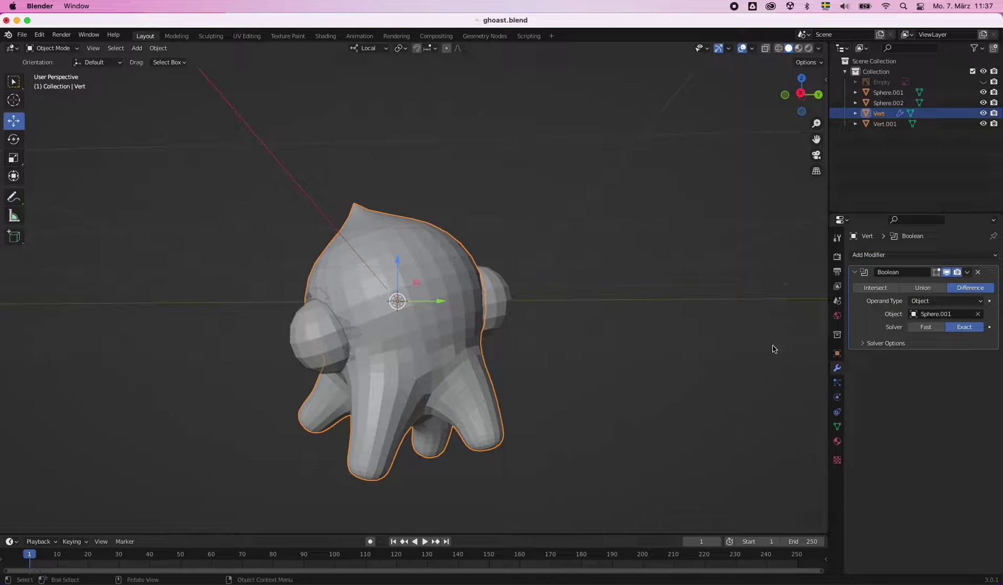
click(942, 288)
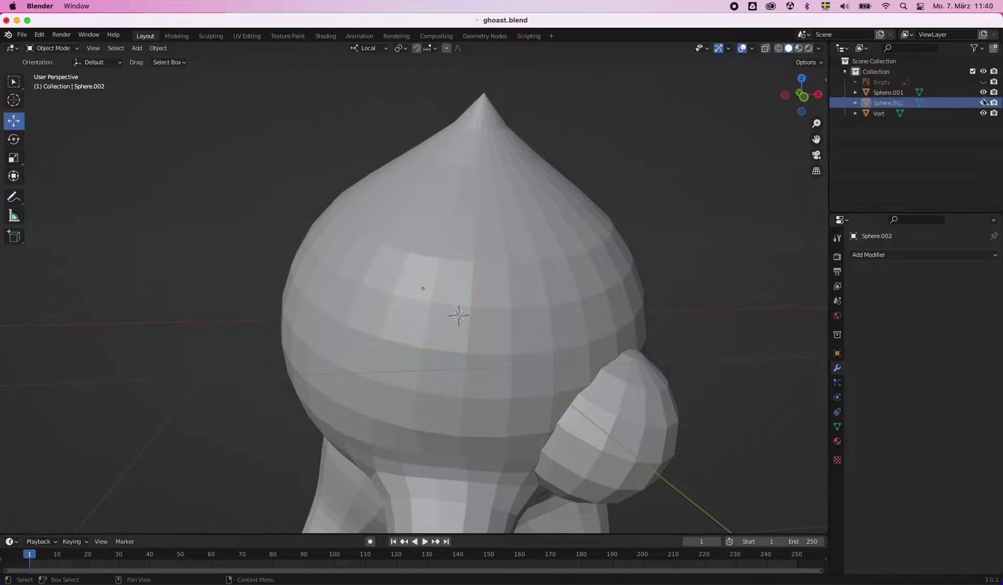
- Hide Sphere.001 and Sphere.002 to expose the new socket where the arm joins the head
click(982, 92)
middle_drag(611, 253, 704, 325)
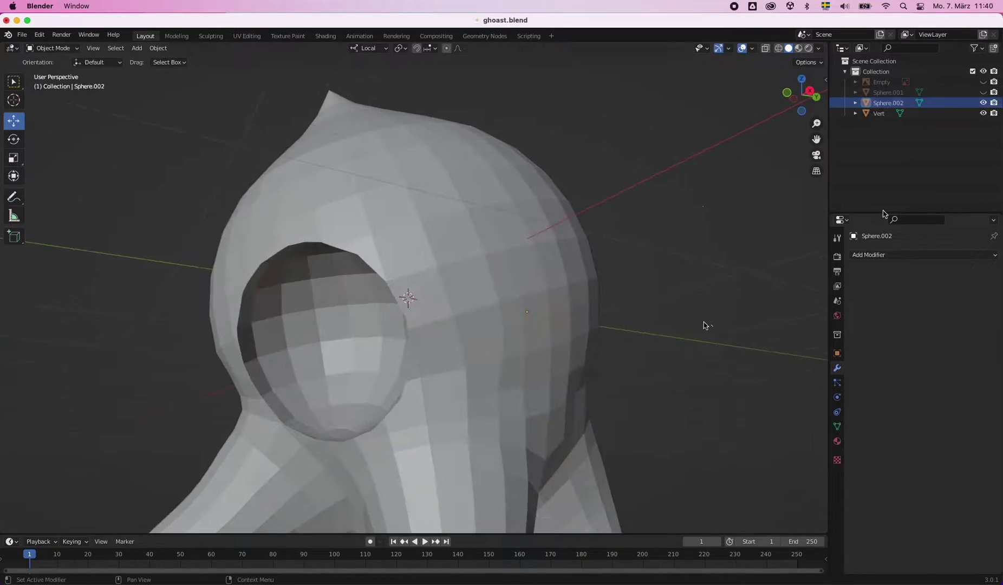
click(983, 102)
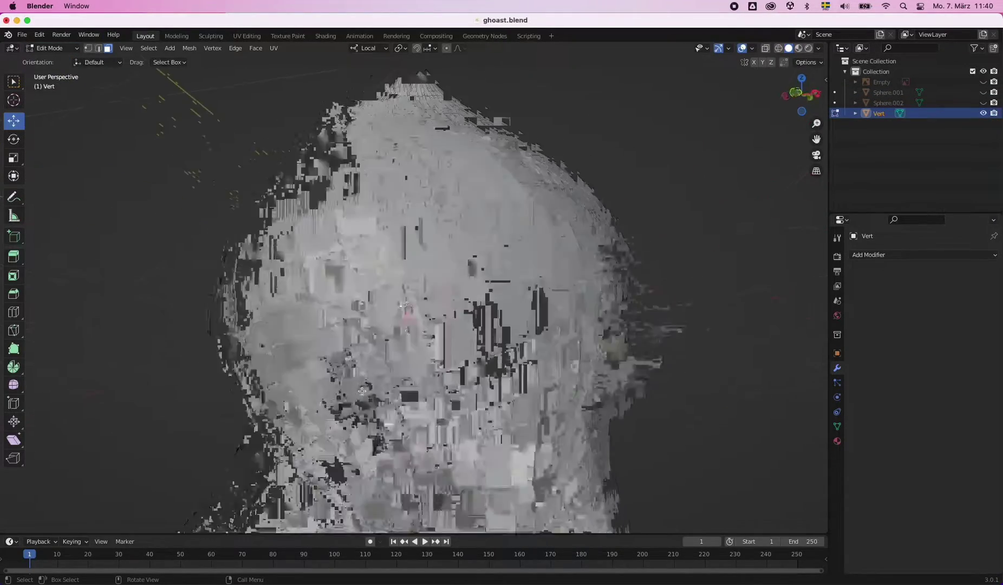
key(x)
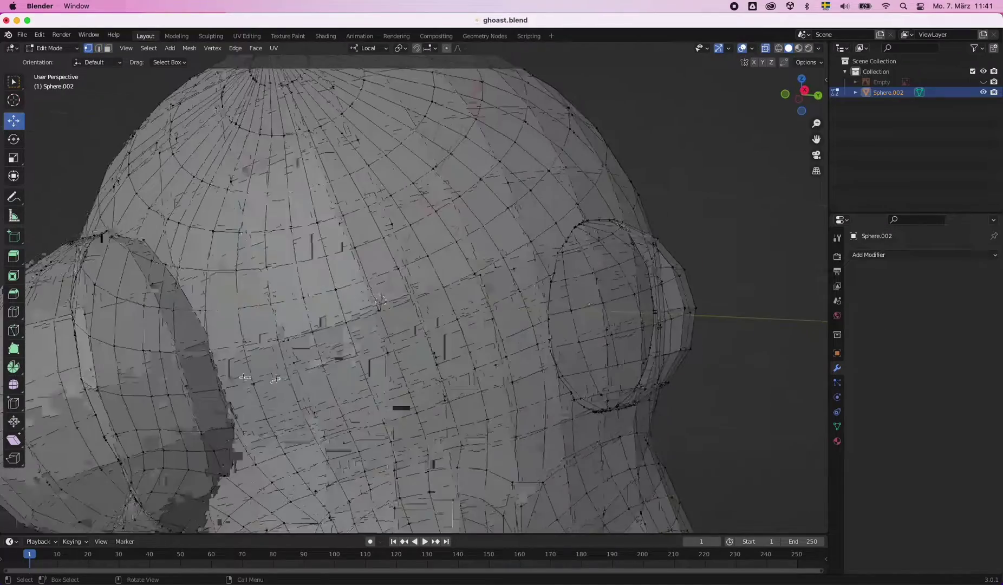
- Merge the first stray seam vertex pairs, mostly At Last and once At Center
key(m)
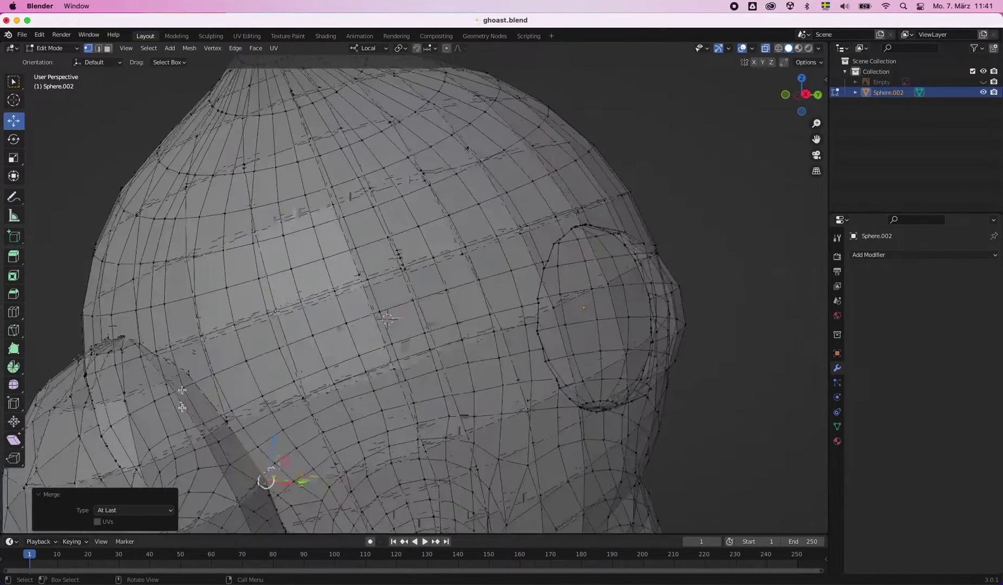
scroll(182, 390, up, 3)
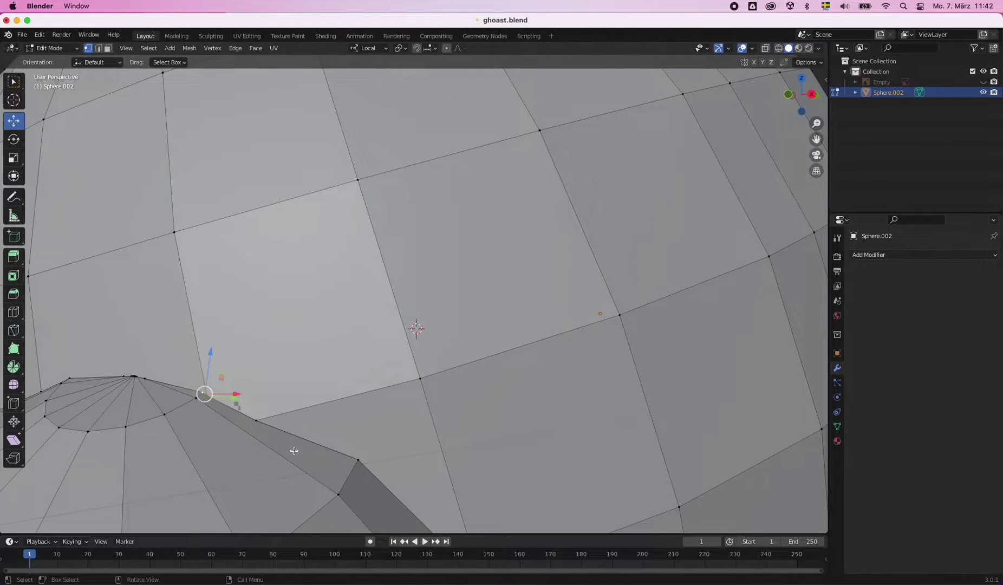
key(m)
click(298, 416)
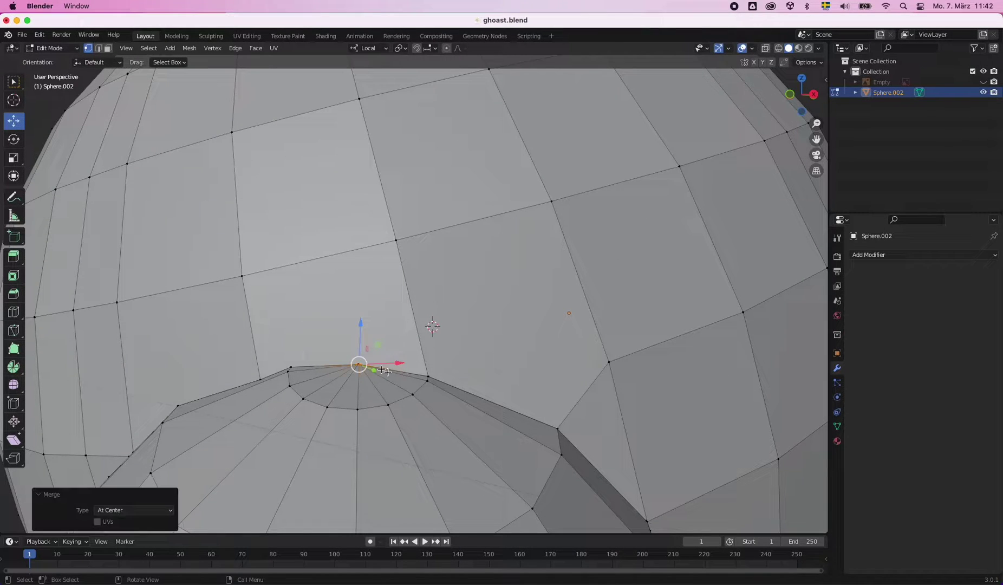
middle_drag(389, 373, 549, 443)
key(m)
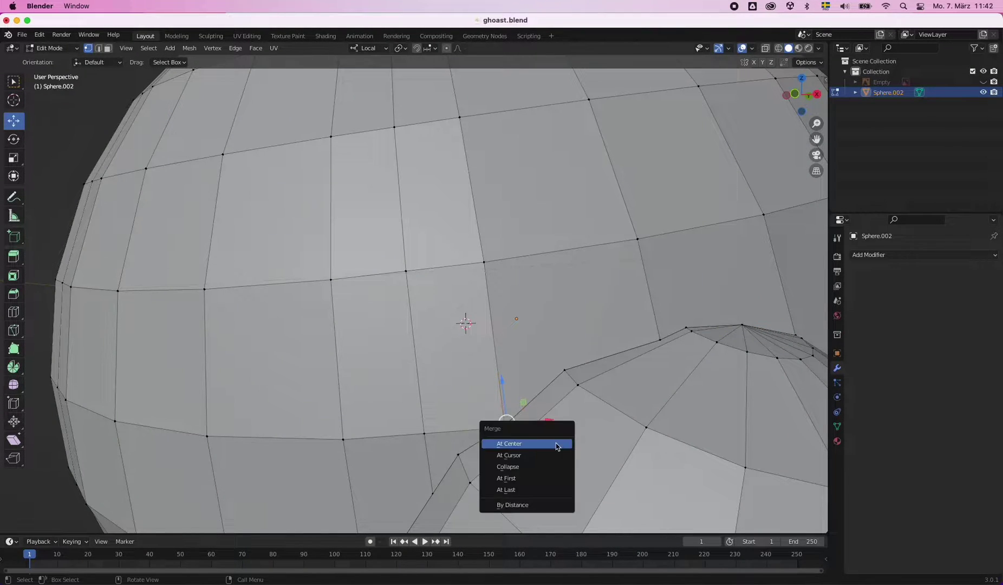
click(517, 432)
key(m)
click(485, 223)
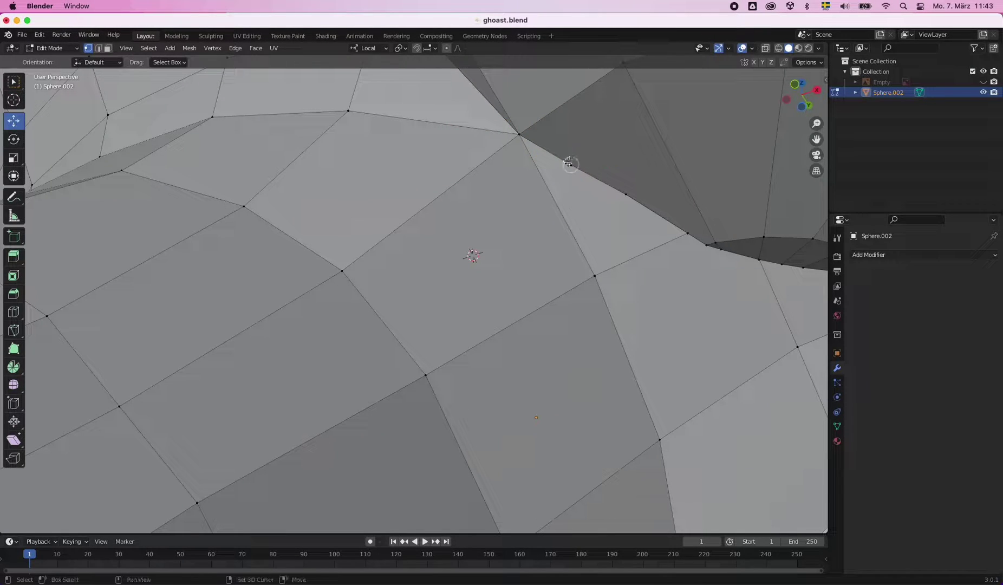
key(m)
click(688, 227)
- Merge further vertex pairs along the seam into the last selected vertex
middle_drag(688, 225, 268, 242)
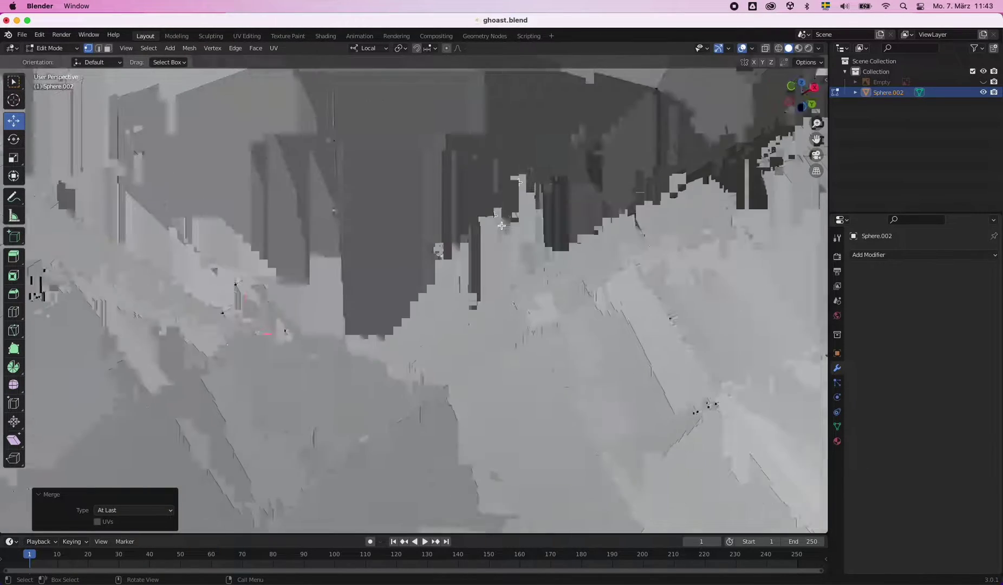
key(m)
click(271, 337)
key(m)
click(278, 325)
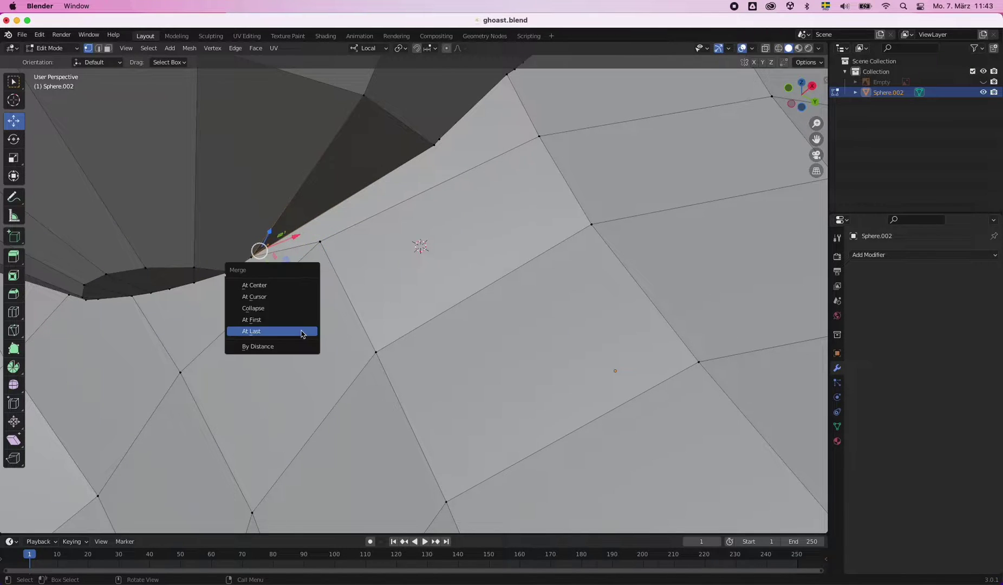
middle_drag(302, 331, 321, 268)
shift+click(339, 215)
key(m)
click(411, 253)
shift+click(371, 435)
key(m)
click(420, 495)
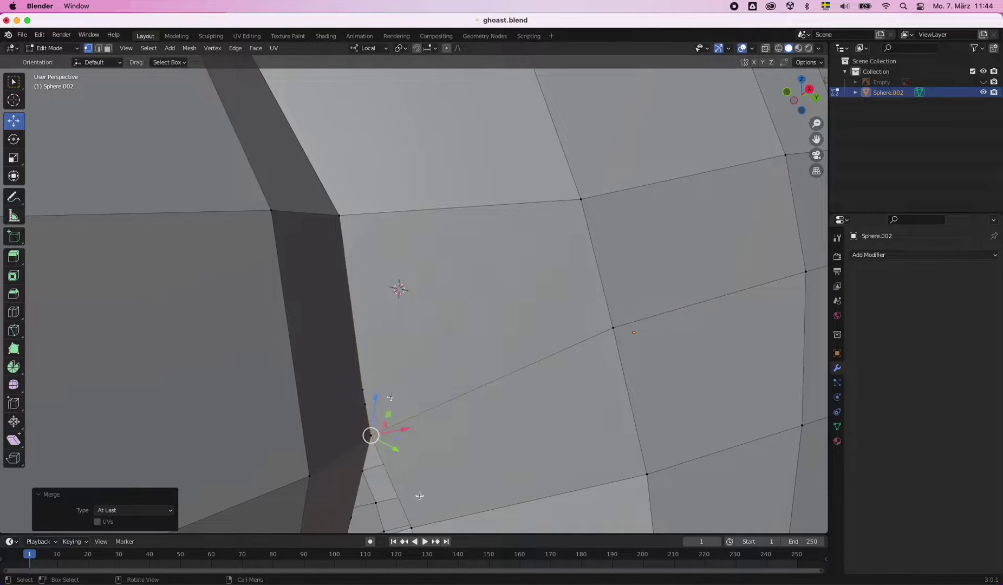
middle_drag(383, 437, 410, 316)
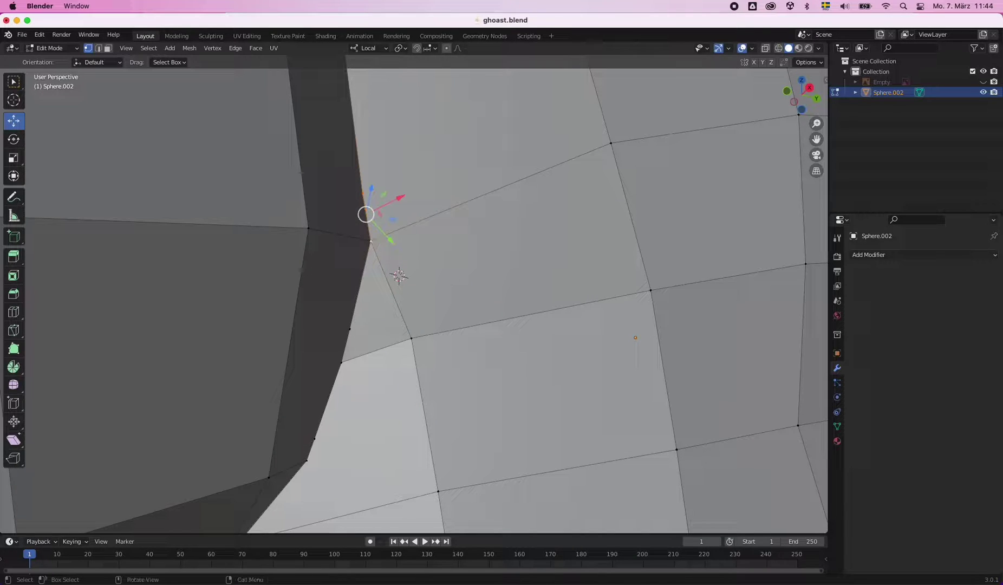
- Continue pairing and merging stray seam vertices At Last around the arm joint
shift+click(370, 240)
key(m)
click(358, 336)
shift+click(315, 439)
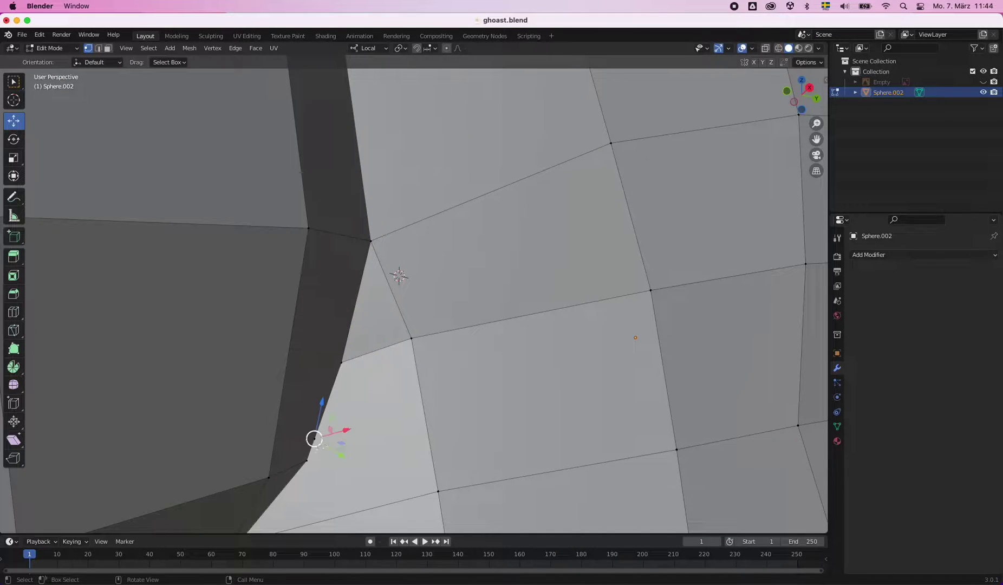
key(m)
click(372, 533)
middle_drag(371, 534, 227, 375)
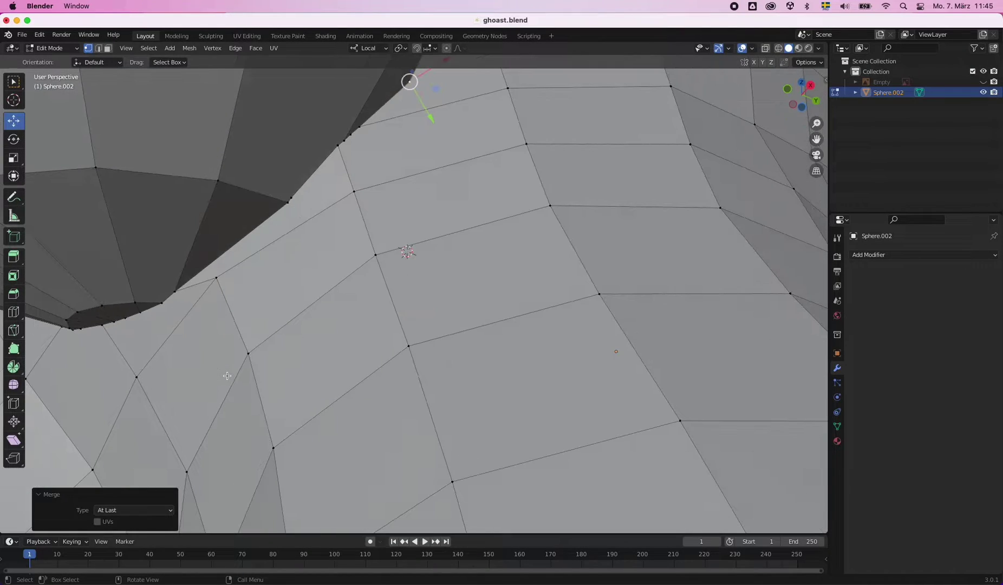
shift+click(343, 140)
shift+click(287, 202)
key(m)
click(279, 269)
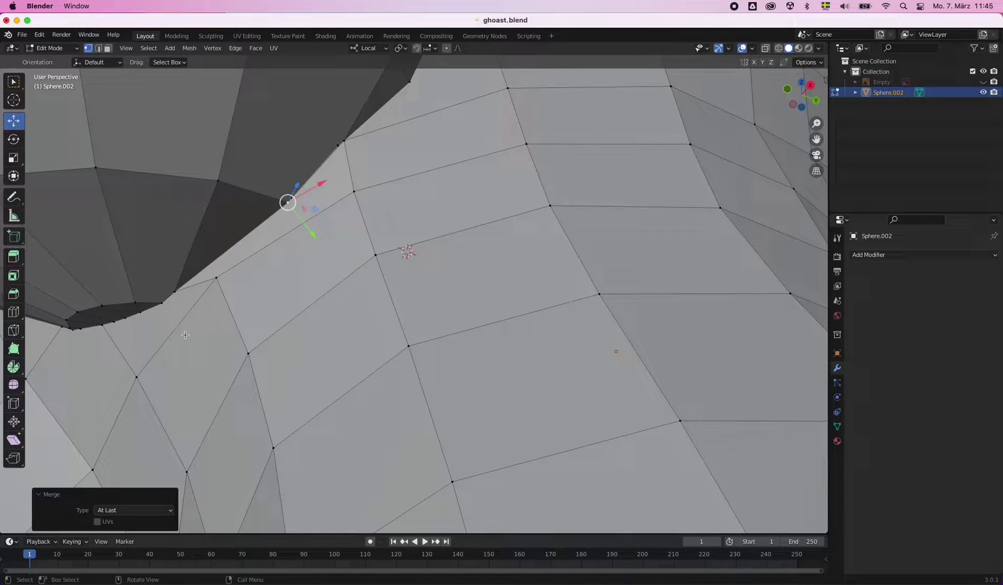
- Merge more seam vertex pairs on the far side of the joint, one at their midpoint
scroll(183, 300, down, 5)
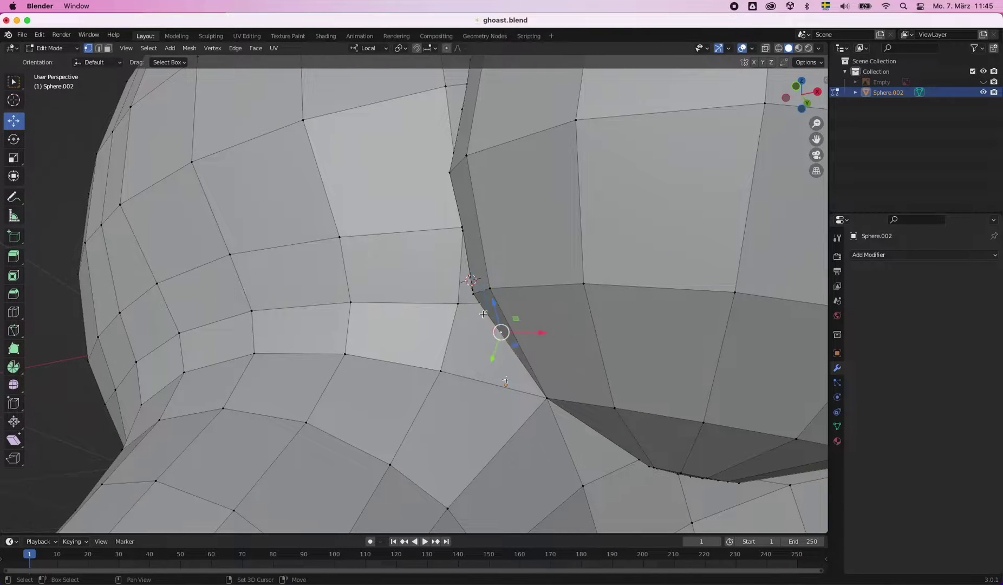
scroll(479, 320, up, 4)
mouse_move(479, 320)
middle_down()
mouse_move(528, 325)
mouse_move(570, 387)
middle_up()
key(m)
click(527, 358)
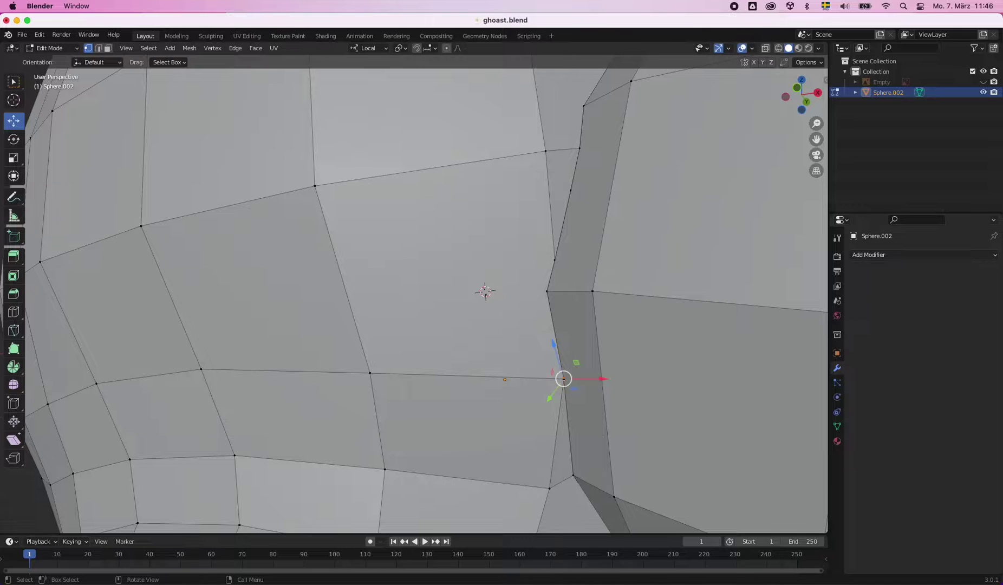
scroll(566, 394, up, 3)
middle_drag(566, 394, 487, 277)
scroll(376, 239, down, 4)
scroll(399, 276, up, 4)
key(m)
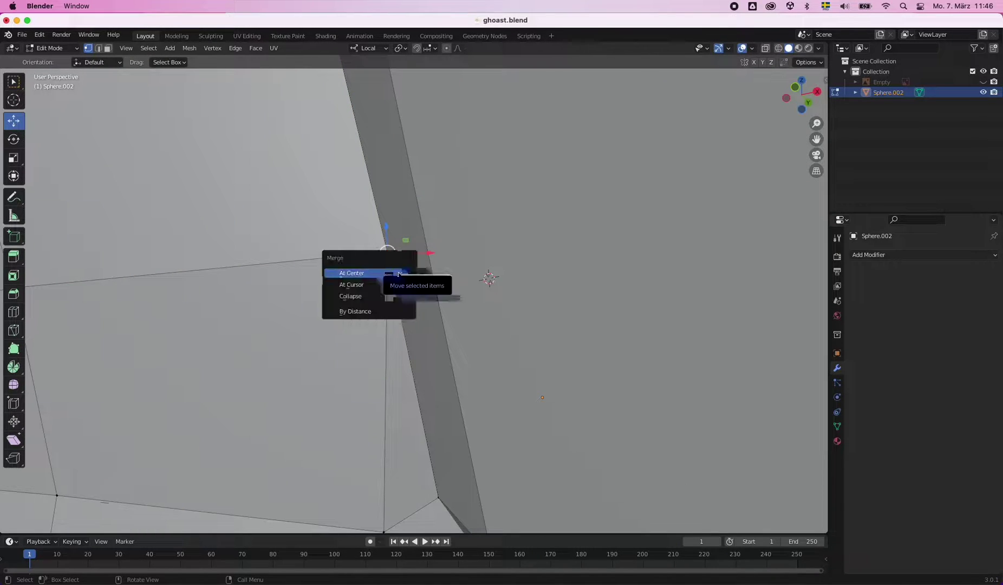
click(394, 278)
scroll(394, 277, down, 3)
middle_drag(422, 314, 447, 344)
key(m)
click(480, 448)
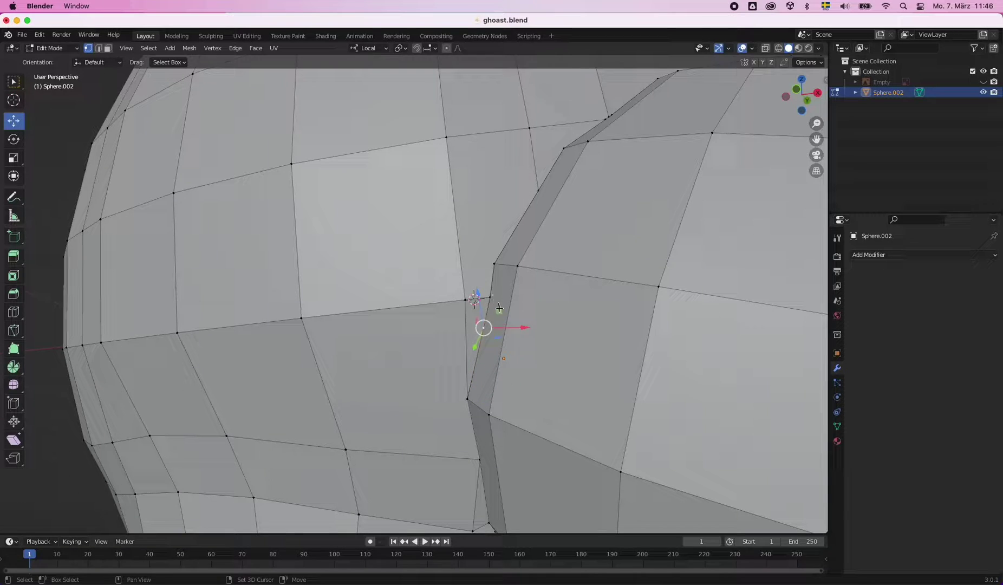
- Merge the last remaining stray vertices along the seam At Last
middle_drag(499, 307, 518, 336)
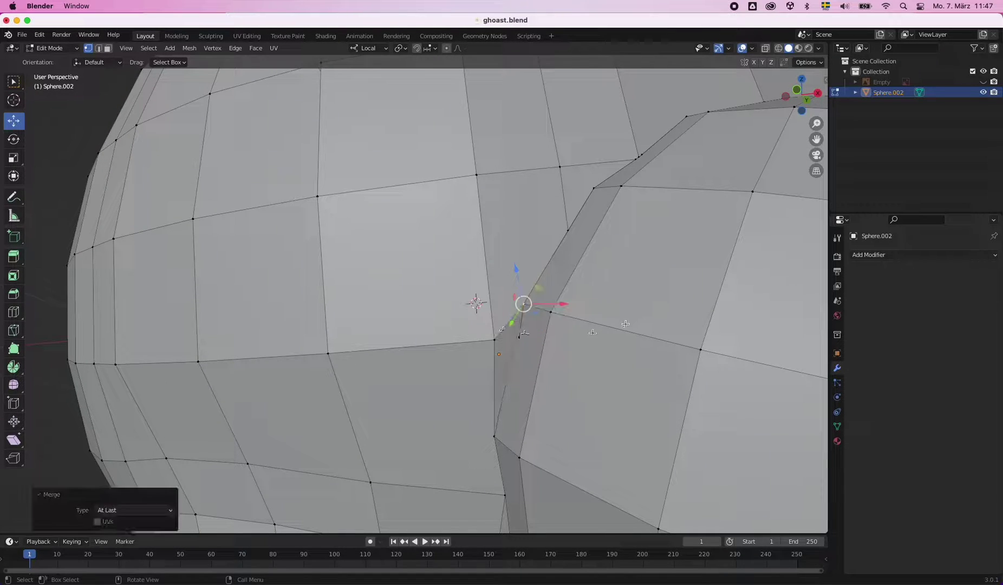
middle_drag(539, 407, 448, 356)
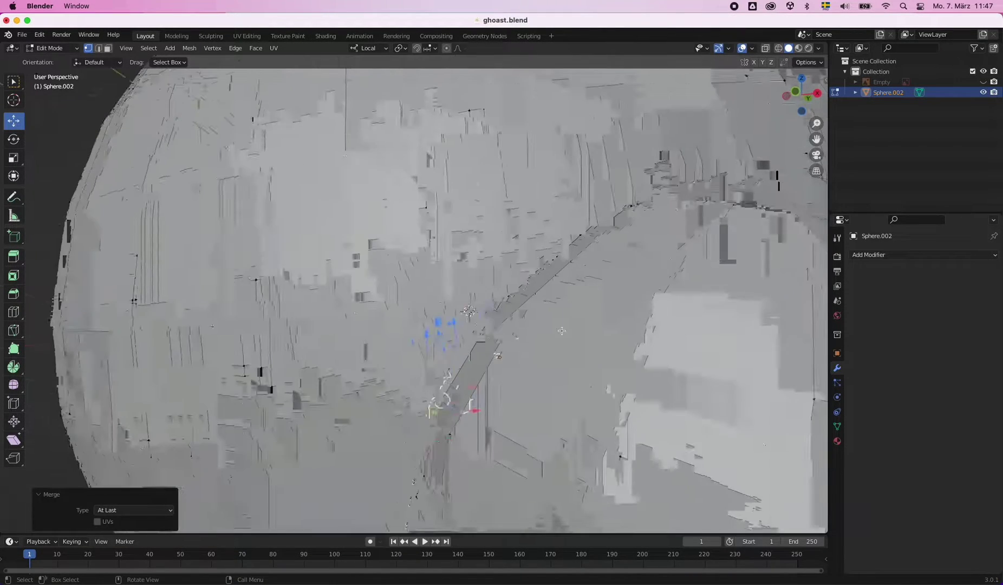
scroll(467, 347, up, 4)
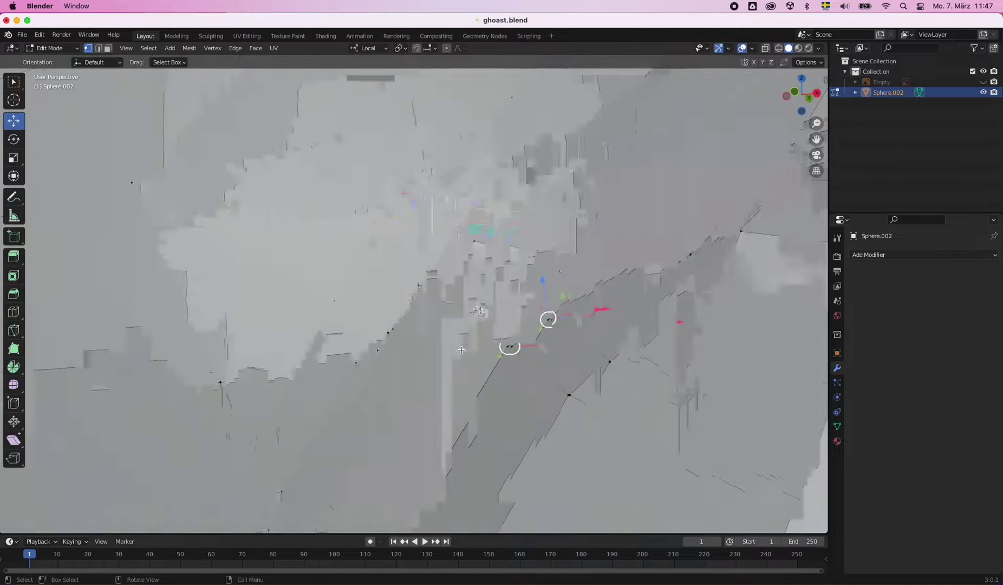
key(m)
click(439, 453)
key(m)
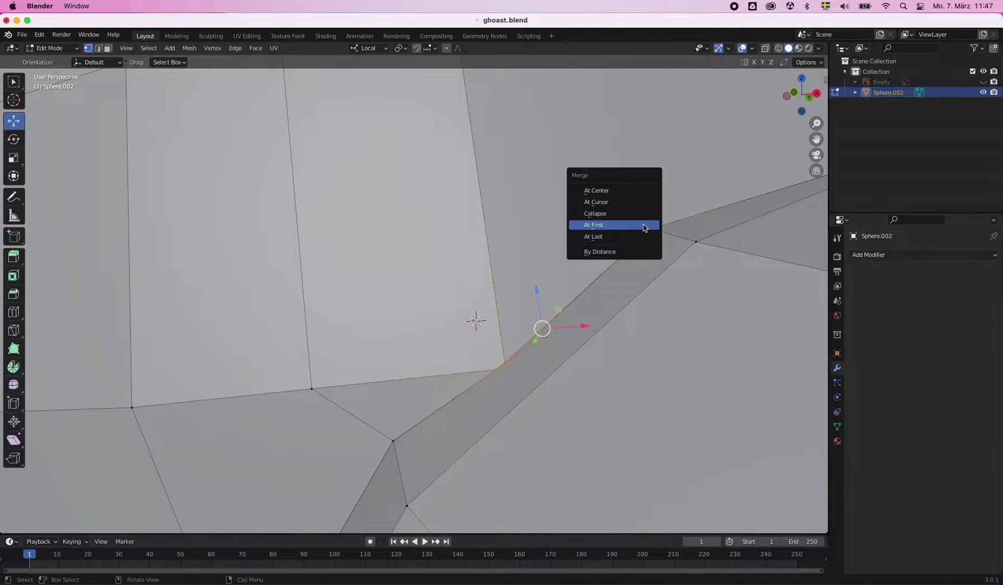
click(639, 224)
middle_drag(639, 224, 453, 442)
click(559, 426)
mouse_move(560, 426)
middle_down()
mouse_move(497, 327)
mouse_move(533, 375)
middle_up()
scroll(696, 394, down, 4)
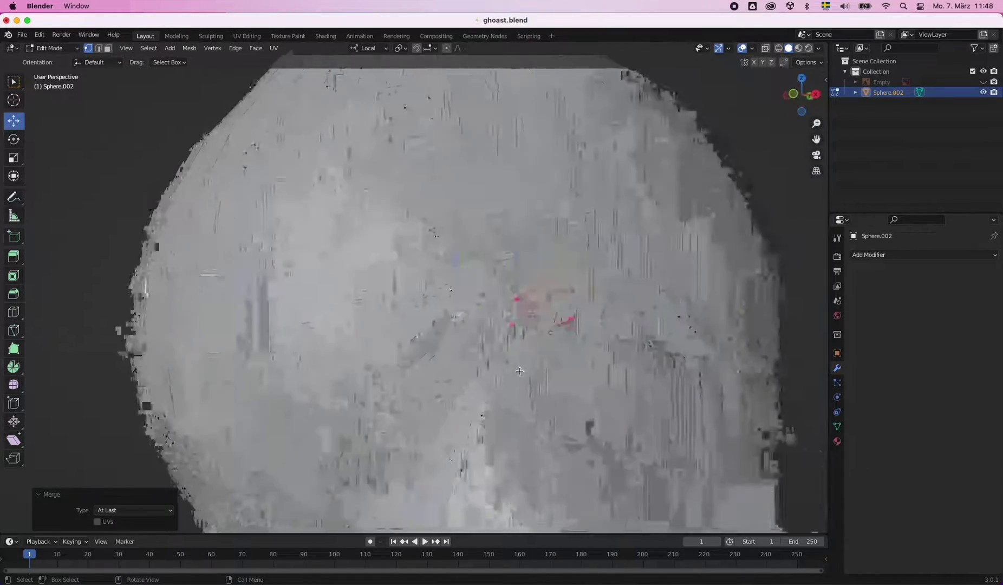
key(shift+v)
- Turn on X-Ray and merge another seam vertex into the last selected one
scroll(597, 380, down, 3)
click(818, 48)
click(750, 266)
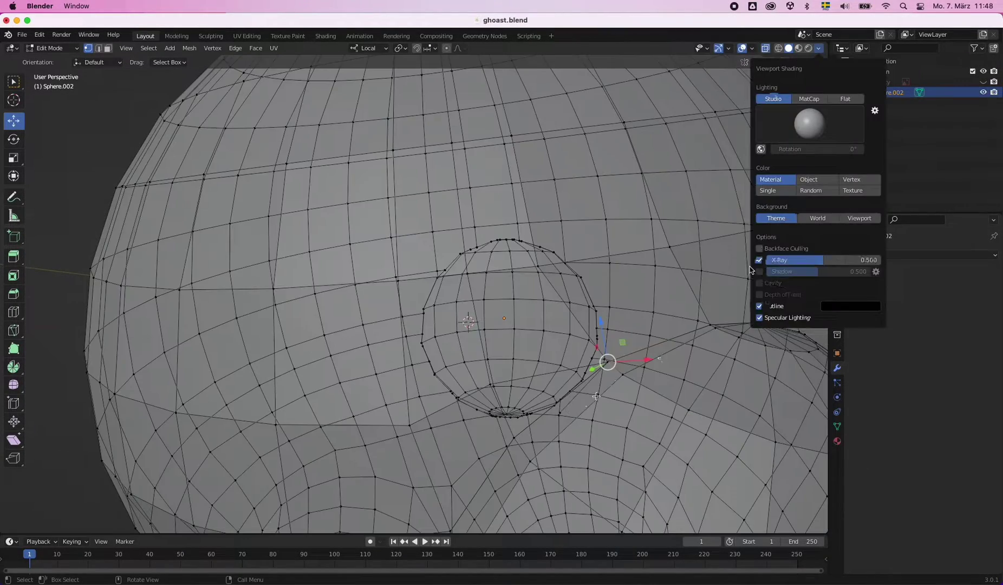
mouse_move(568, 352)
middle_down()
mouse_move(518, 333)
mouse_move(468, 234)
middle_up()
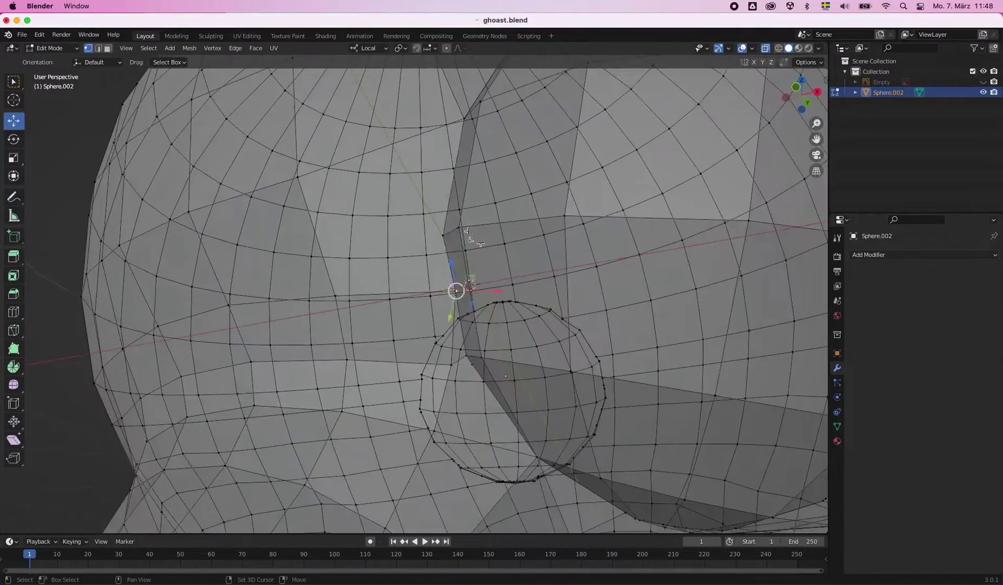
click(484, 307)
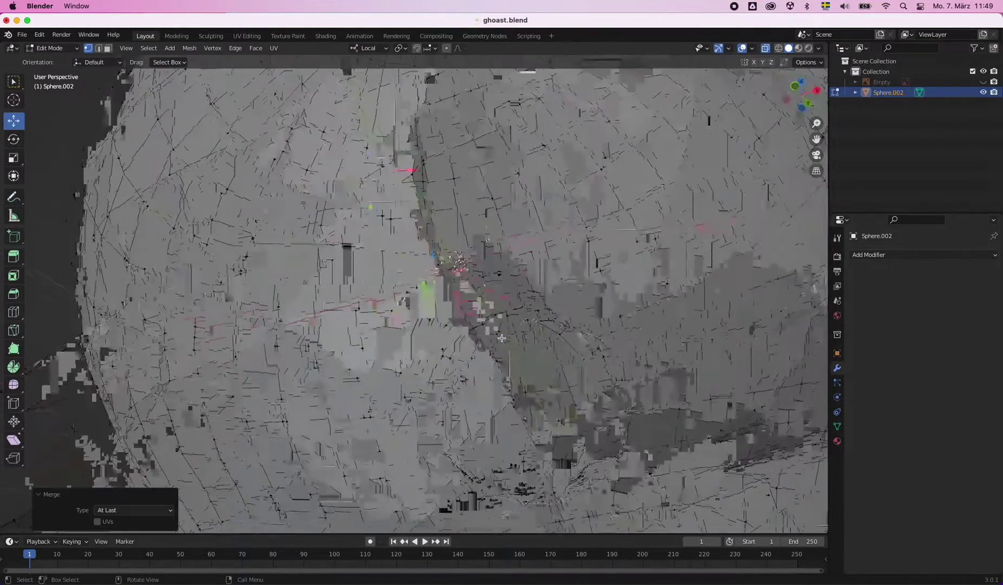
middle_drag(430, 295, 398, 296)
scroll(397, 289, up, 3)
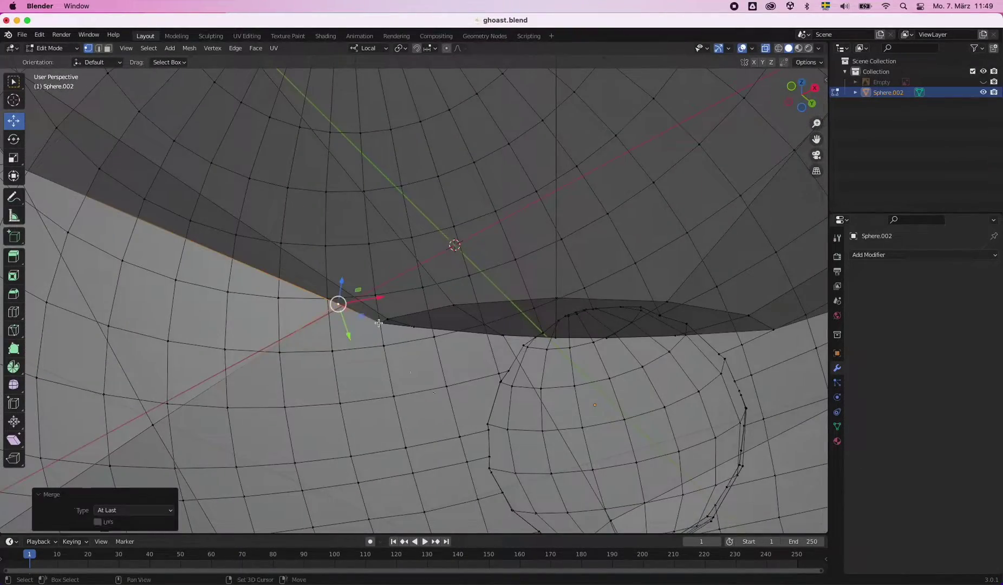
scroll(378, 323, down, 3)
scroll(378, 322, up, 4)
- Apply Mesh > Clean Up > Merge by Distance to the whole mesh, then turn X-Ray off
key(a)
click(189, 47)
click(341, 376)
key(alt+a)
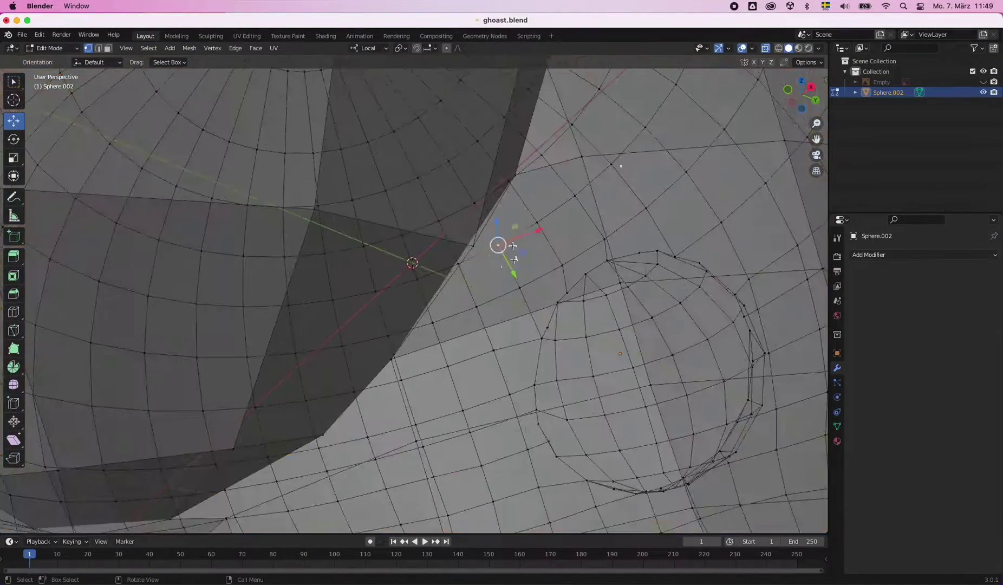
scroll(412, 268, down, 3)
click(817, 47)
- Slide several vertices around the side-sphere join along their edges to tidy the topology
scroll(412, 268, down, 5)
scroll(412, 268, up, 1)
scroll(523, 306, up, 4)
click(589, 449)
key(shift+v)
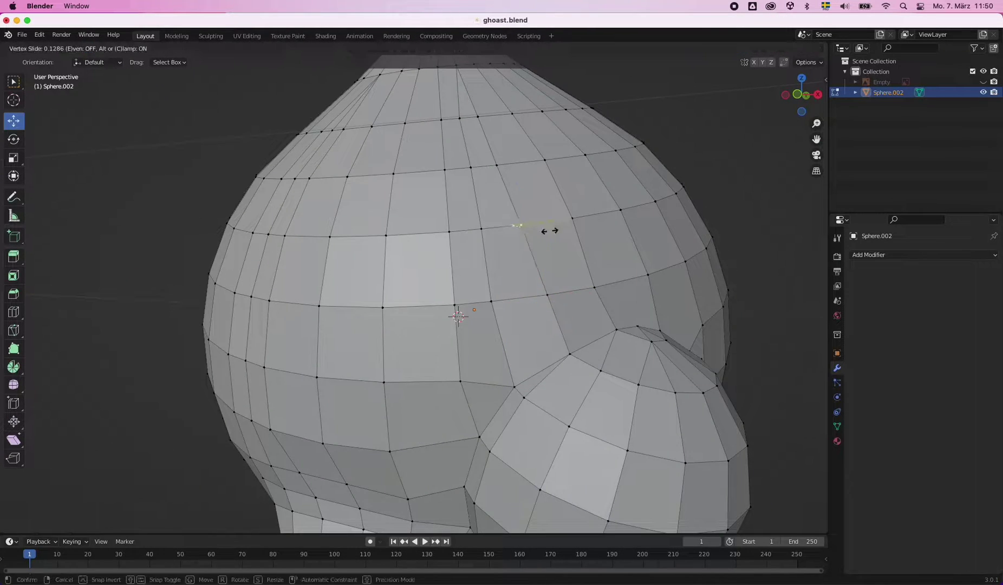
click(549, 230)
middle_drag(550, 231, 449, 210)
key(m)
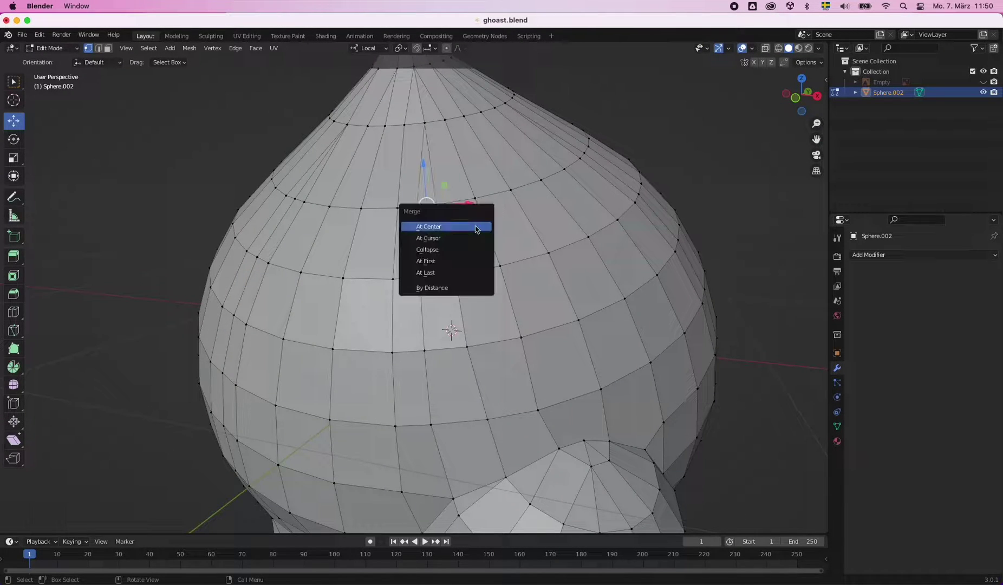
middle_drag(512, 441, 534, 457)
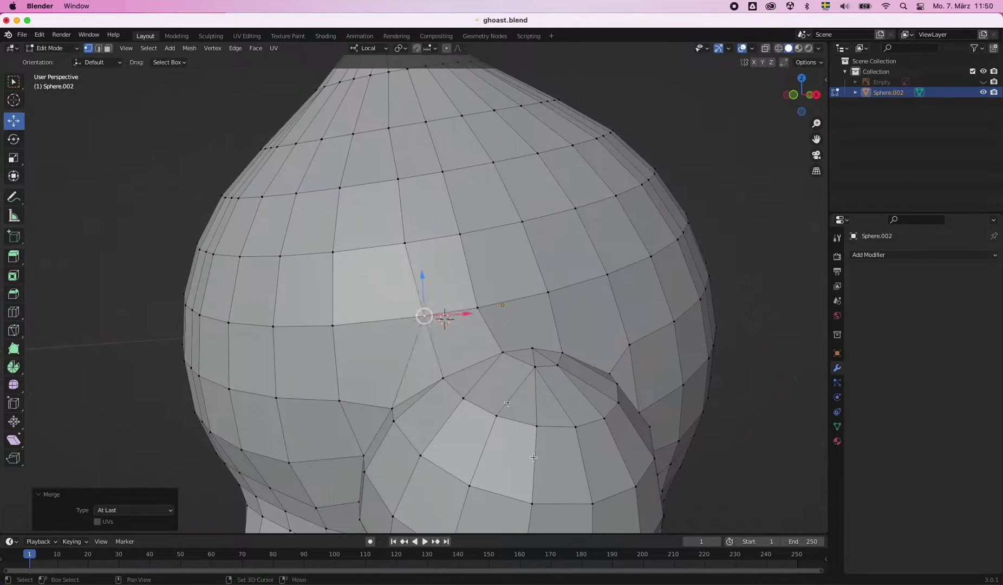
click(388, 253)
mouse_move(388, 253)
middle_down()
mouse_move(465, 425)
mouse_move(442, 380)
middle_up()
key(shift+v)
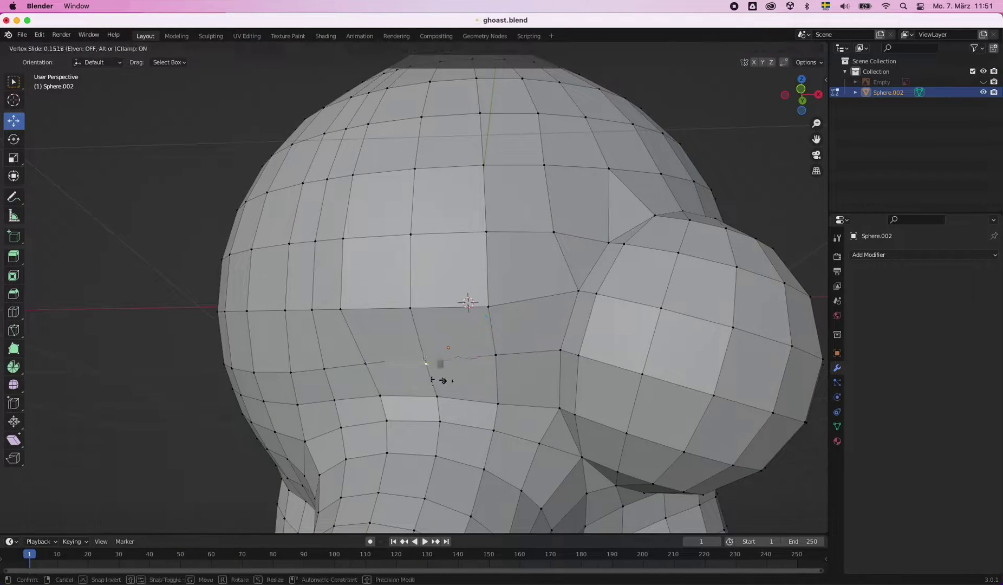
click(314, 318)
middle_drag(314, 317, 585, 348)
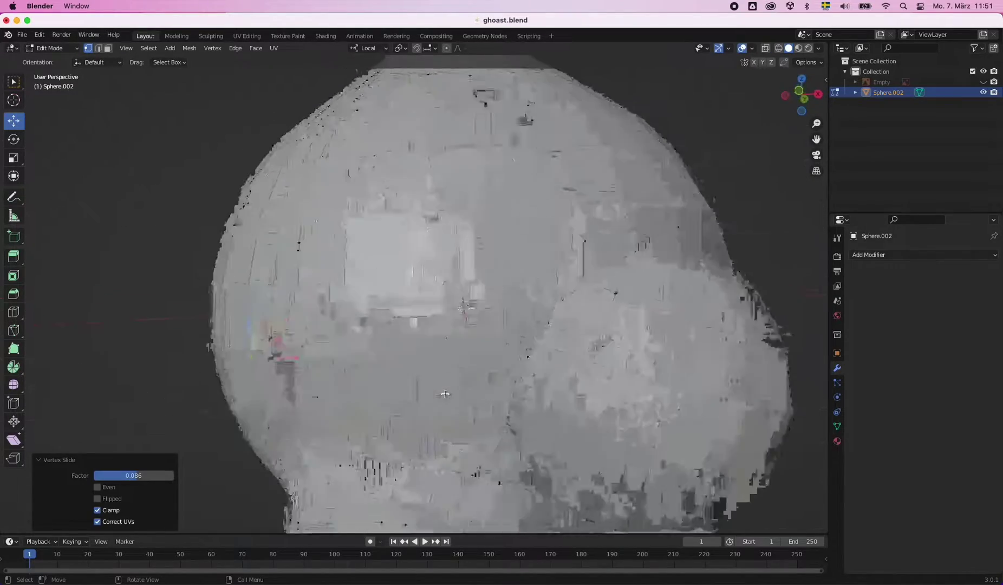
- Merge two more join vertices At Last and save the file
key(m)
click(598, 450)
middle_drag(598, 450, 617, 501)
mouse_move(245, 323)
middle_down()
mouse_move(376, 370)
mouse_move(275, 202)
mouse_move(510, 231)
mouse_move(270, 333)
middle_up()
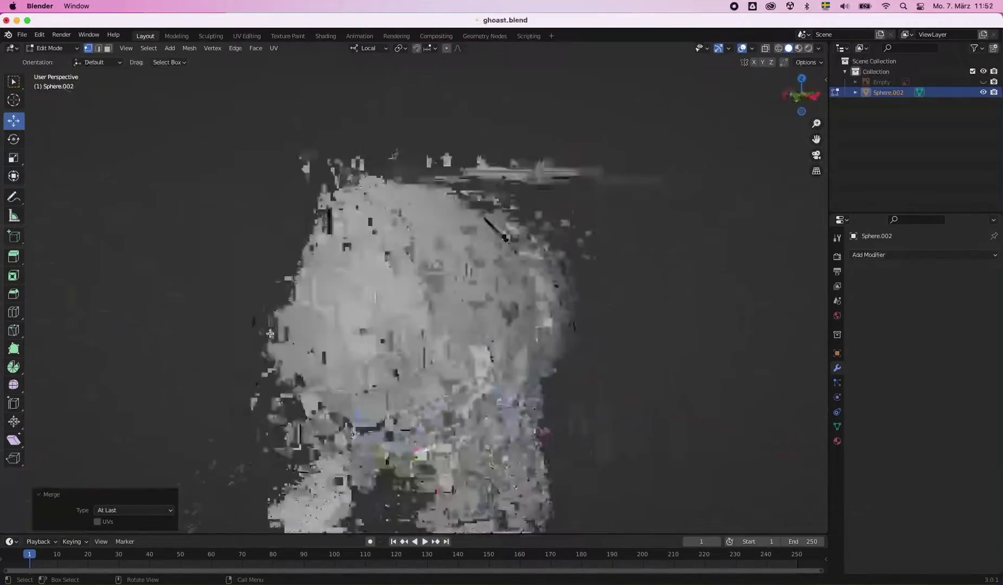
scroll(379, 358, up, 5)
mouse_move(370, 361)
middle_down()
mouse_move(336, 341)
mouse_move(421, 381)
middle_up()
mouse_move(449, 422)
middle_down()
mouse_move(251, 264)
mouse_move(325, 303)
mouse_move(360, 341)
mouse_move(328, 375)
middle_up()
key(m)
click(360, 339)
middle_drag(348, 434, 347, 520)
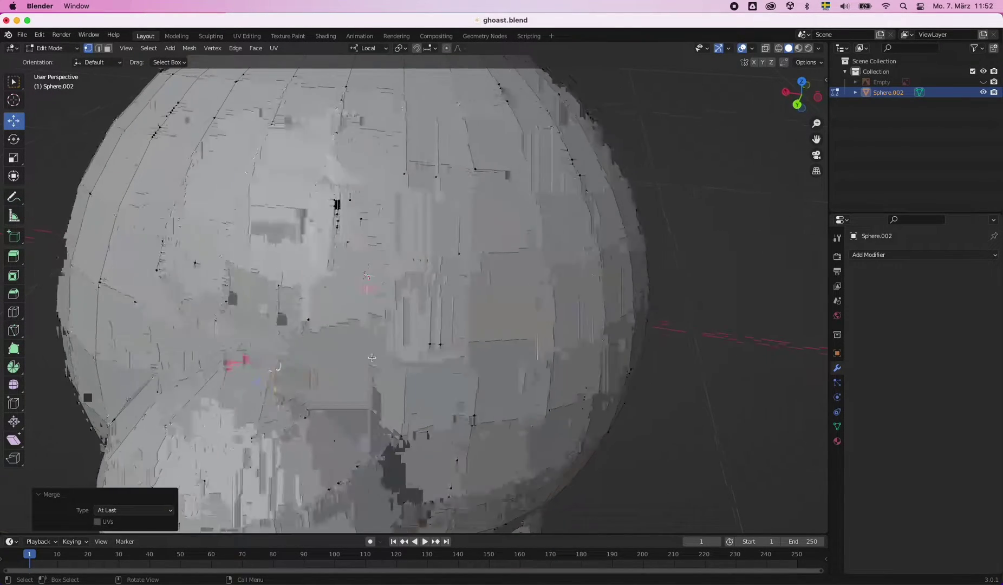
key(ctrl+s)
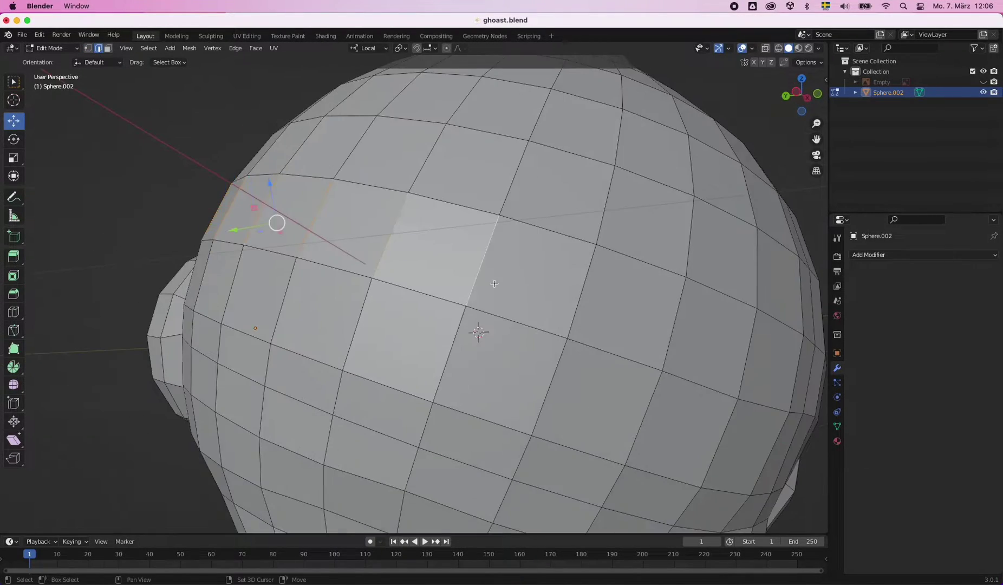
mouse_move(494, 283)
middle_down()
mouse_move(343, 295)
mouse_move(133, 188)
middle_up()
- Subdivide the selected edges and delete the face beneath the ear sphere
right_click(343, 295)
click(357, 308)
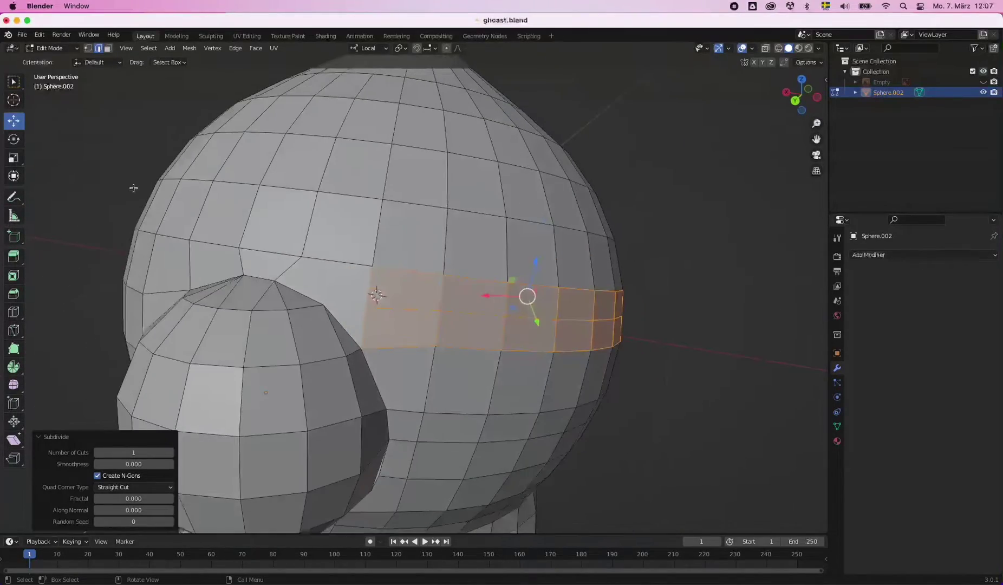
key(3)
click(336, 300)
key(x)
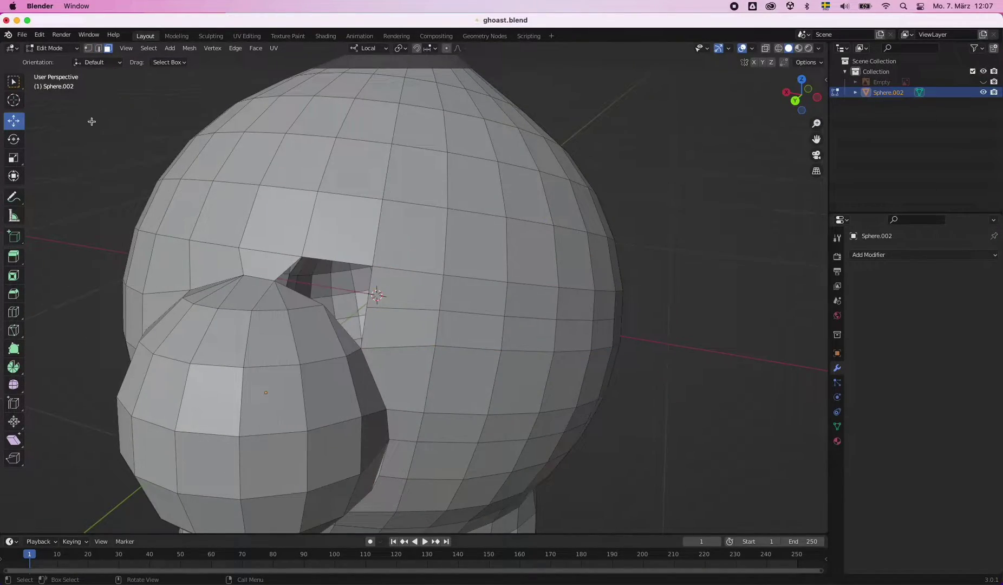
key(1)
alt+click(361, 303)
scroll(341, 465, up, 2)
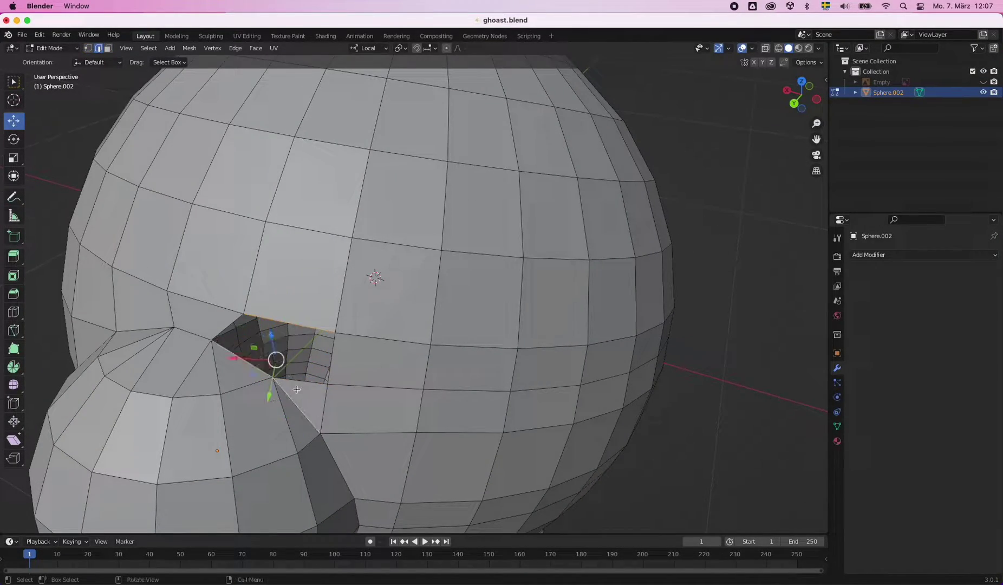
- Subdivide another edge strip under the ear up to the top pole and delete the faces there
click(99, 51)
middle_drag(325, 216, 463, 169)
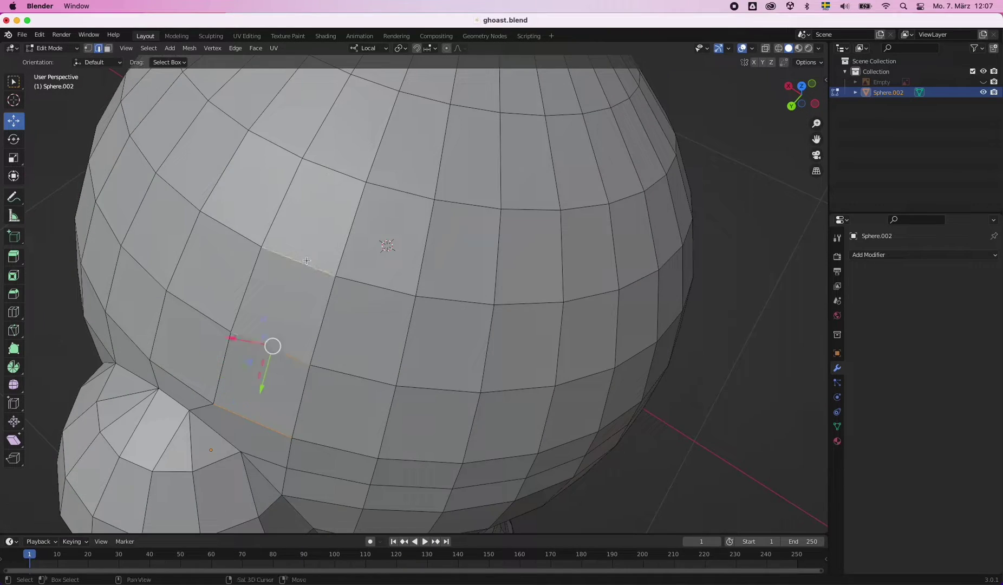
right_click(463, 169)
click(463, 165)
key(x)
click(488, 161)
middle_drag(476, 154, 415, 287)
key(x)
click(398, 341)
click(88, 49)
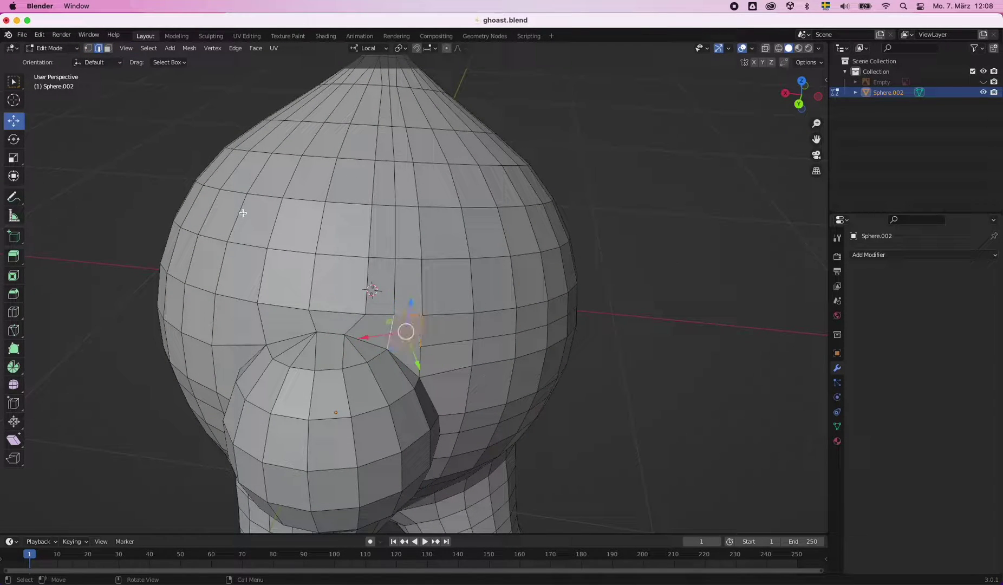
- Slide two vertices along their edges near the pointed top of the head
click(361, 273)
key(g)
key(g)
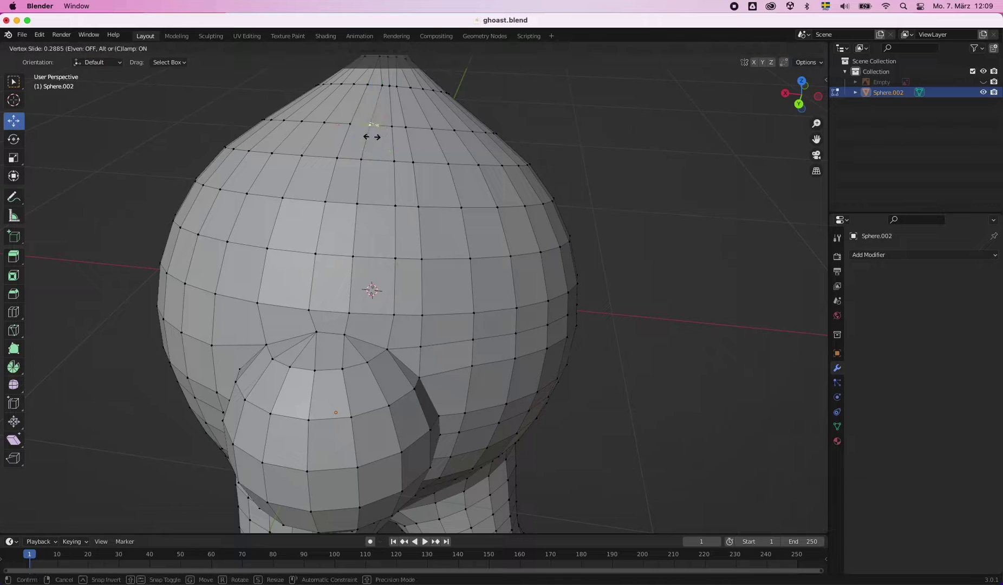
click(369, 139)
key(g)
key(g)
click(354, 202)
click(361, 169)
click(96, 50)
right_click(287, 114)
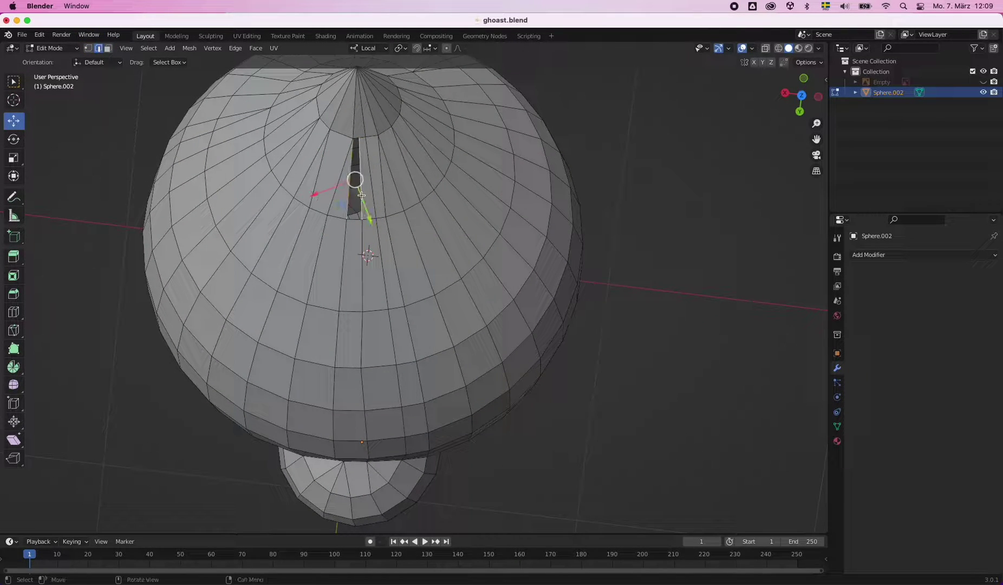
- Slide a vertex on the side of the head along its edge
middle_drag(357, 66, 448, 136)
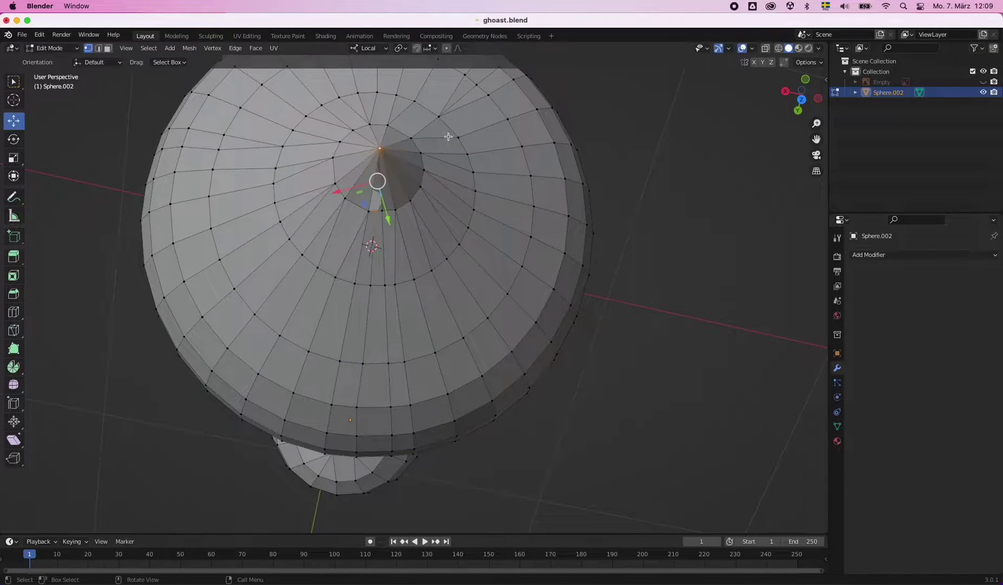
middle_drag(420, 266, 401, 346)
click(387, 379)
key(g)
key(g)
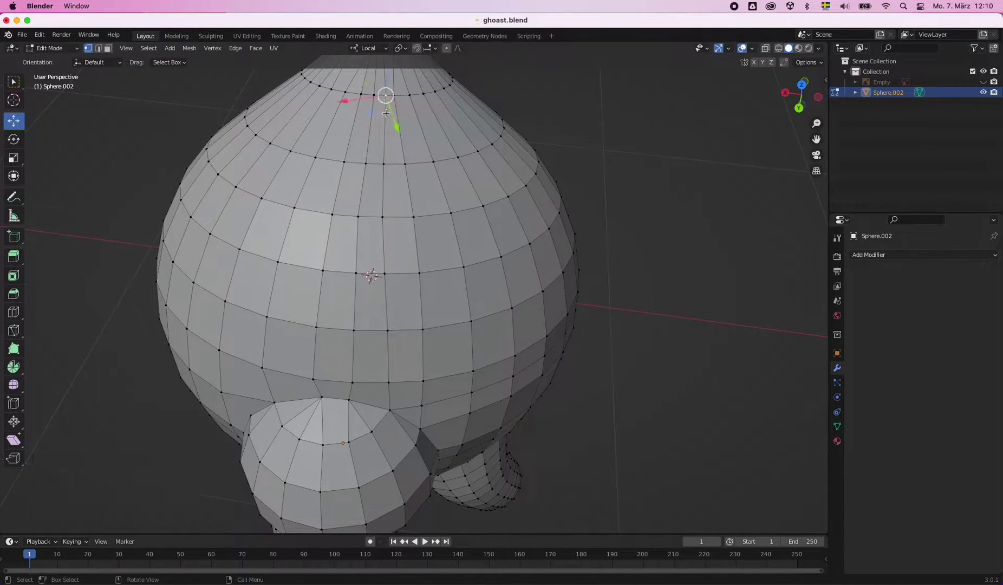
- Delete the strip of faces at the head's top pole with X > Faces
click(385, 113)
middle_drag(386, 112, 369, 179)
key(2)
key(x)
click(335, 183)
key(x)
click(403, 206)
key(1)
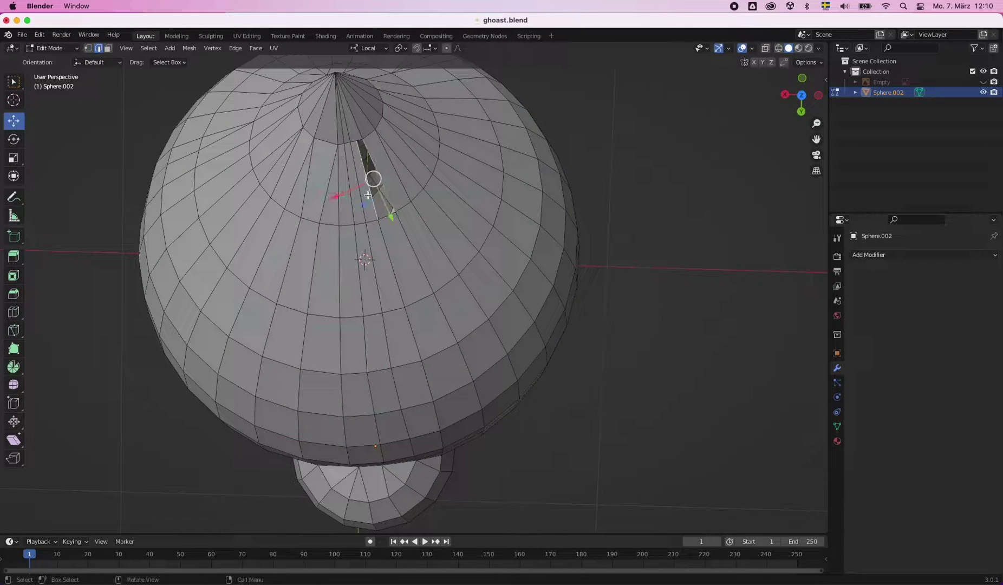
- Vertex-slide the selected vertices twice to even out the top of the head
middle_drag(352, 139, 303, 109)
click(108, 48)
middle_drag(108, 54, 105, 77)
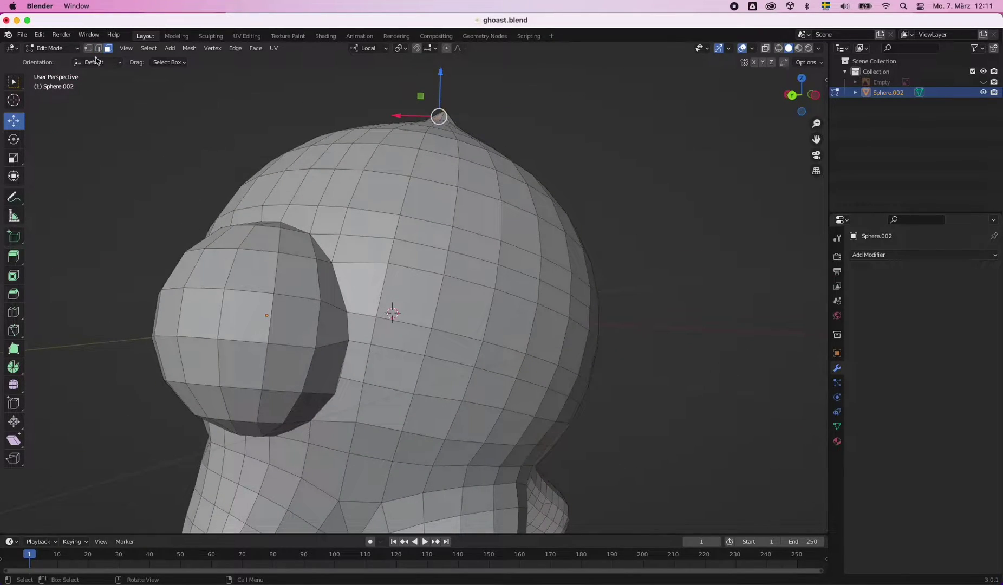
middle_drag(381, 445, 386, 374)
key(shift+v)
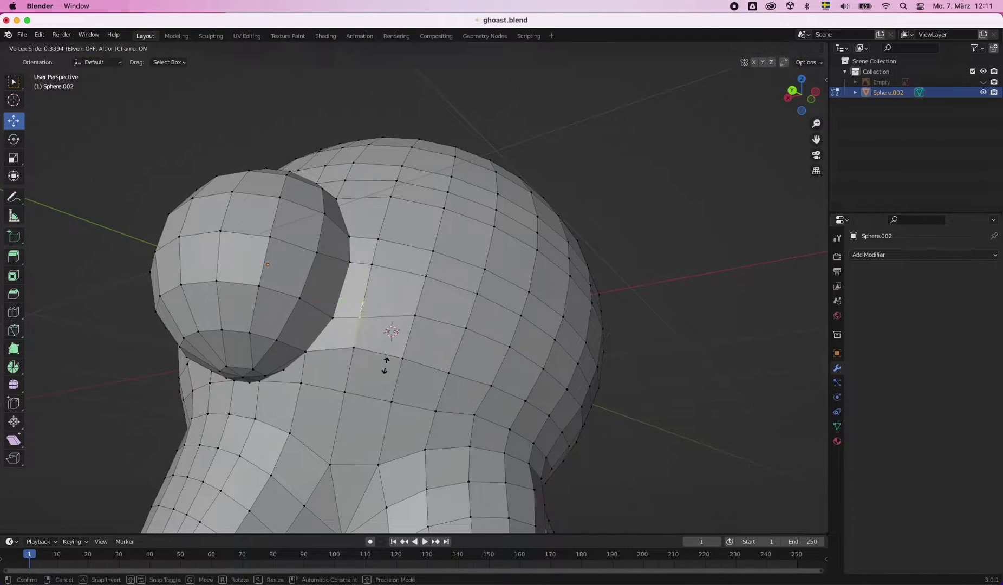
middle_drag(414, 315, 484, 398)
key(shift+v)
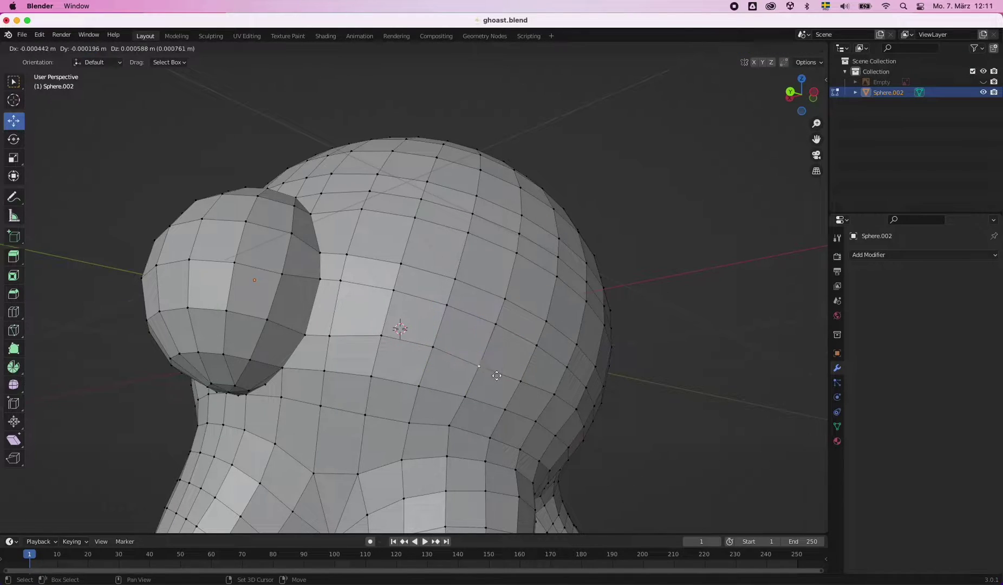
click(496, 375)
mouse_move(477, 363)
middle_down()
mouse_move(659, 288)
mouse_move(365, 395)
middle_up()
click(397, 362)
- Delete one more face near the top of the head
mouse_move(371, 332)
middle_down()
mouse_move(347, 246)
mouse_move(298, 224)
middle_up()
click(298, 223)
key(x)
click(269, 142)
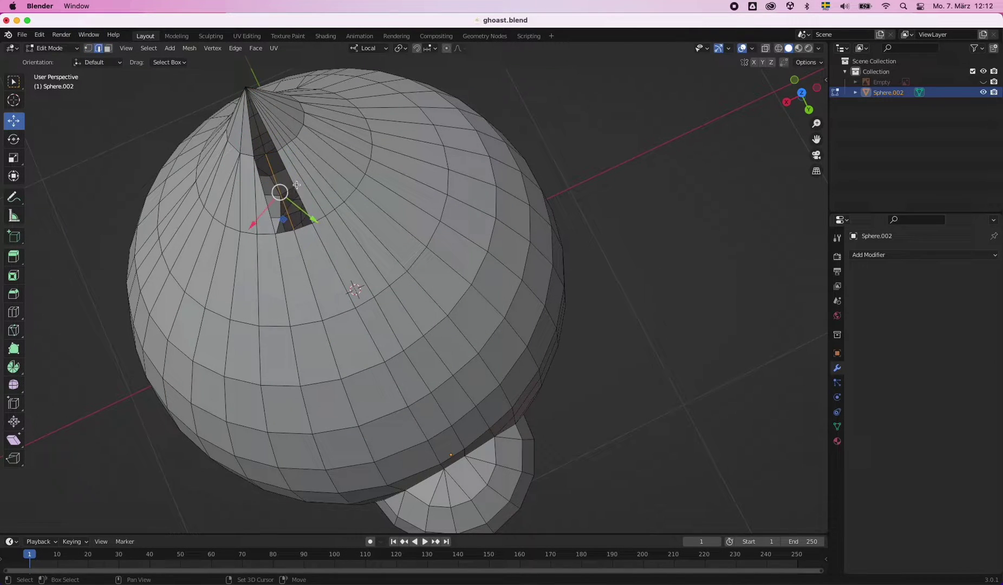
middle_drag(290, 250, 166, 411)
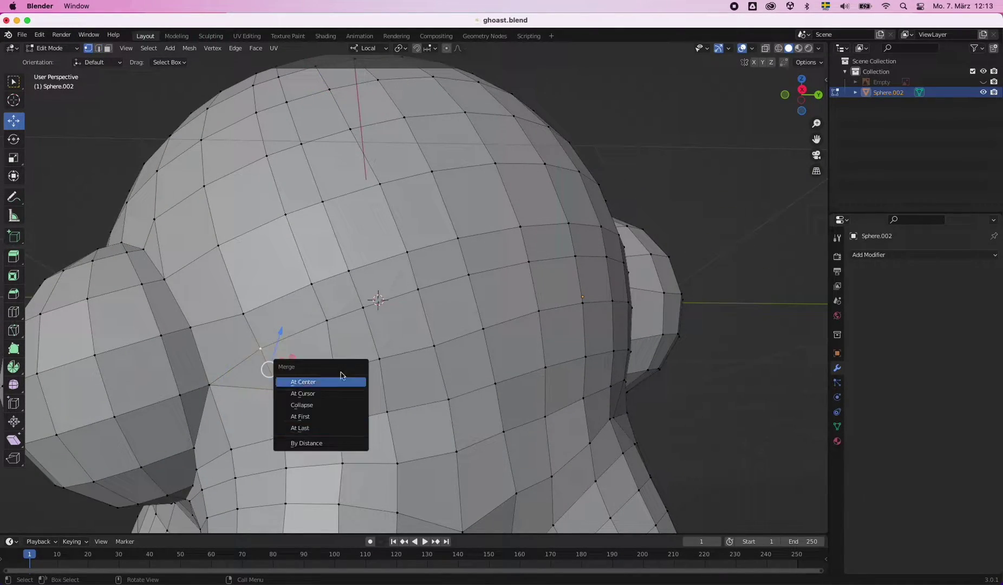
middle_drag(282, 370, 286, 360)
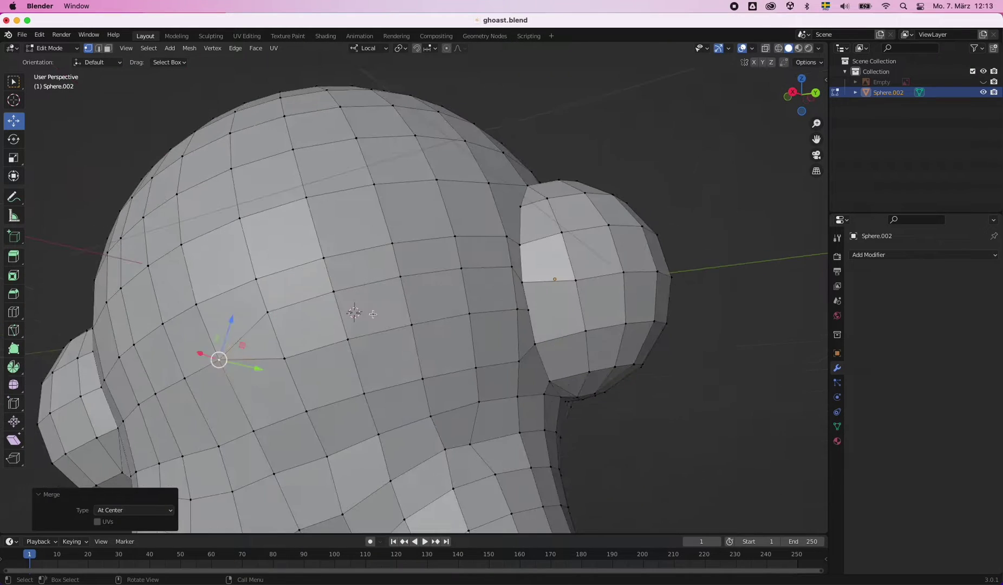
- Move and slide vertices where the ear joins the head
click(347, 339)
click(465, 271)
mouse_move(466, 271)
middle_down()
mouse_move(489, 370)
mouse_move(368, 346)
middle_up()
click(361, 344)
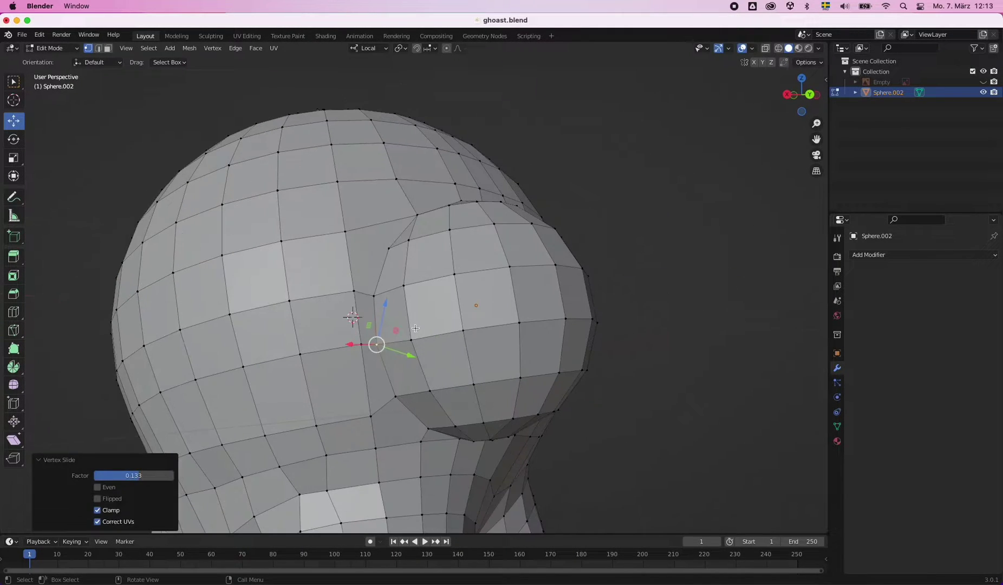
key(g)
click(362, 366)
key(g)
key(g)
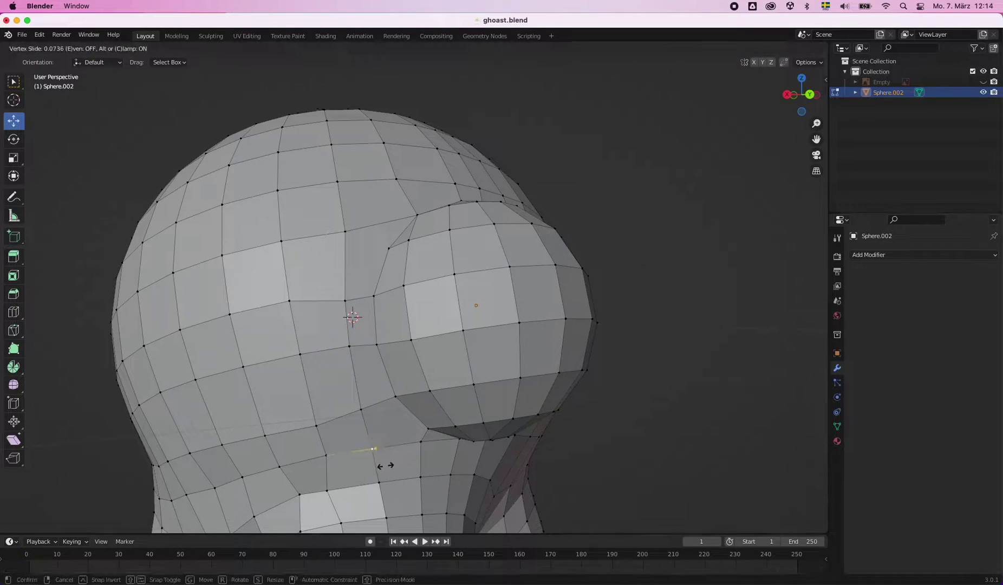
click(299, 497)
mouse_move(320, 459)
middle_down()
mouse_move(544, 376)
mouse_move(575, 382)
middle_up()
- Select an edge loop on the ear sphere and merge its vertices At Last
key(2)
alt+click(399, 331)
mouse_move(398, 332)
middle_down()
mouse_move(336, 308)
mouse_move(305, 351)
middle_up()
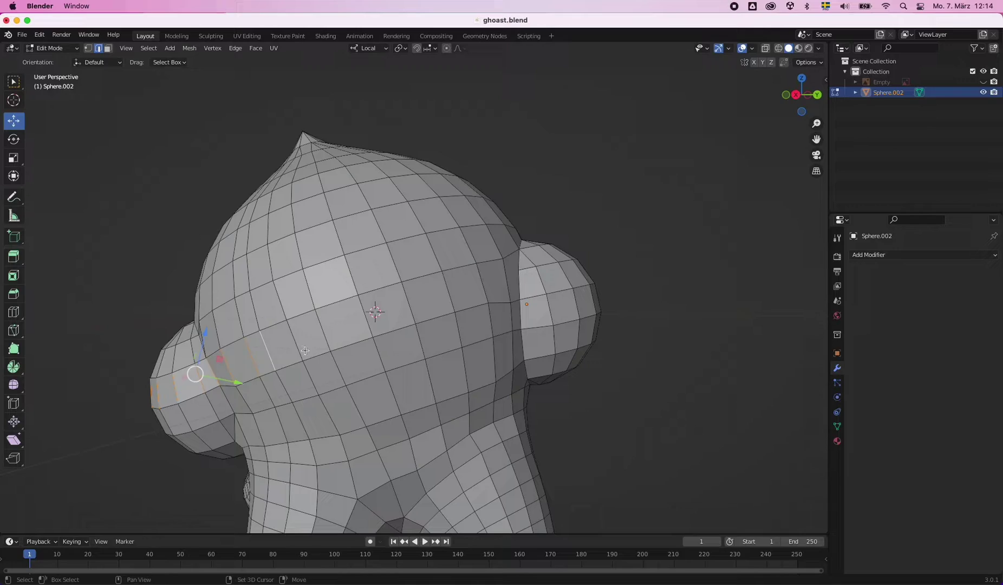
middle_drag(475, 284, 379, 254)
right_click(379, 254)
click(379, 263)
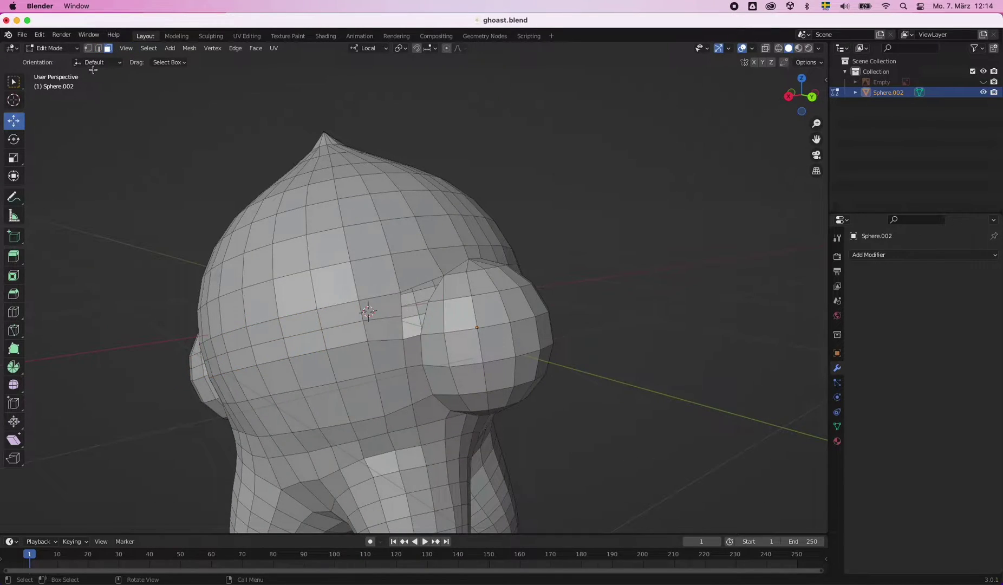
key(1)
middle_drag(428, 336, 250, 288)
key(m)
key(m)
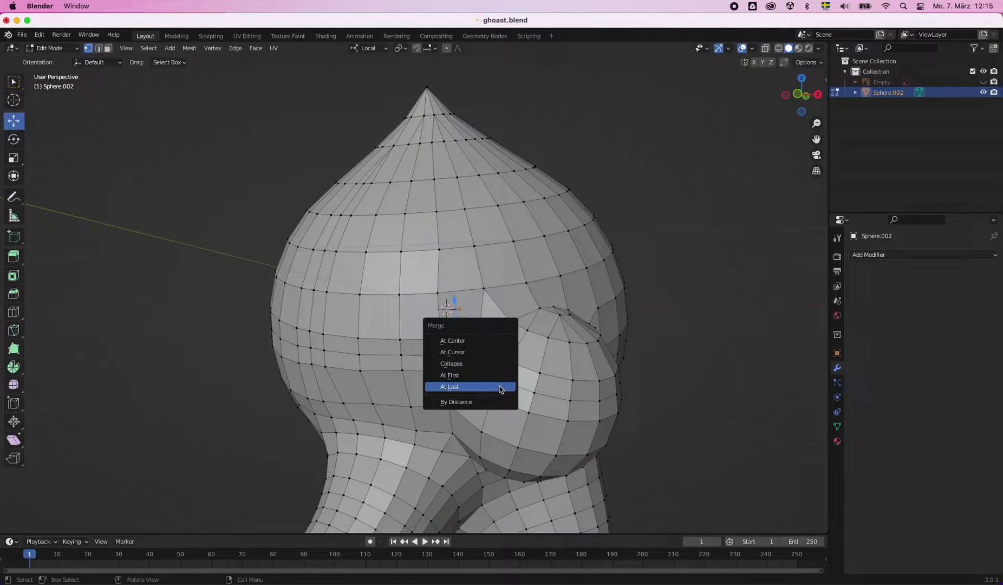
click(460, 385)
- Merge two vertices near the ear At Center
middle_drag(486, 353, 461, 383)
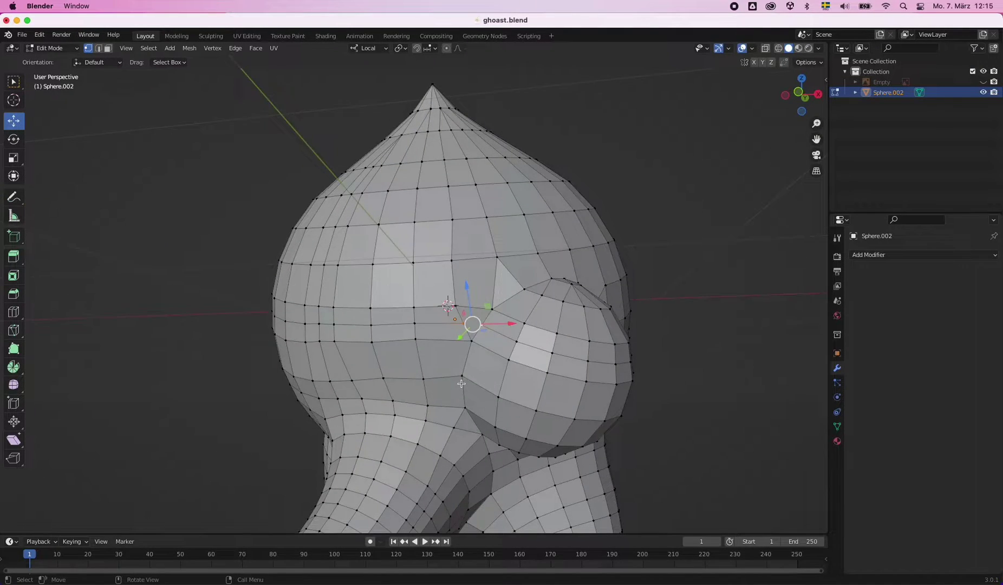
middle_drag(354, 334, 458, 197)
click(459, 197)
shift+click(506, 314)
key(m)
key(m)
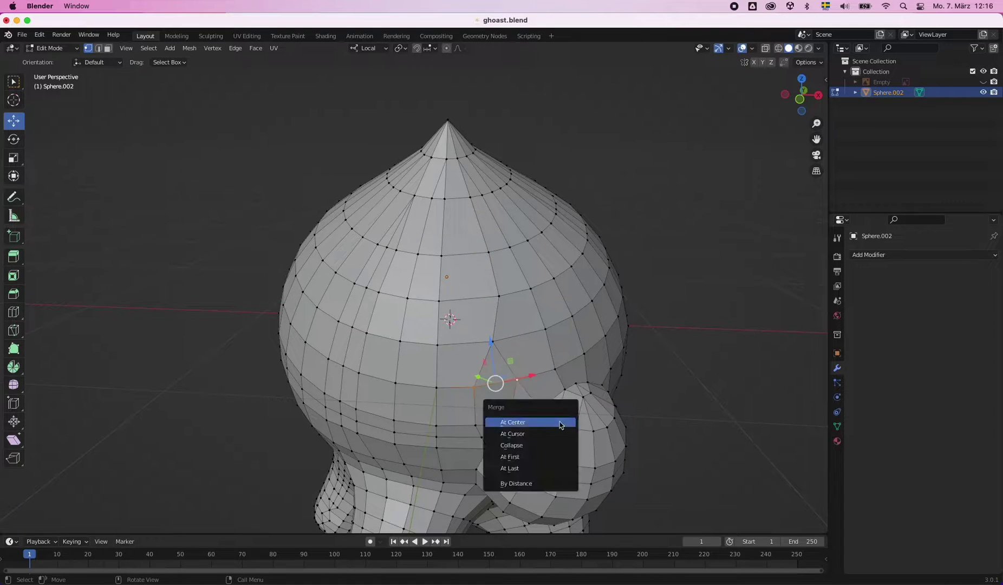
click(515, 420)
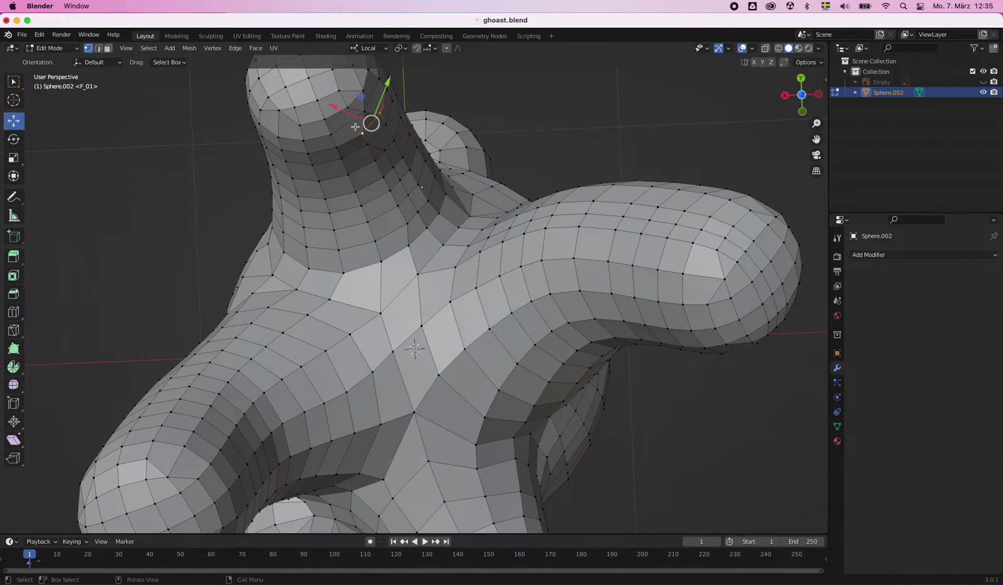
- Orbit around the body and select a face on the limb
key(2)
middle_drag(354, 126, 338, 287)
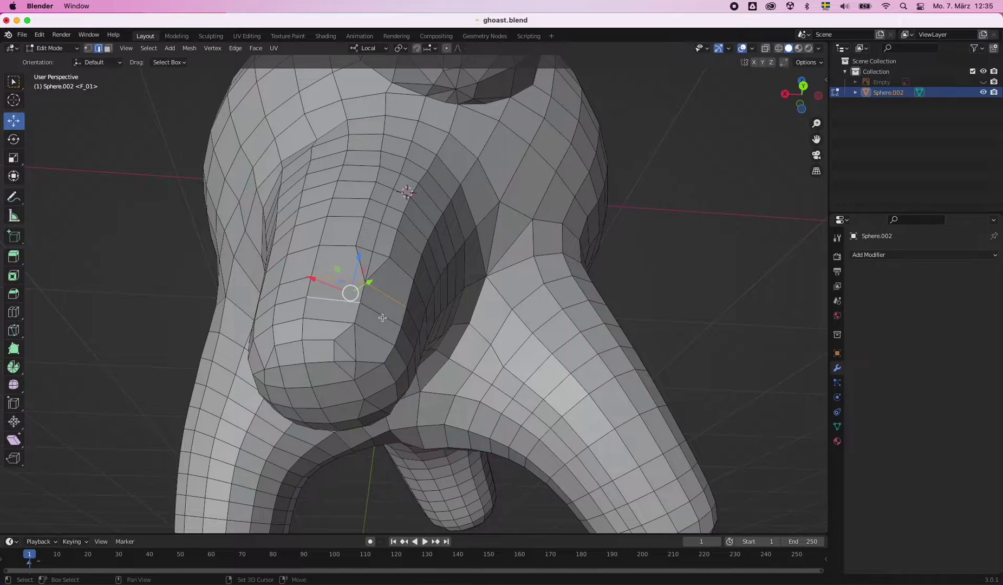
key(3)
middle_drag(382, 318, 347, 292)
click(332, 283)
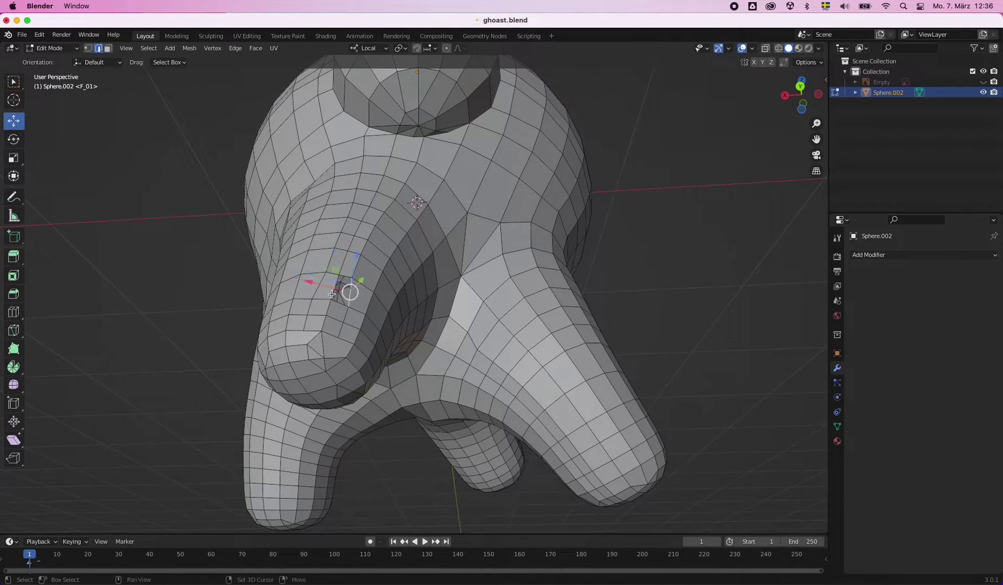
scroll(347, 297, up, 3)
key(3)
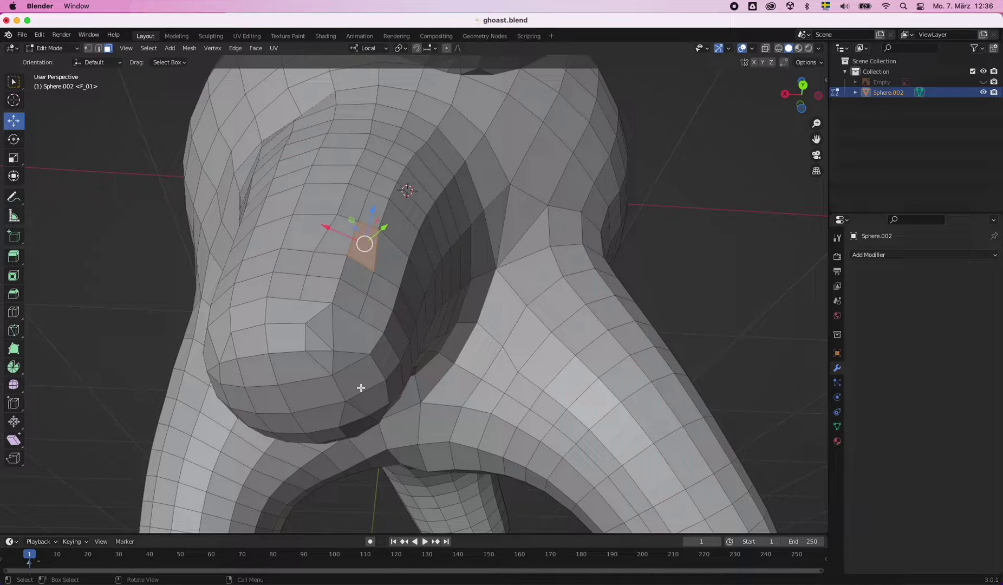
mouse_move(343, 379)
middle_down()
mouse_move(325, 217)
mouse_move(178, 160)
middle_up()
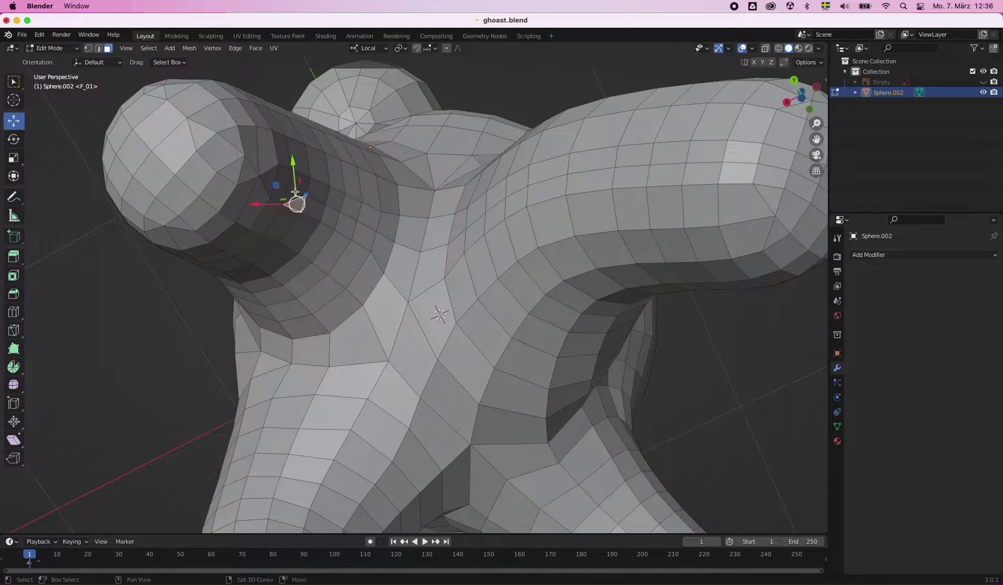
- Select vertices on the eye socket rim in vertex mode
click(282, 187)
key(1)
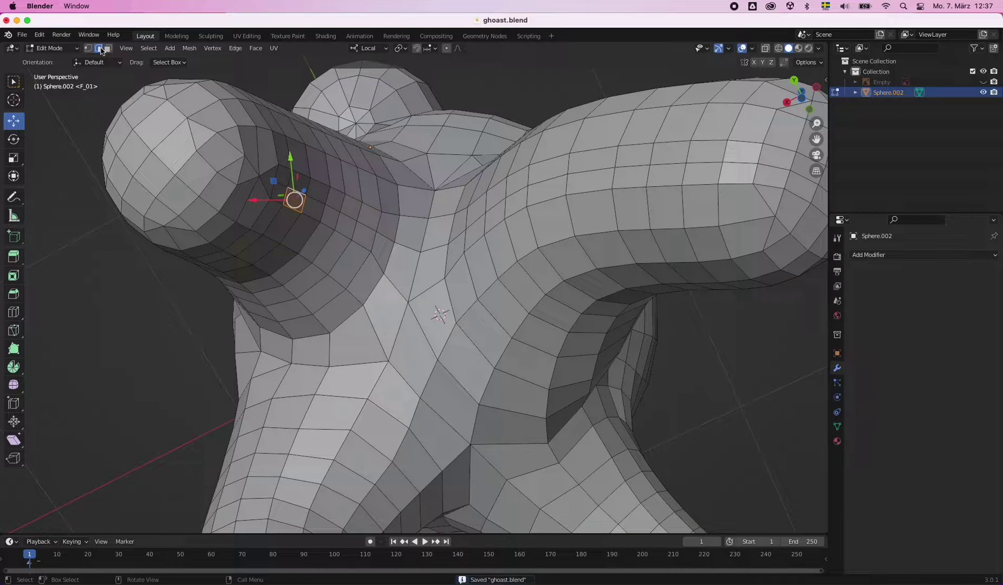
key(ctrl+alt+z)
click(237, 192)
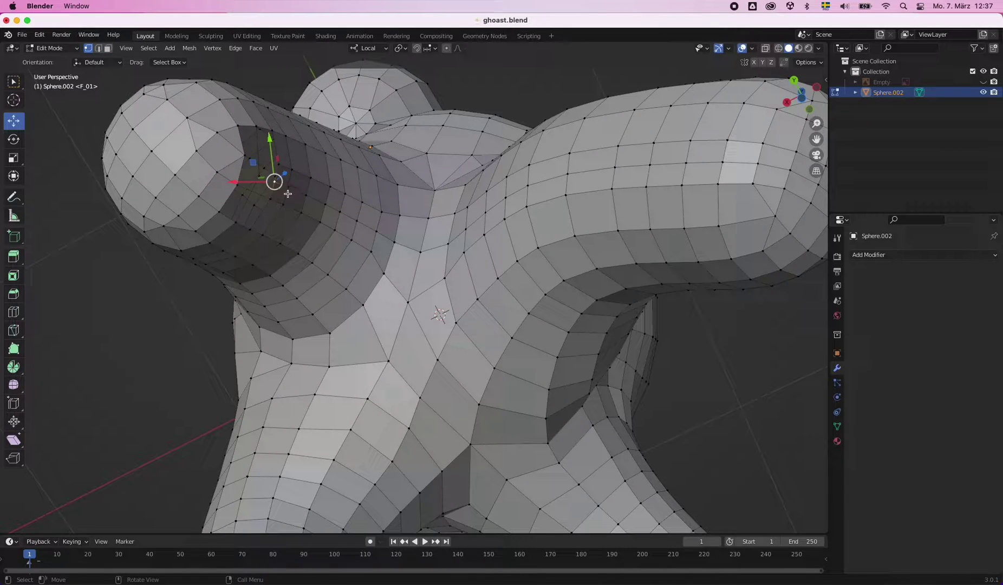
key(1)
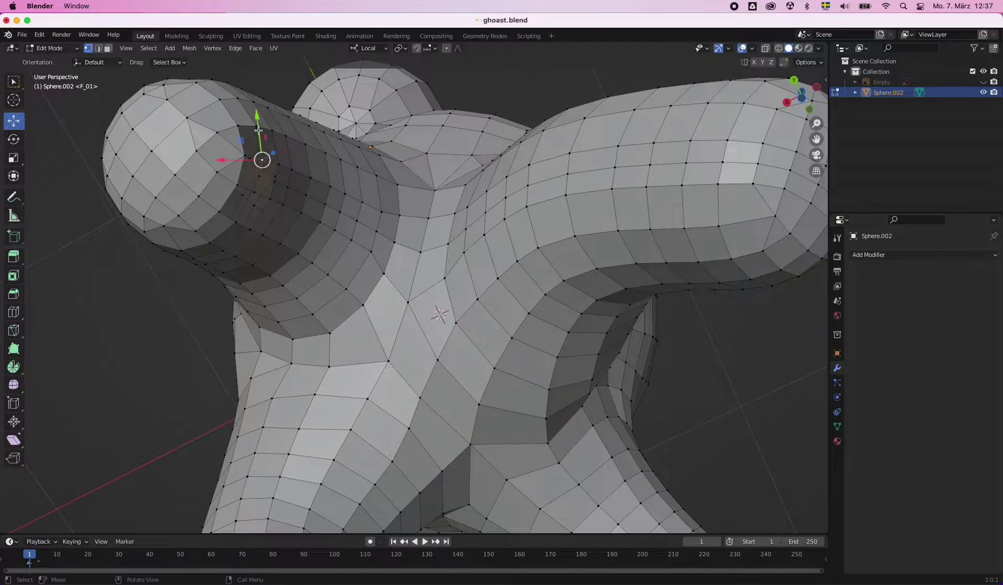
scroll(242, 244, up, 3)
scroll(242, 244, up, 2)
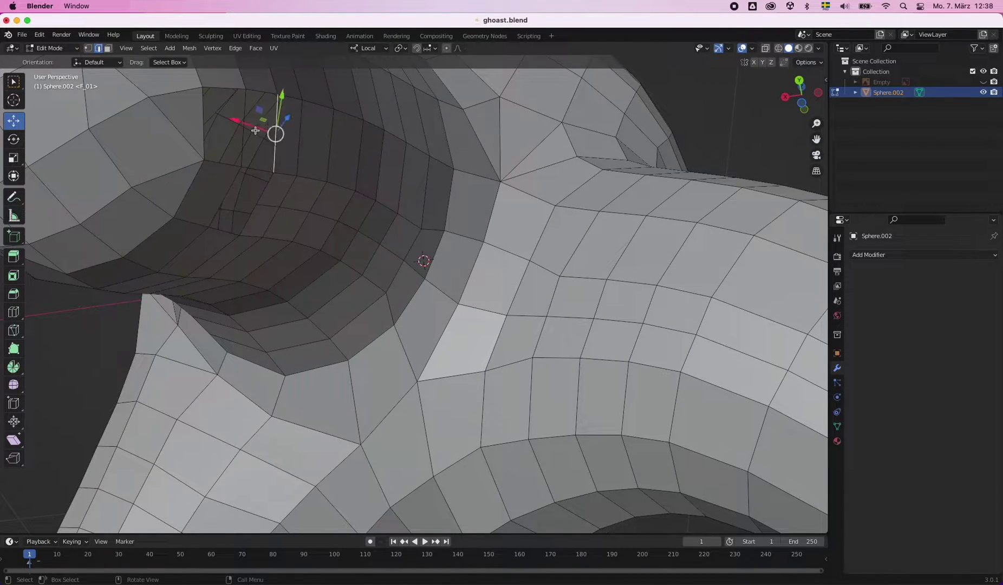
scroll(167, 184, down, 2)
shift+click(230, 211)
key(1)
- Merge the eye socket vertices, including the inner one, At Center
middle_drag(294, 231, 261, 309)
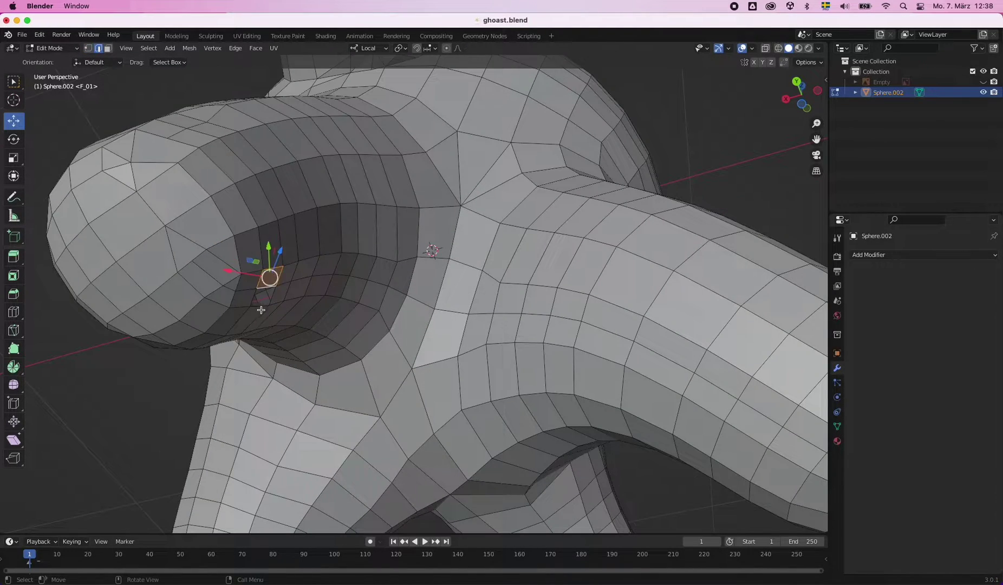
right_click(121, 155)
mouse_move(116, 163)
middle_down()
mouse_move(309, 297)
mouse_move(281, 270)
mouse_move(214, 286)
middle_up()
key(1)
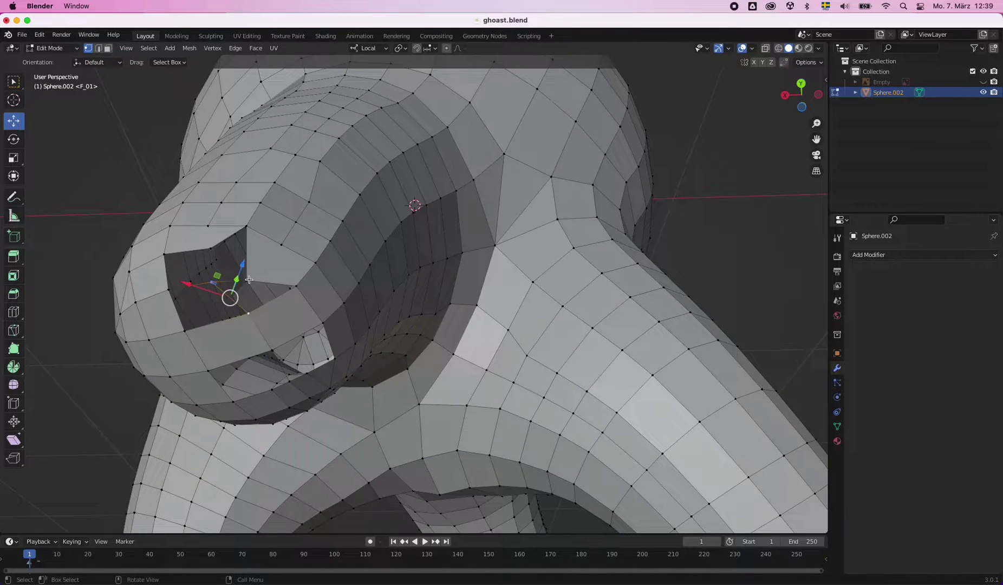
click(270, 303)
key(1)
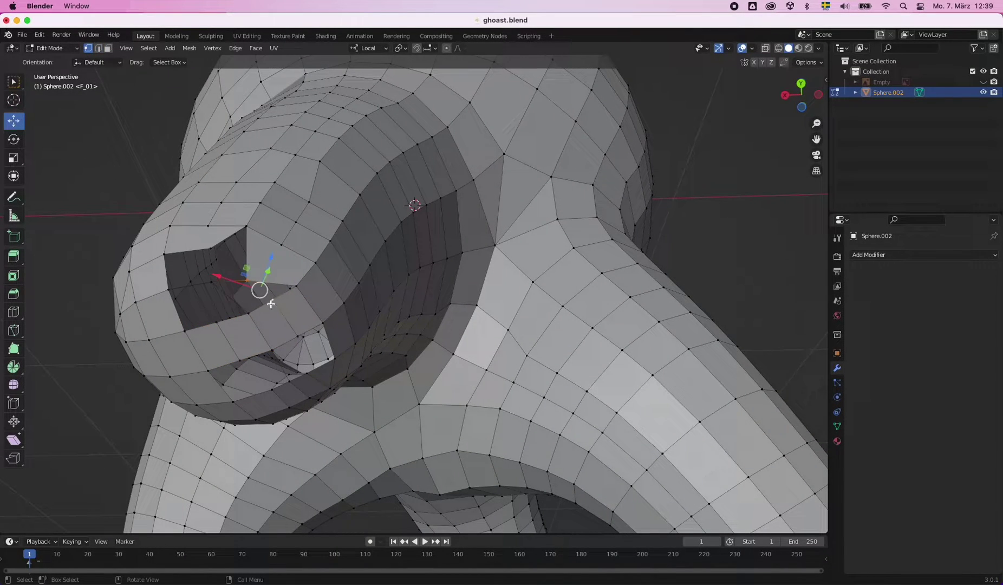
mouse_move(242, 309)
middle_down()
mouse_move(387, 247)
mouse_move(148, 169)
middle_up()
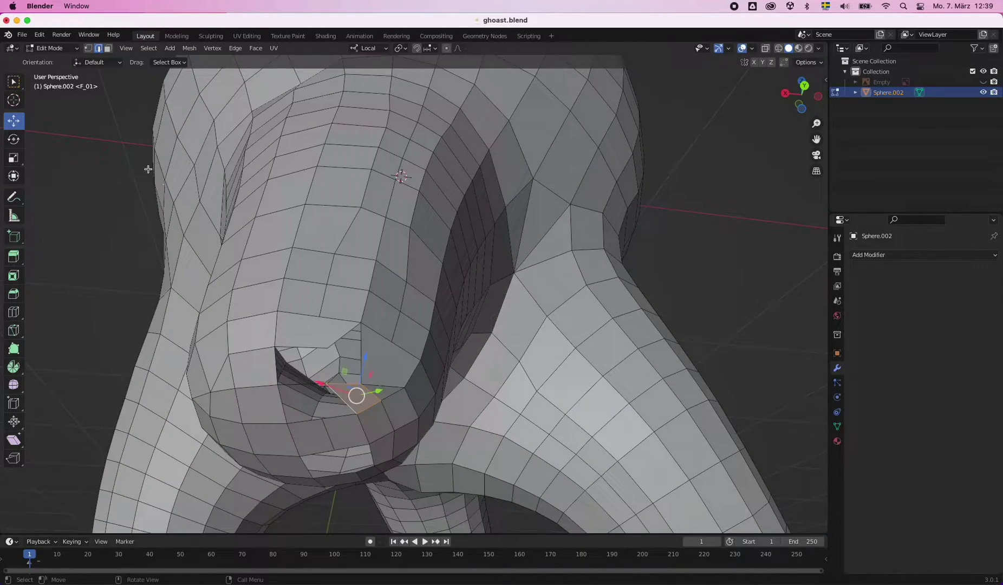
key(m)
click(428, 418)
middle_drag(427, 417, 445, 166)
mouse_move(201, 114)
middle_down()
mouse_move(367, 99)
mouse_move(365, 260)
mouse_move(512, 397)
middle_up()
key(1)
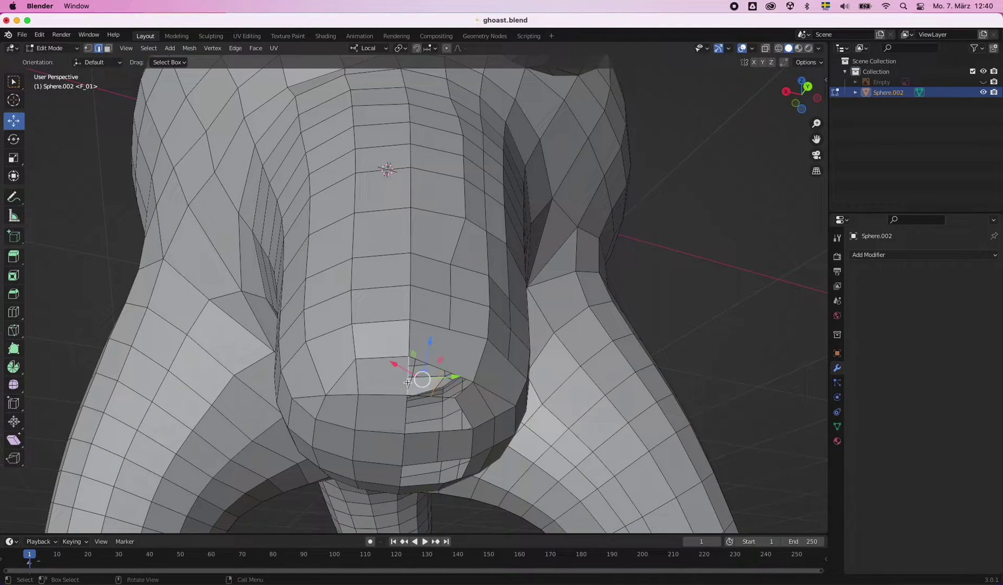
- Delete the socket's base faces to leave a hole
key(3)
key(x)
click(455, 354)
key(1)
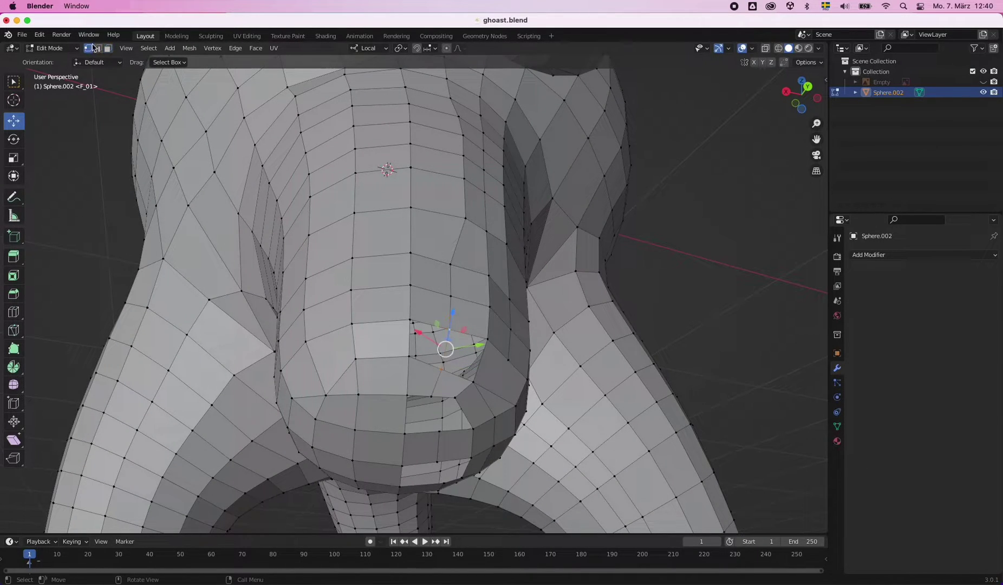
mouse_move(469, 363)
middle_down()
mouse_move(441, 351)
mouse_move(354, 373)
middle_up()
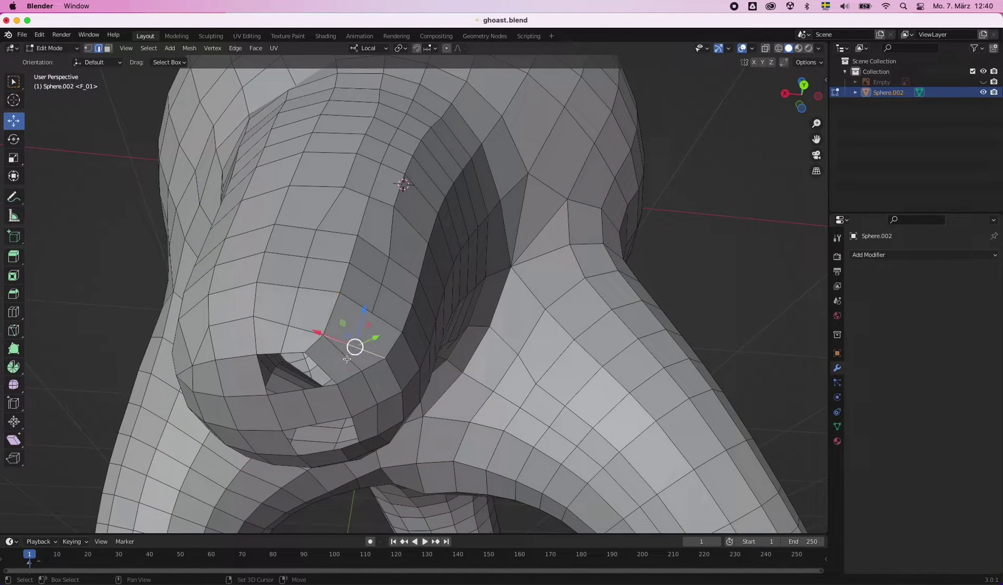
- Subdivide the face at the eye socket's base, then delete it
right_click(333, 375)
click(335, 368)
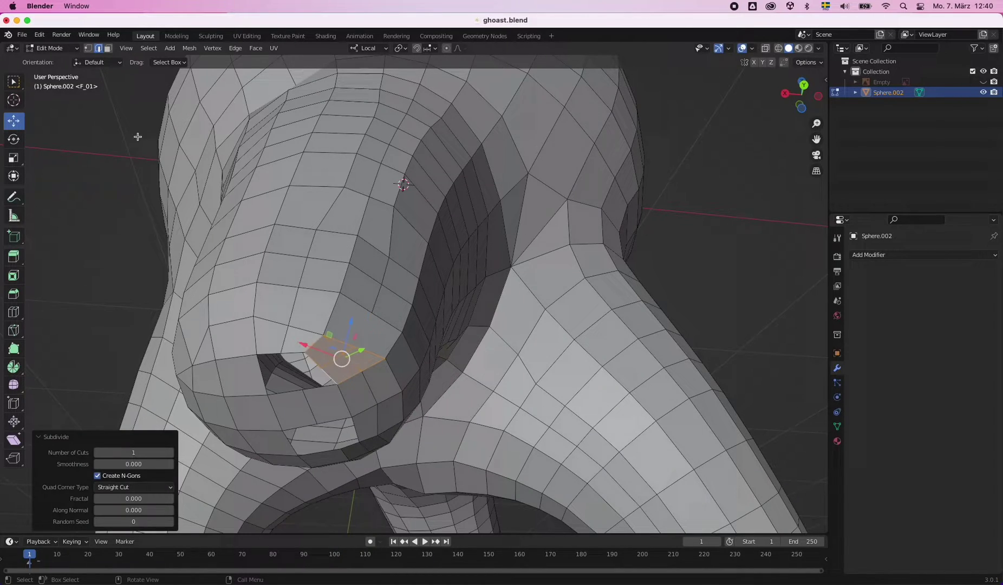
key(x)
click(346, 330)
key(1)
middle_drag(384, 412, 357, 407)
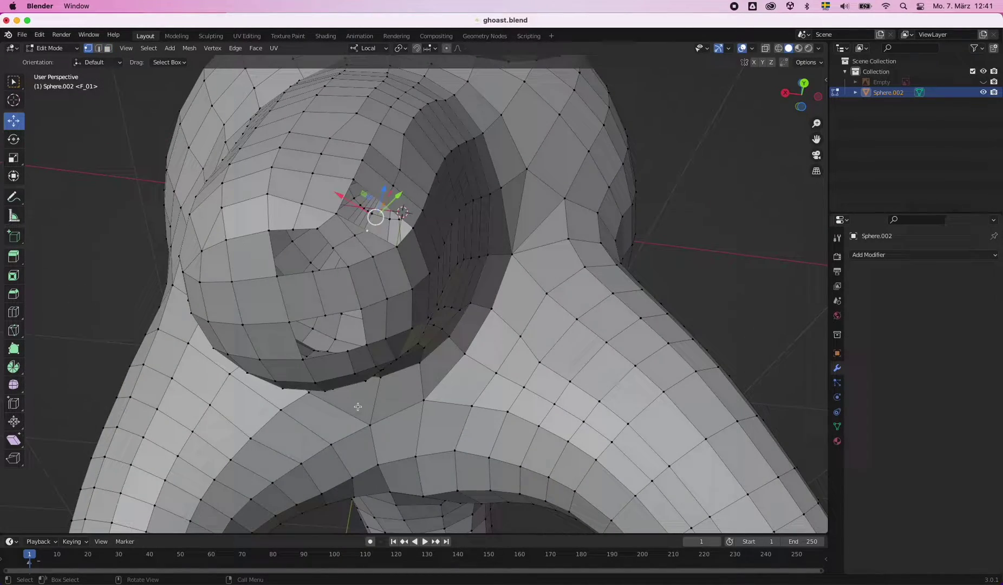
- Slide two socket-rim vertices along their edges with Shift+V
key(1)
mouse_move(345, 337)
middle_down()
mouse_move(354, 375)
mouse_move(402, 253)
mouse_move(411, 293)
mouse_move(396, 291)
mouse_move(362, 318)
middle_up()
key(shift+v)
click(403, 253)
click(394, 291)
key(shift+v)
click(418, 321)
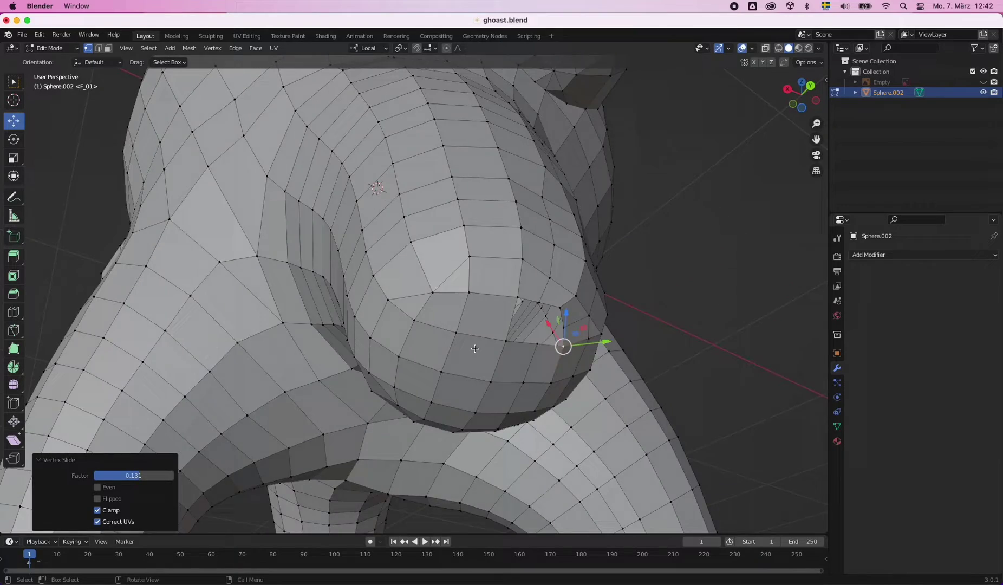
middle_drag(467, 345, 475, 349)
middle_drag(310, 297, 306, 300)
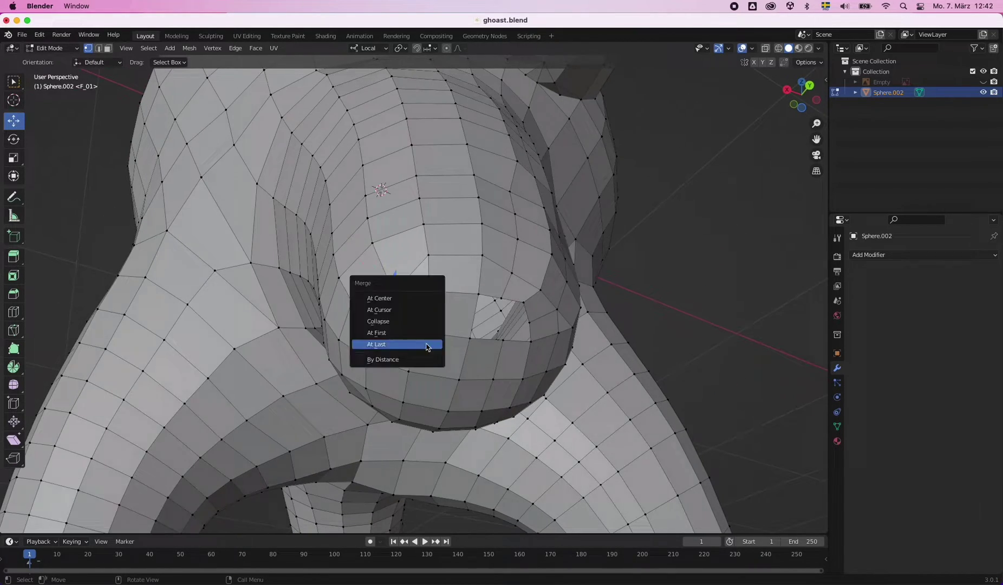
- Merge rim vertices at the last one and subdivide the socket edges
click(428, 344)
middle_drag(428, 344, 221, 164)
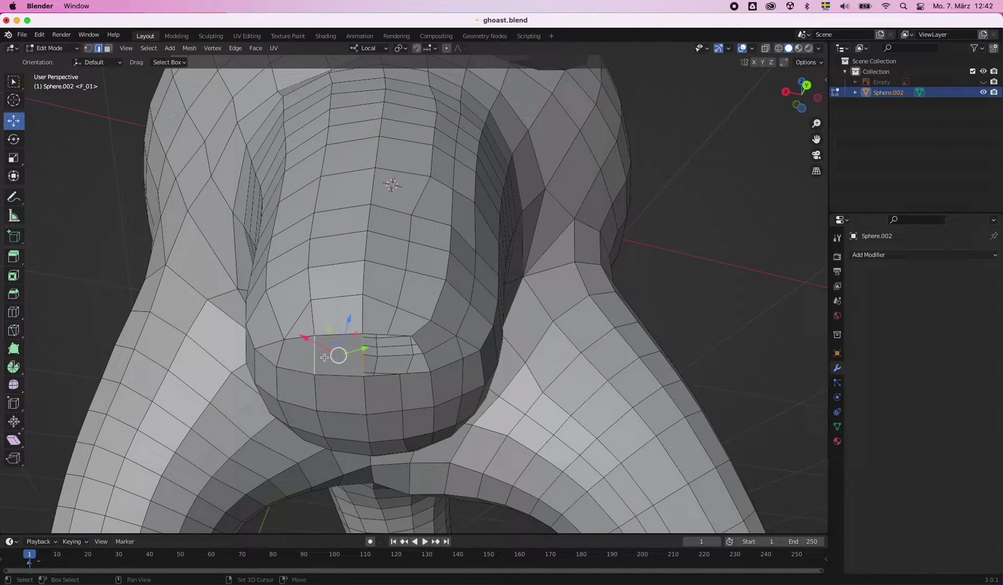
middle_drag(324, 358, 358, 260)
right_click(357, 260)
click(357, 270)
click(455, 393)
right_click(444, 268)
click(444, 276)
click(88, 49)
mouse_move(437, 390)
middle_down()
mouse_move(317, 236)
mouse_move(421, 282)
middle_up()
- Extrude the selected socket face inward in face select mode
key(3)
key(e)
key(x)
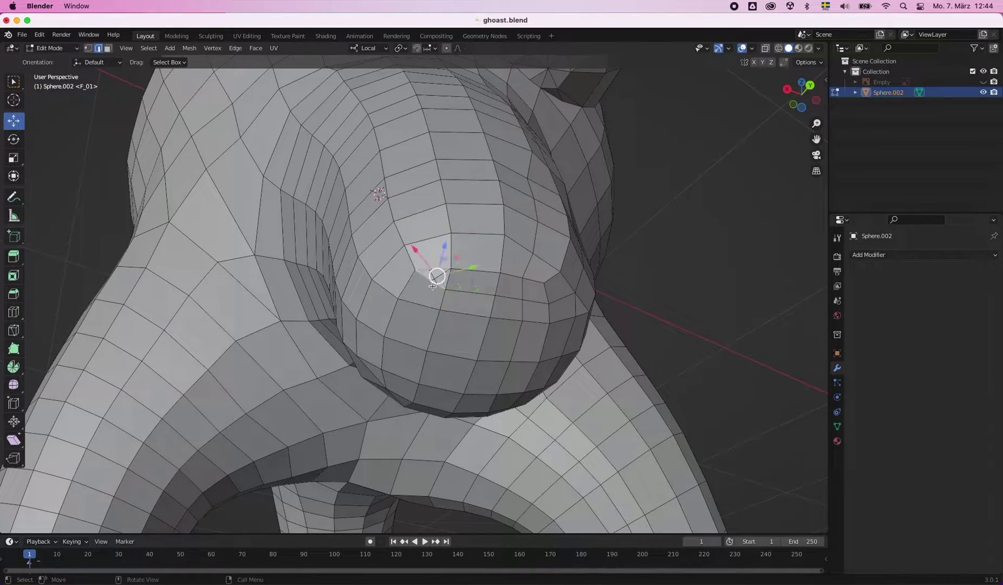
scroll(432, 286, down, 5)
scroll(432, 286, left, 5)
scroll(432, 286, up, 5)
scroll(432, 286, down, 5)
scroll(432, 286, up, 5)
- Slide another socket vertex and merge the vertices At Last
key(1)
key(shift+v)
click(401, 156)
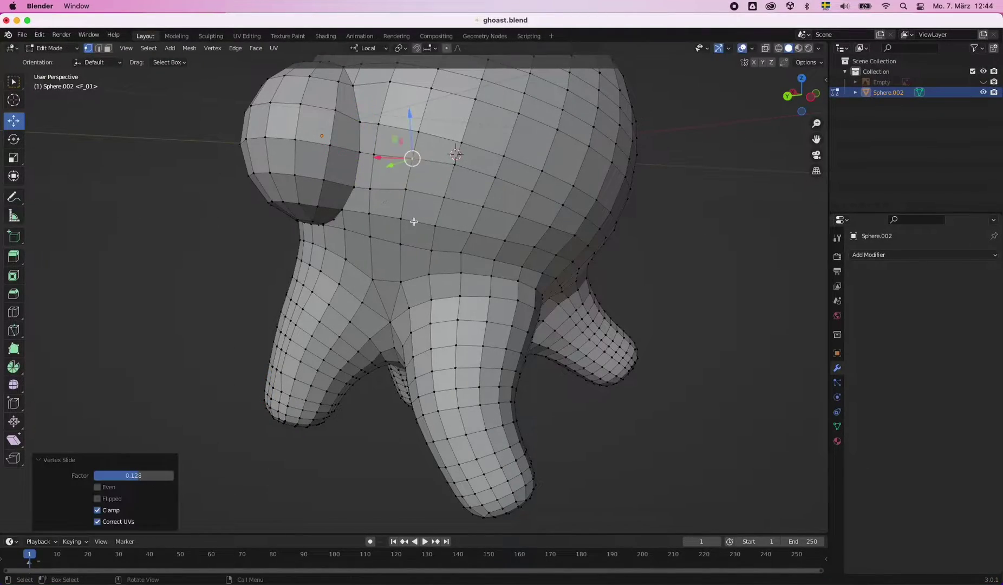
scroll(411, 189, down, 5)
scroll(412, 214, down, 5)
click(431, 114)
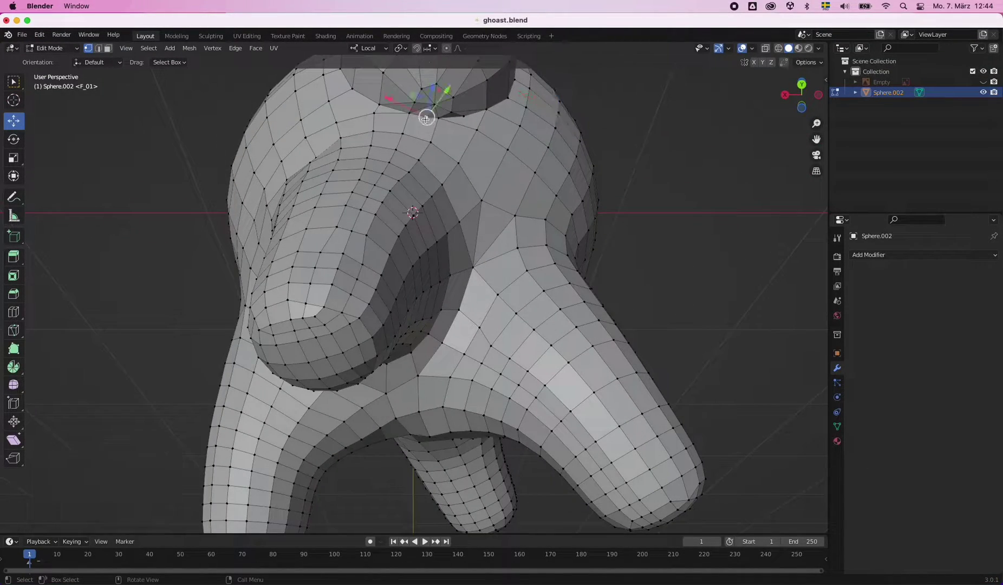
scroll(428, 114, left, 5)
key(m)
click(410, 113)
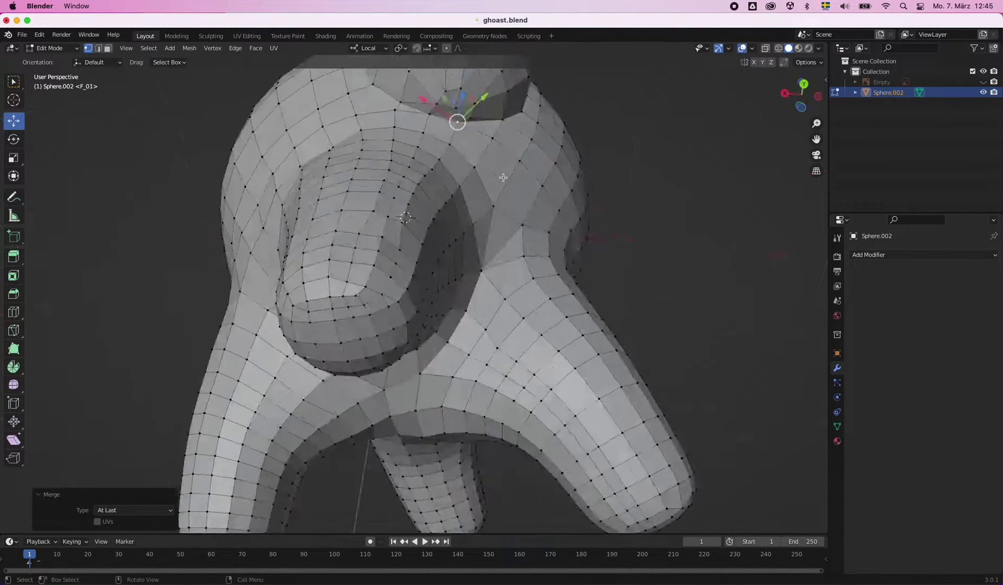
scroll(460, 152, left, 10)
scroll(503, 177, left, 8)
scroll(504, 177, left, 8)
- Save ghoast.blend and switch the ghost body into Sculpt Mode
key(super+s)
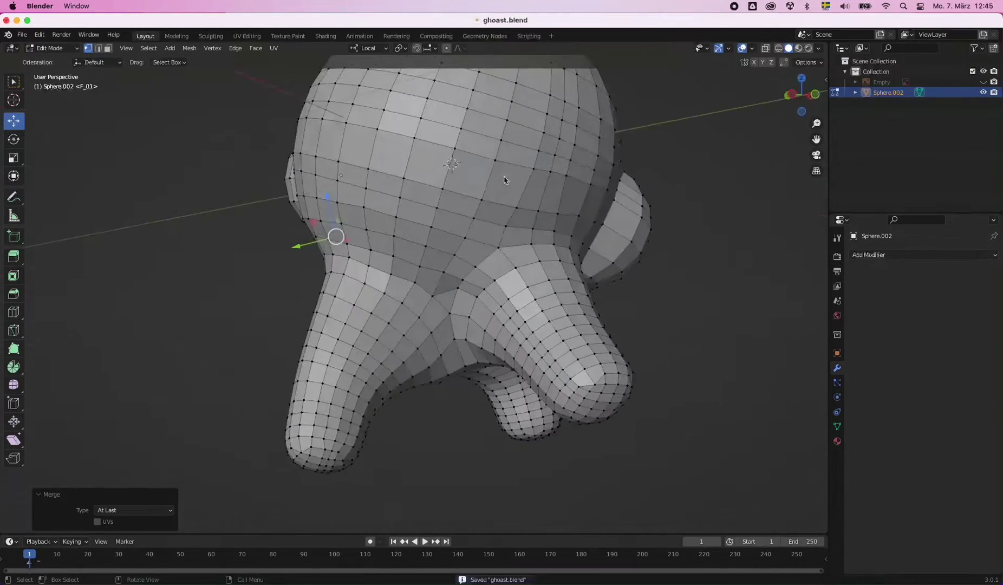
click(52, 47)
click(49, 85)
mouse_move(431, 376)
middle_down()
mouse_move(448, 397)
mouse_move(513, 292)
middle_up()
- Switch to the Blob brush, then back to Smooth, orbiting around the purple body
click(14, 209)
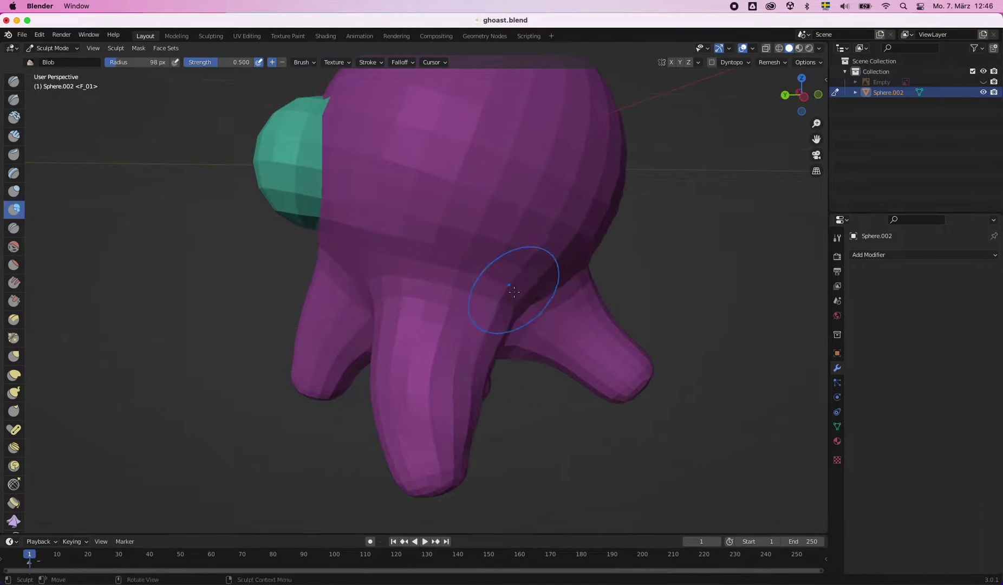
middle_drag(509, 570, 360, 383)
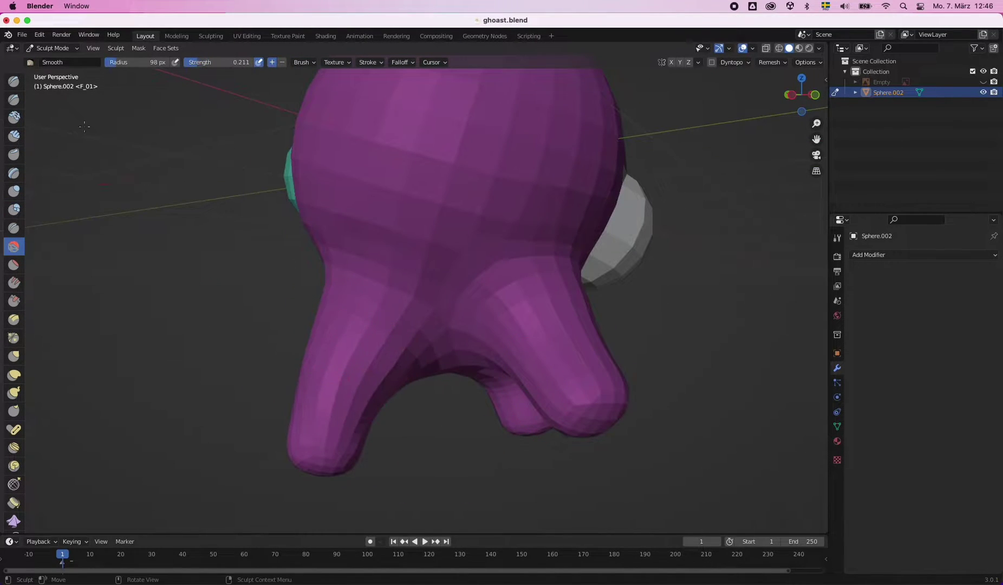
middle_drag(404, 301, 163, 274)
key(shift+s)
mouse_move(447, 359)
middle_down()
mouse_move(510, 459)
mouse_move(533, 411)
middle_up()
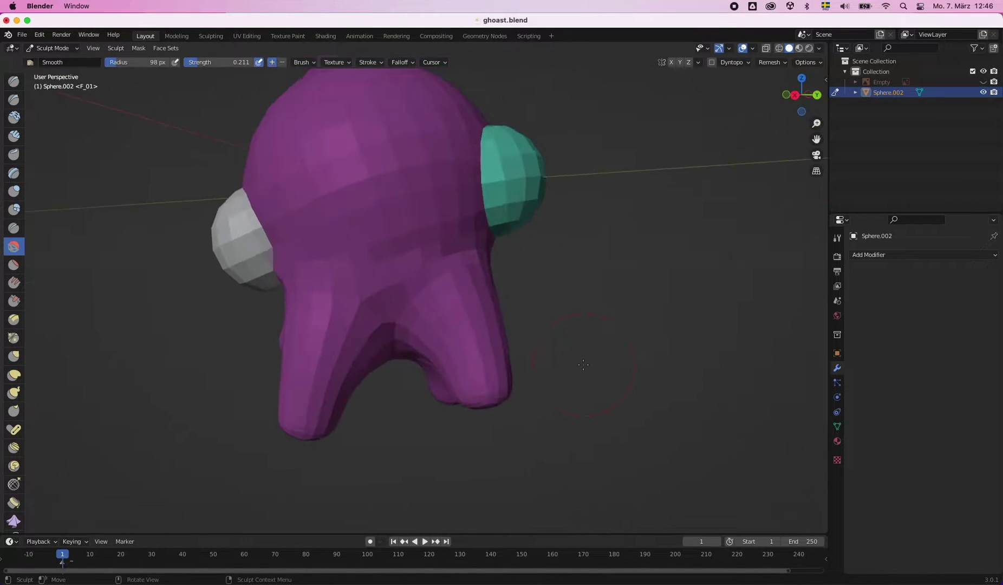
middle_drag(584, 364, 217, 217)
- Return the body from Sculpt Mode to Object Mode
click(22, 34)
click(52, 47)
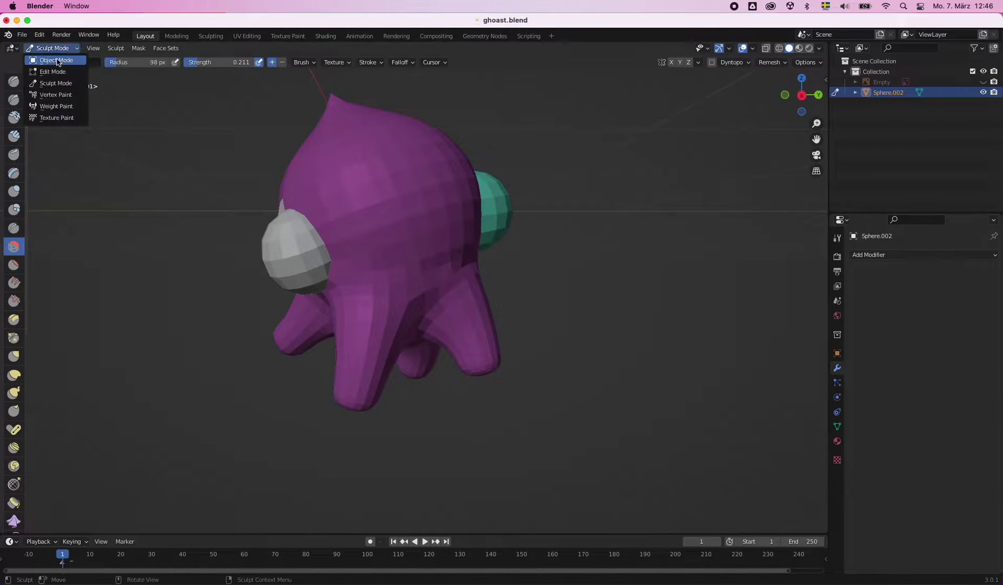
click(136, 48)
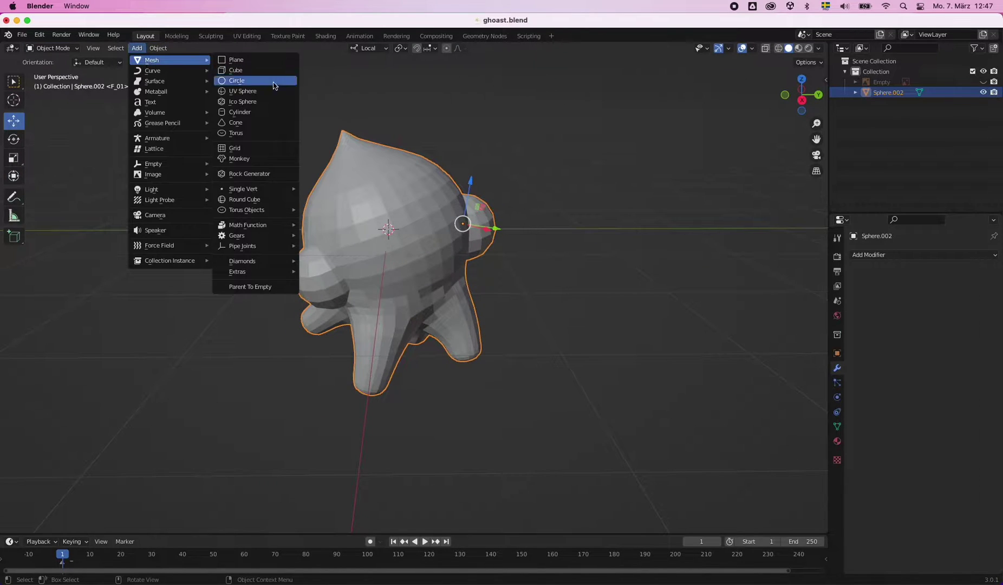
- Add an icosphere, shrink it, move it above the head and stretch it along Z
click(242, 102)
key(s)
key(g)
key(s)
key(z)
click(428, 115)
- Tilt the icosphere -12.8° about X in right view and check it against the reference
key(KP_3)
key(r)
key(x)
click(433, 159)
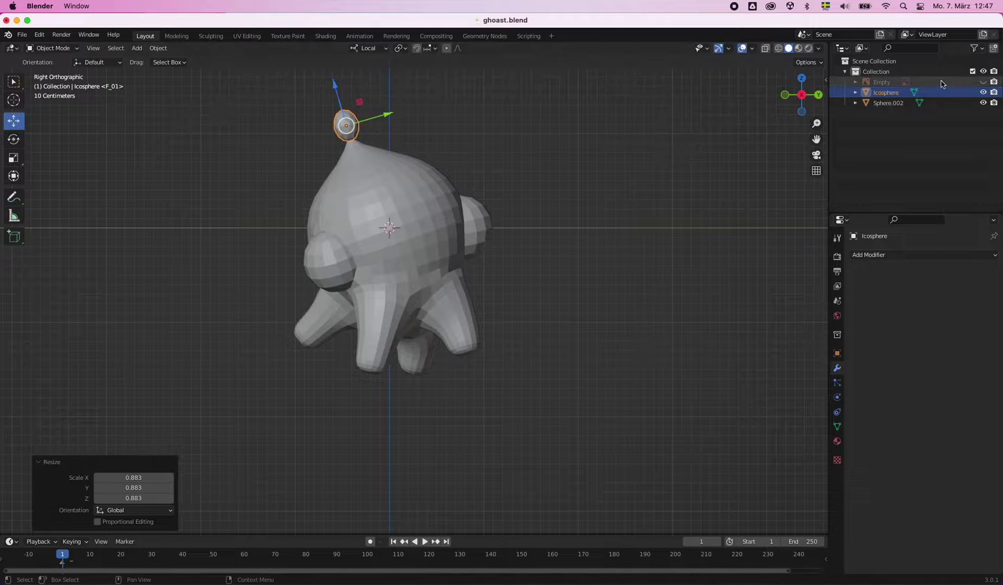
click(983, 81)
right_click(334, 91)
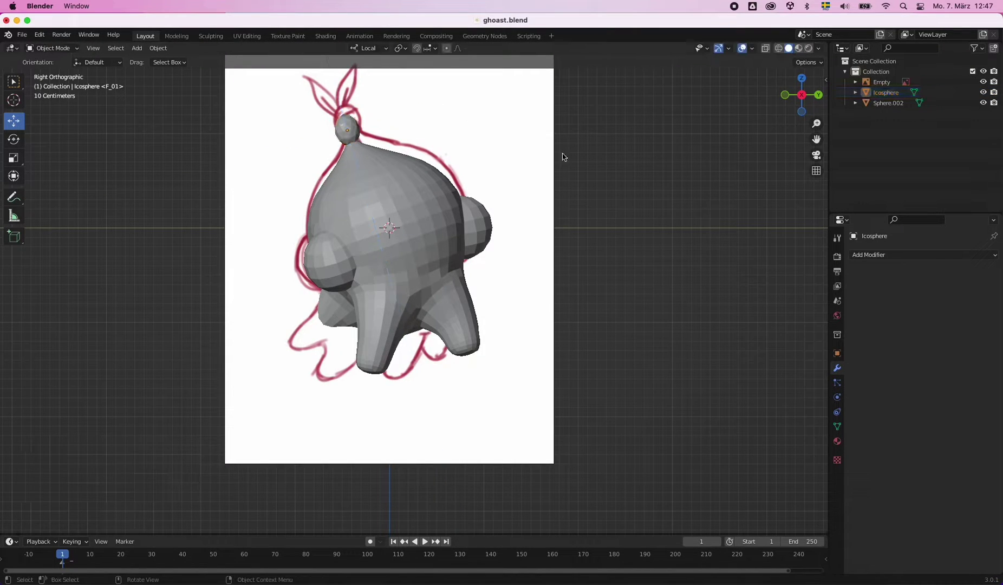
click(982, 82)
scroll(555, 179, up, 5)
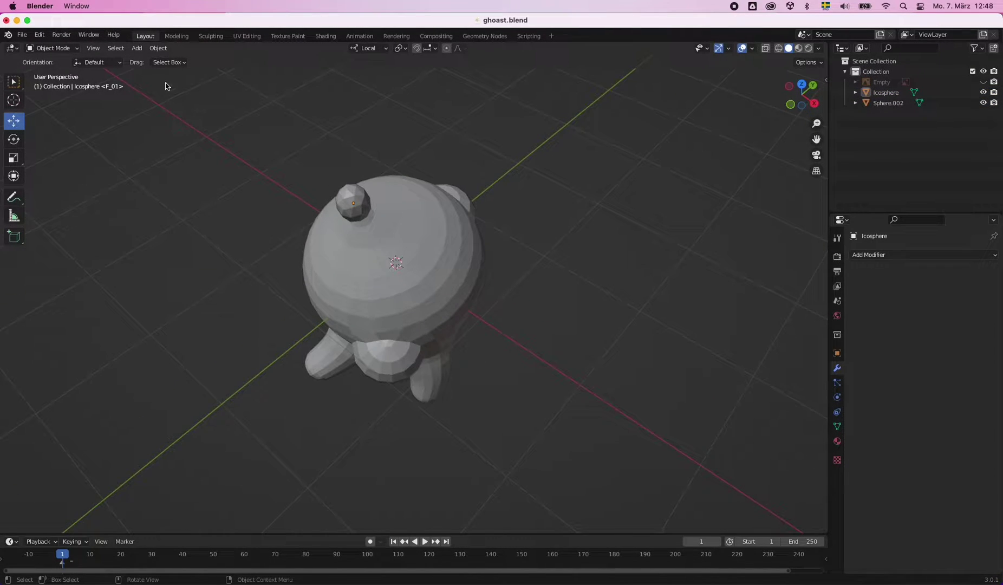
- Add a UV sphere as an ear, un-subdivide it and raise it above the head
key(shift+a)
click(244, 91)
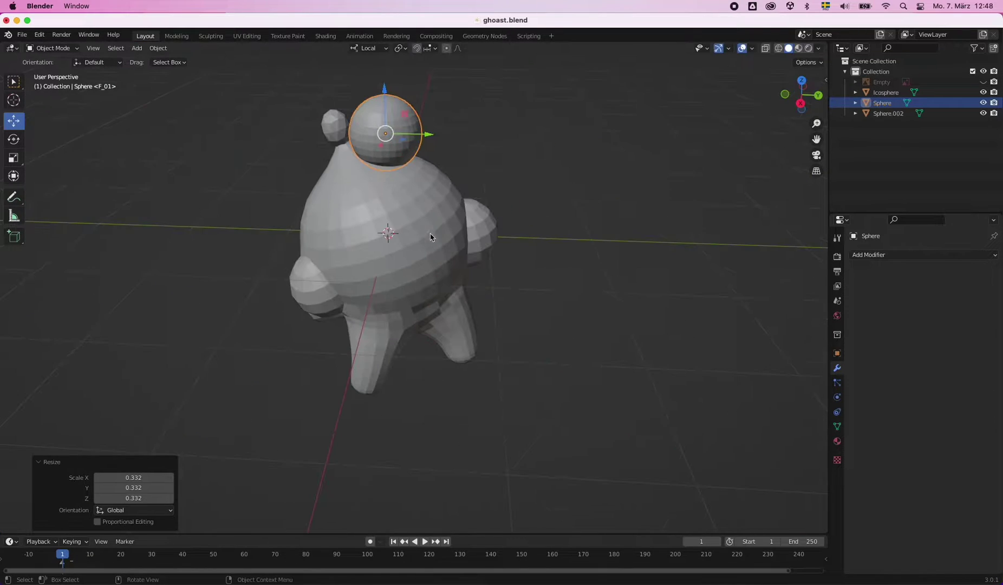
key(Tab)
click(169, 48)
click(253, 127)
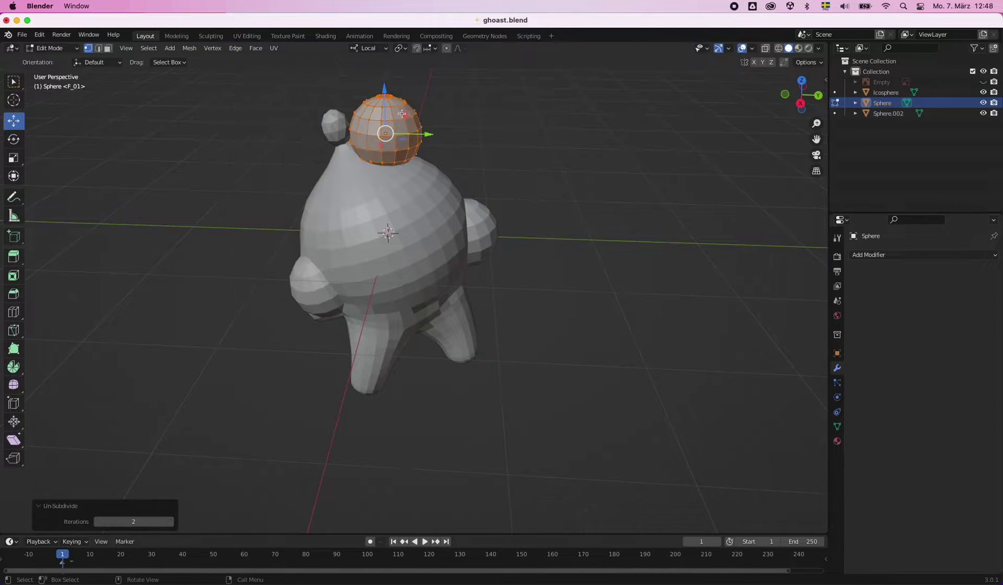
middle_drag(401, 112, 444, 162)
click(801, 96)
scroll(448, 144, down, 3)
drag(385, 130, 385, 108)
mouse_move(412, 108)
middle_down()
mouse_move(384, 87)
mouse_move(488, 148)
mouse_move(420, 129)
middle_up()
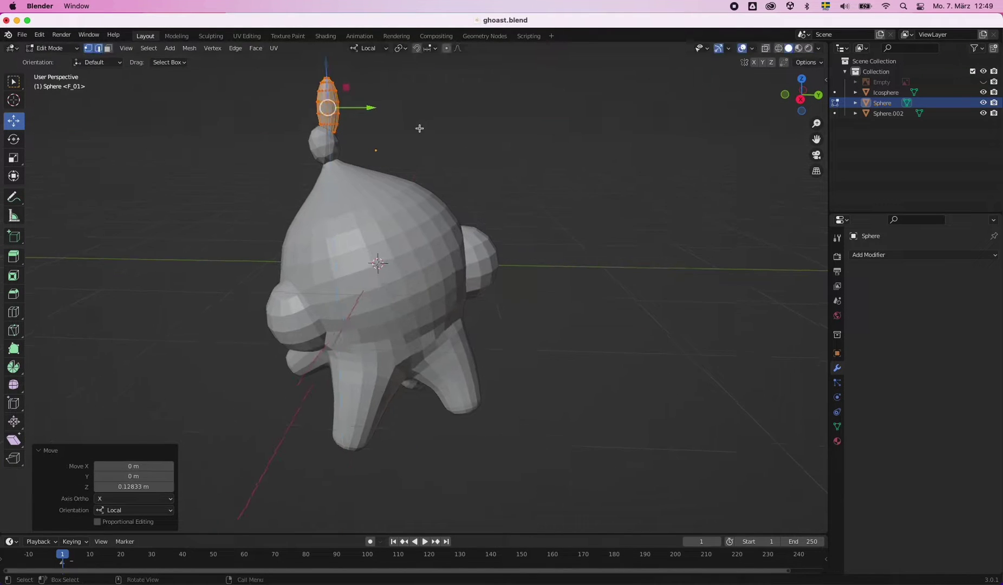
- Duplicate the ear, move the copy along Y and stretch it along Z
click(559, 155)
mouse_move(560, 155)
middle_down()
mouse_move(414, 112)
mouse_move(433, 165)
middle_up()
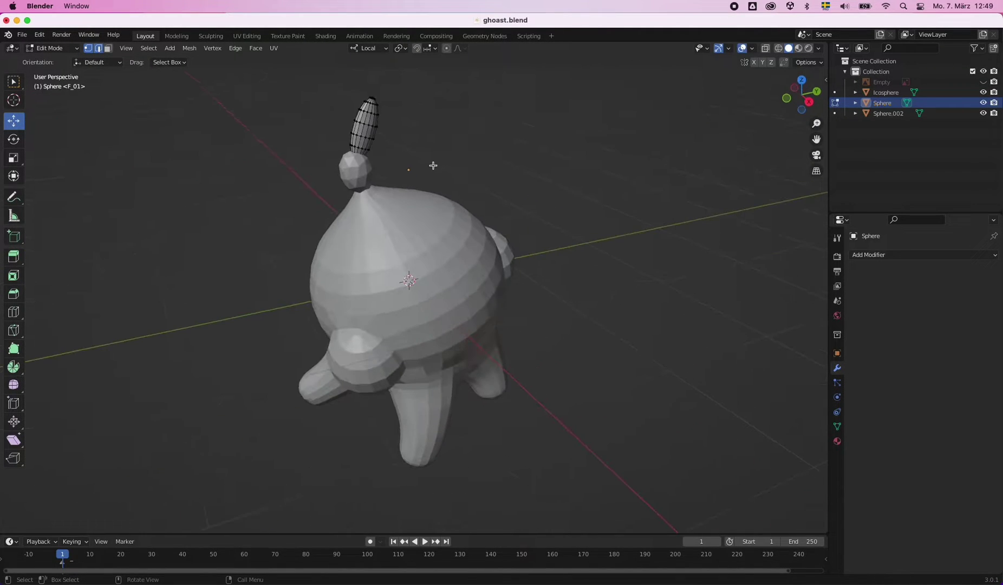
click(364, 124)
middle_drag(364, 124, 379, 108)
key(shift+d)
drag(392, 119, 352, 122)
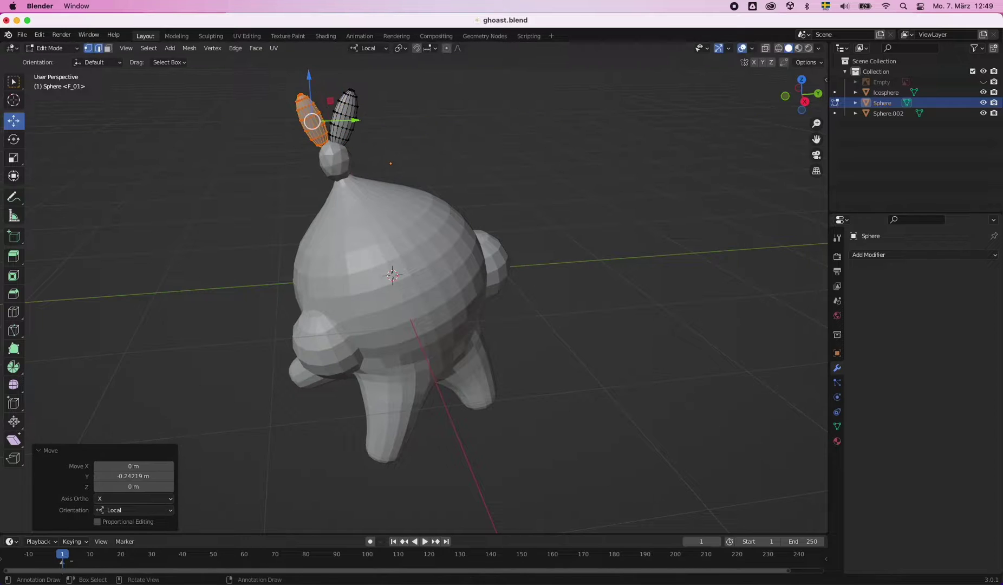
key(g)
key(y)
click(416, 168)
key(s)
key(z)
key(z)
click(312, 88)
mouse_move(312, 87)
middle_down()
mouse_move(379, 108)
mouse_move(393, 139)
mouse_move(600, 233)
mouse_move(526, 197)
middle_up()
- Tilt the ear copy outward, then rotate the ear object around its Y axis
key(r)
click(599, 220)
click(51, 48)
middle_drag(437, 152, 571, 161)
key(r)
key(y)
click(510, 206)
middle_drag(510, 206, 496, 196)
- Use world axes, shift the ear along X and compare it with the reference sketch
click(369, 48)
click(368, 66)
mouse_move(604, 183)
middle_down()
mouse_move(506, 184)
mouse_move(481, 270)
mouse_move(583, 201)
mouse_move(528, 188)
mouse_move(553, 168)
middle_up()
key(g)
key(x)
click(482, 270)
click(982, 82)
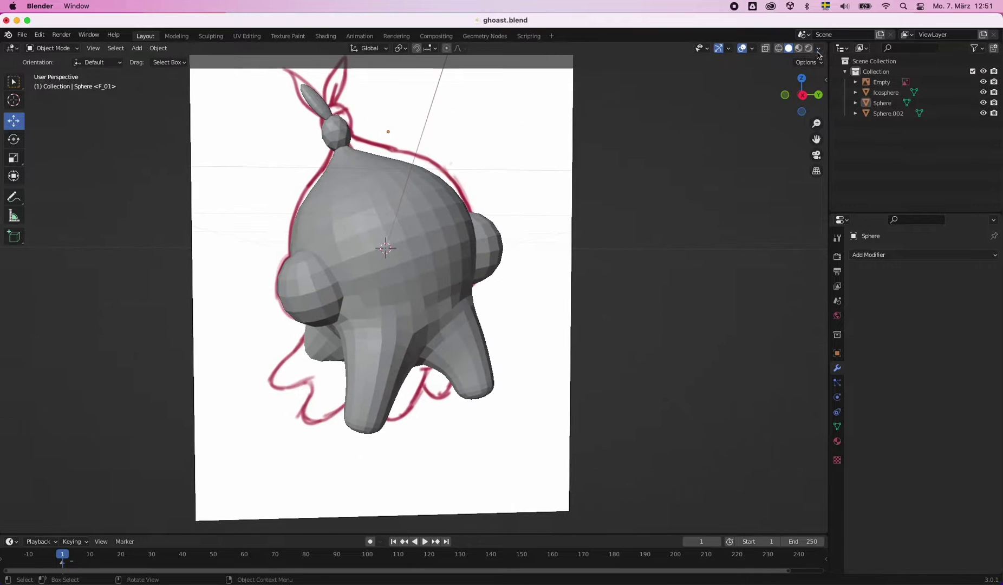
click(779, 48)
click(983, 81)
click(136, 49)
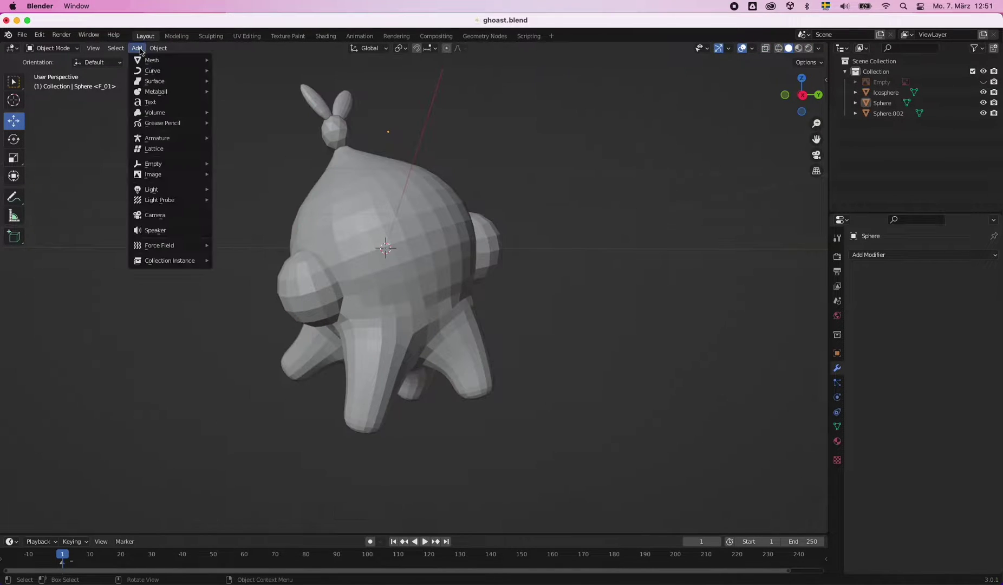
- Add a UV sphere and stretch its top and bottom halves apart into a capsule
click(234, 95)
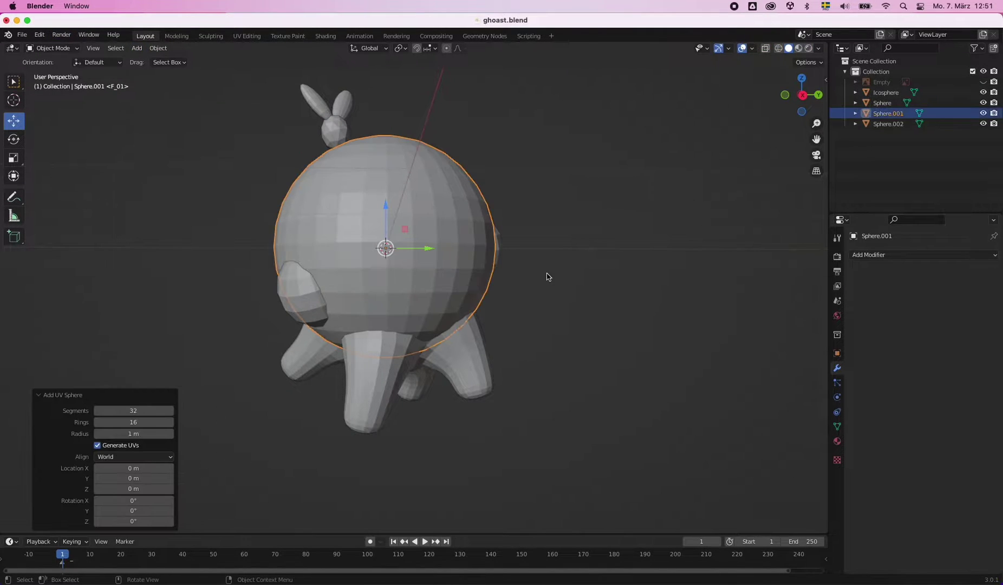
key(Tab)
key(shift+z)
drag(303, 113, 487, 255)
drag(385, 206, 385, 163)
drag(314, 266, 487, 395)
drag(401, 272, 401, 320)
key(a)
key(shift+z)
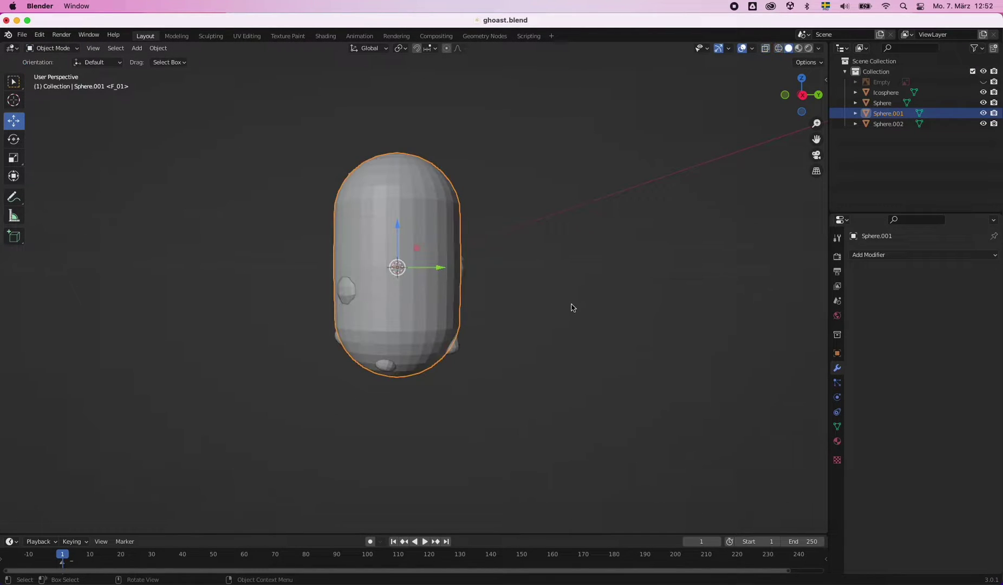
key(Tab)
- Shrink the capsule and slide it along X toward the sprout's body
key(g)
key(x)
key(s)
mouse_move(571, 307)
middle_down()
mouse_move(613, 354)
mouse_move(541, 303)
middle_up()
click(566, 313)
key(g)
key(x)
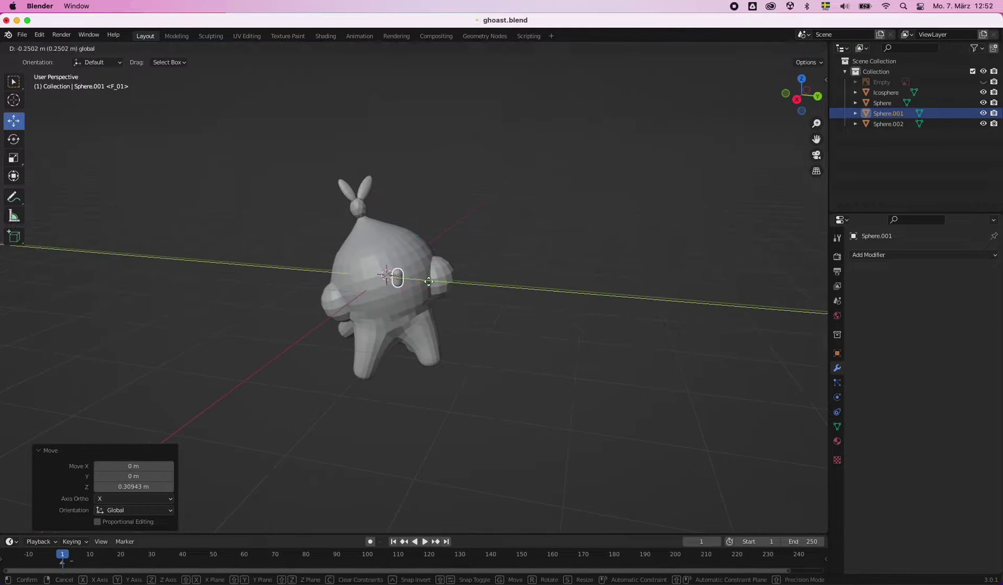
click(398, 284)
- Scale the capsule to about 0.6 and move it along X onto the face
scroll(398, 284, up, 4)
scroll(731, 333, up, 3)
key(s)
click(682, 314)
middle_drag(682, 314, 630, 277)
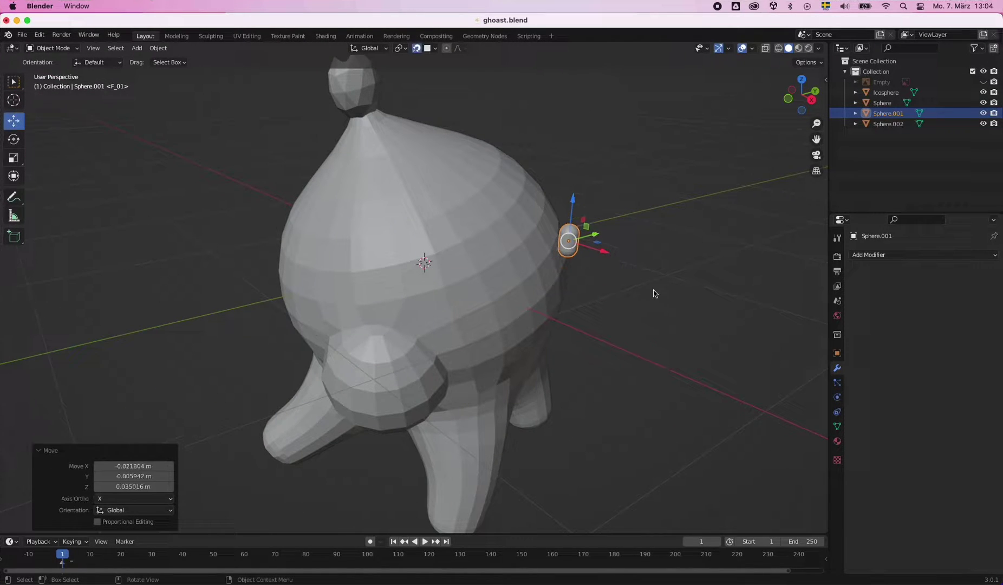
key(g)
key(x)
mouse_move(629, 250)
middle_down()
mouse_move(635, 326)
mouse_move(662, 338)
mouse_move(491, 252)
middle_up()
click(662, 338)
click(460, 269)
middle_drag(460, 269, 523, 305)
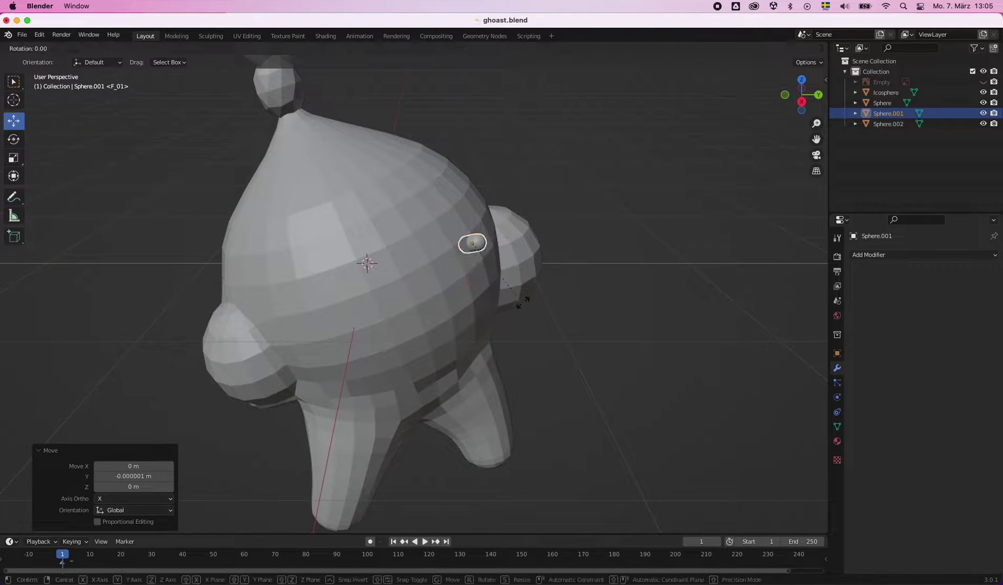
- Rotate the eye capsule upright, adjust its tilt, and raise it slightly on the face
key(x)
key(x)
click(522, 302)
mouse_move(522, 302)
middle_down()
mouse_move(582, 320)
mouse_move(533, 421)
mouse_move(431, 234)
mouse_move(455, 242)
middle_up()
click(451, 232)
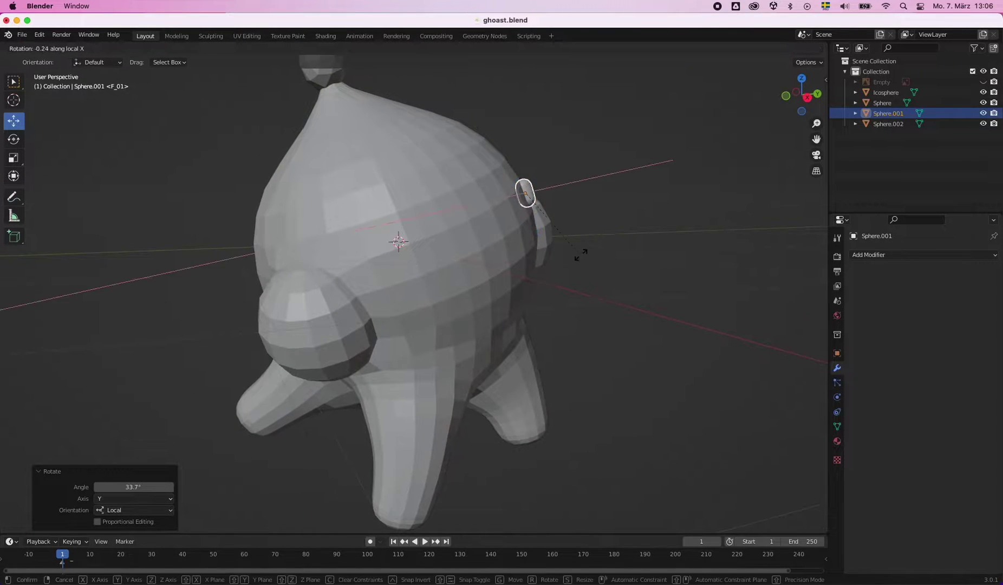
click(580, 256)
middle_drag(580, 256, 473, 257)
click(389, 262)
middle_drag(389, 262, 436, 9)
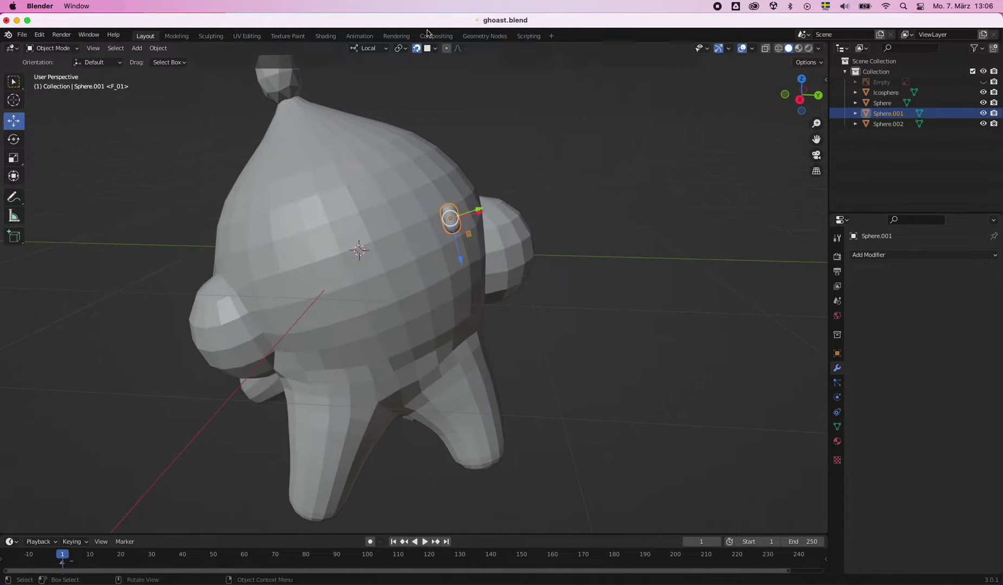
drag(479, 218, 477, 225)
middle_drag(476, 224, 449, 287)
click(484, 278)
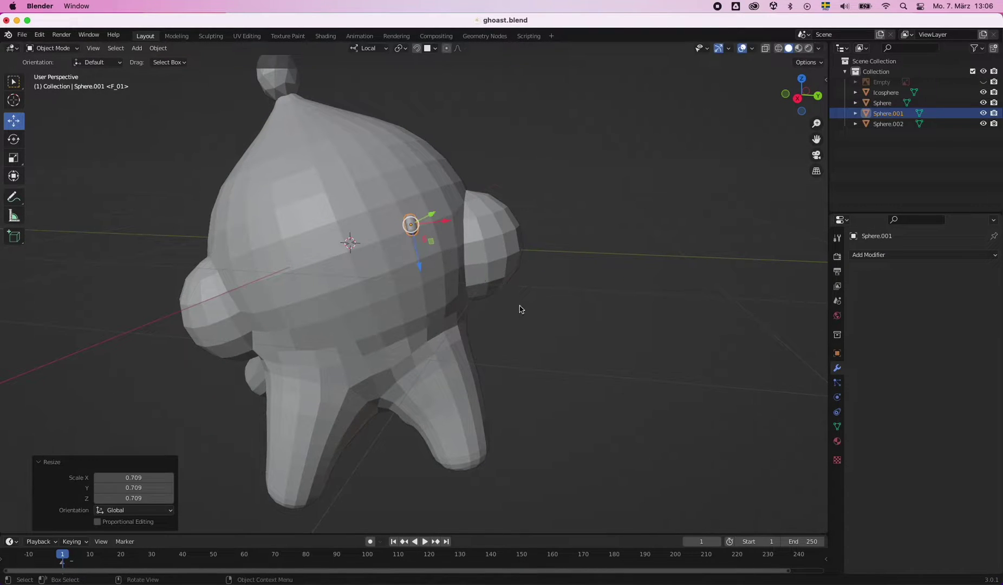
- Duplicate the eye to the other side and reposition the first eye
key(shift+d)
click(342, 280)
middle_drag(342, 279, 656, 185)
mouse_move(590, 201)
middle_down()
mouse_move(309, 291)
mouse_move(480, 279)
mouse_move(423, 216)
mouse_move(303, 236)
mouse_move(466, 254)
mouse_move(622, 301)
middle_up()
click(480, 279)
key(g)
click(513, 266)
- Move the second eye, Sphere.003, along Y into place beside the first
click(303, 236)
key(g)
key(y)
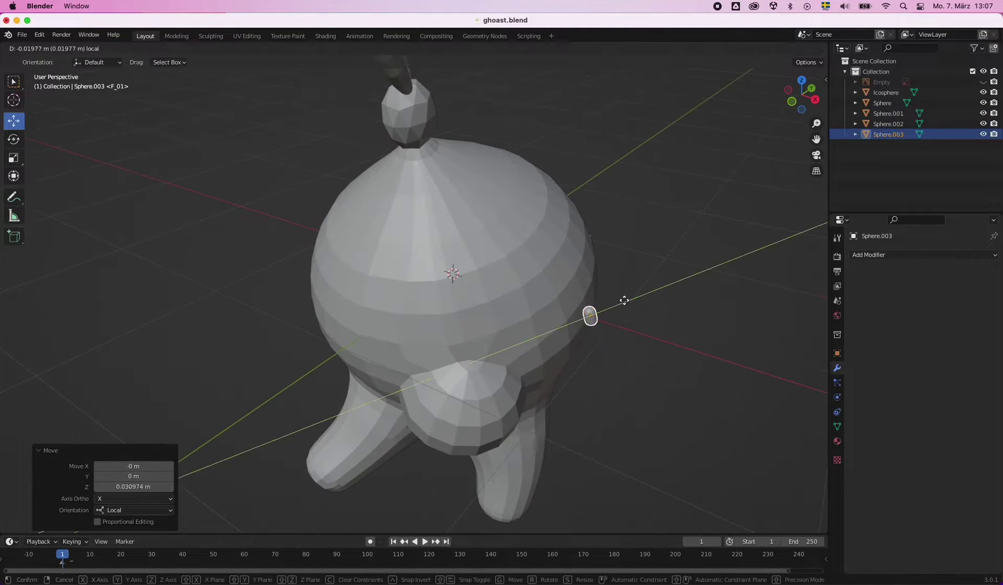
click(563, 288)
middle_drag(563, 287, 672, 339)
click(672, 335)
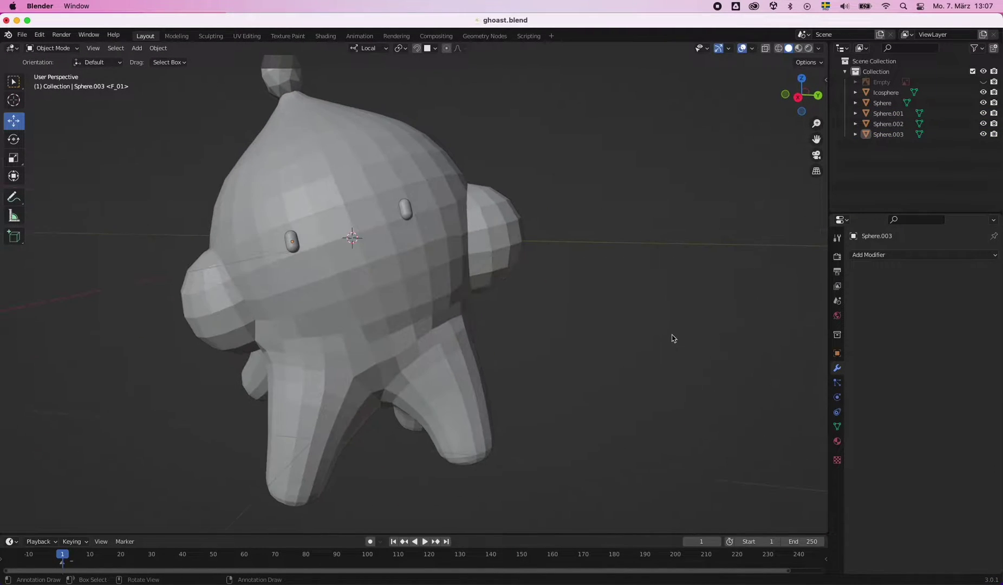
- Extrude the mouth shape in right side view and resize its skin thickness
click(576, 276)
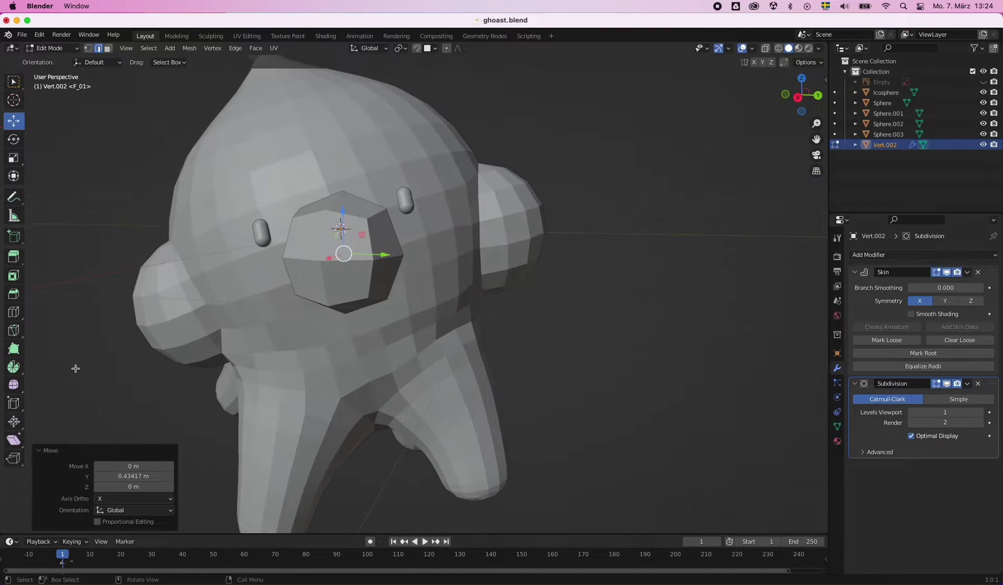
key(KP_3)
key(e)
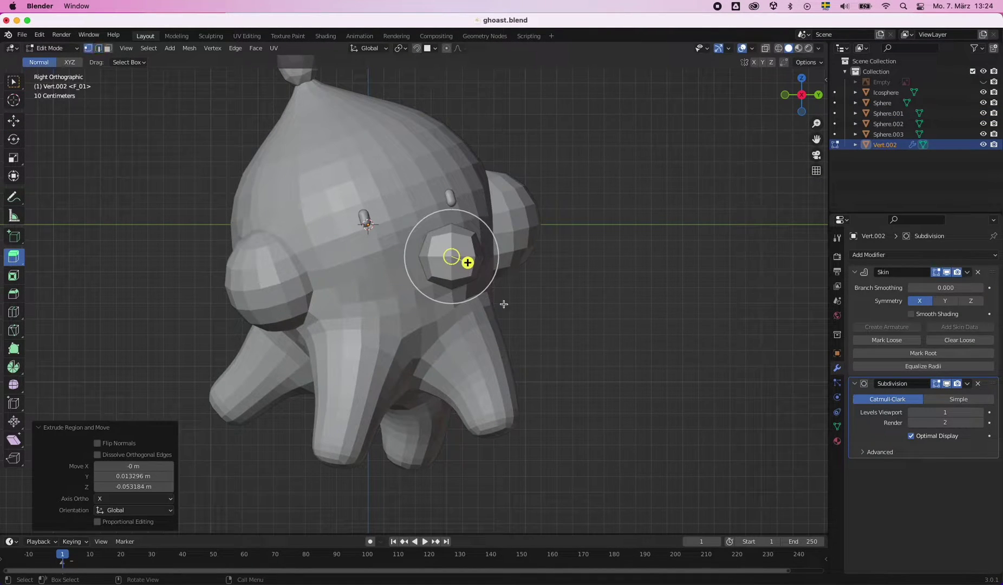
click(590, 264)
click(452, 256)
key(ctrl+a)
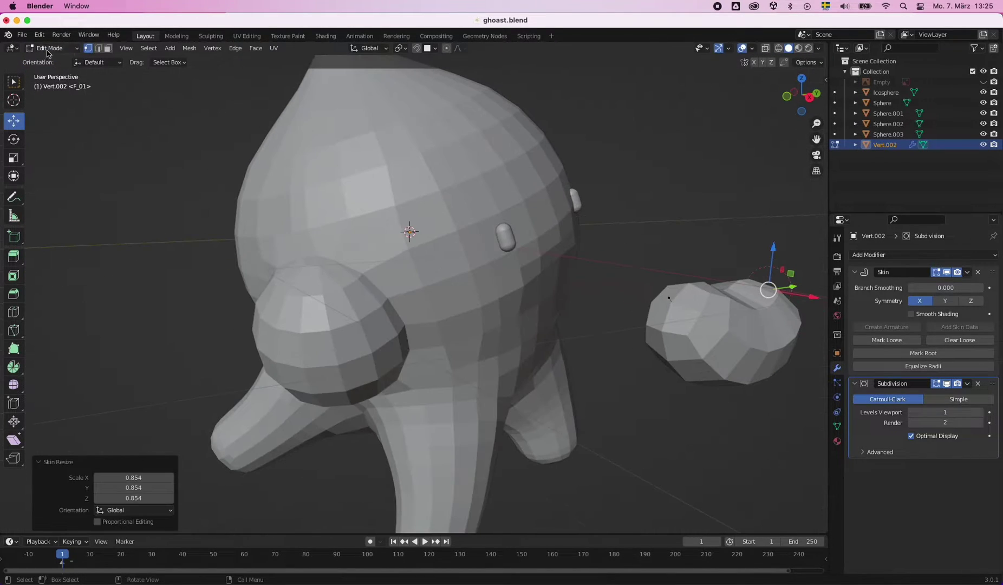
drag(428, 235, 450, 238)
middle_drag(450, 238, 456, 345)
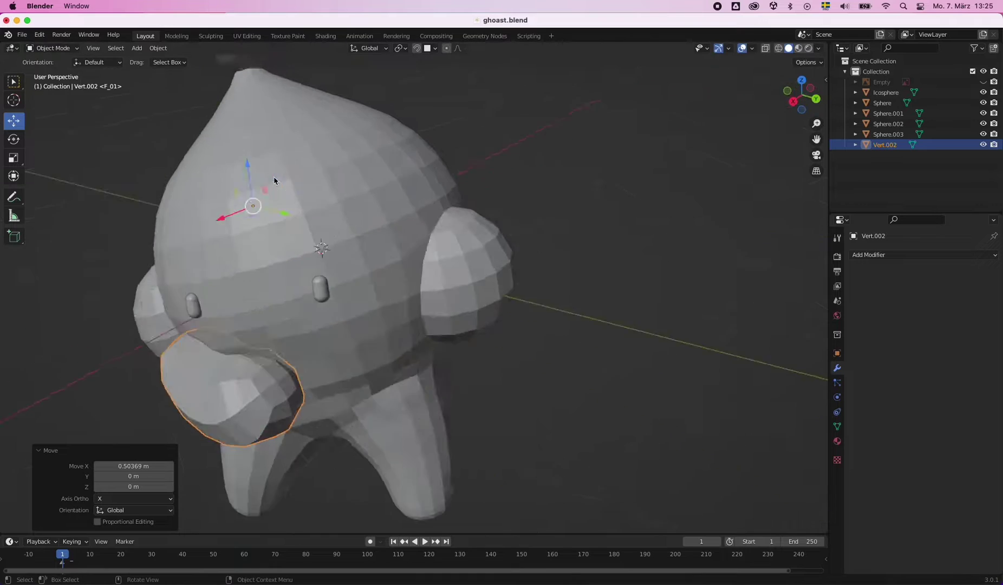
- Move the mouth lump along X, set its origin, and rotate it about Z
key(g)
key(x)
click(270, 381)
click(158, 49)
click(293, 79)
middle_drag(464, 406, 407, 454)
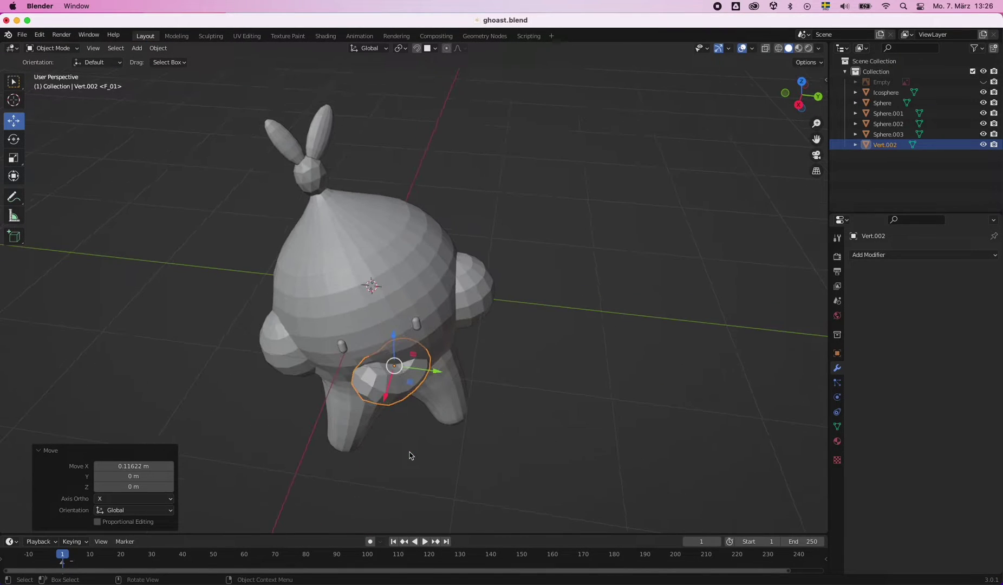
key(r)
key(z)
click(381, 456)
- Place the mouth below the eyes, turning it 10.2° about Z and scaling it down
key(g)
click(403, 343)
middle_drag(403, 343, 571, 369)
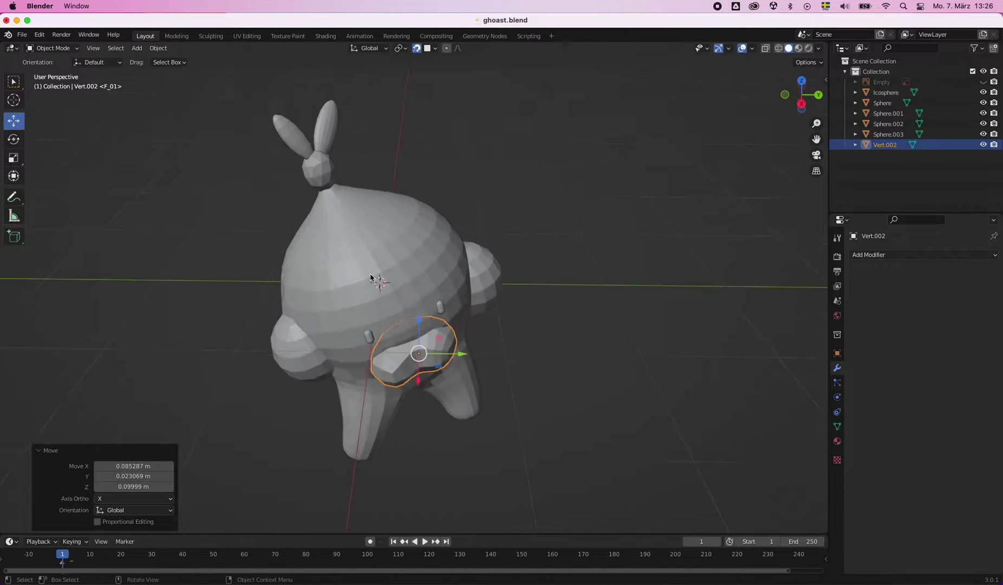
key(r)
key(y)
key(z)
click(530, 394)
mouse_move(531, 395)
middle_down()
mouse_move(512, 289)
mouse_move(470, 336)
mouse_move(505, 354)
middle_up()
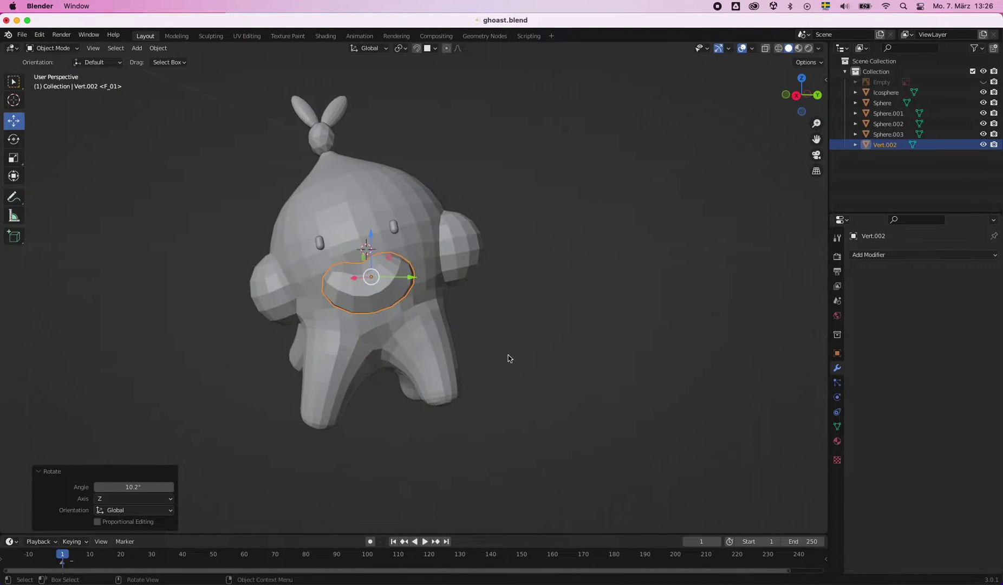
key(s)
click(370, 233)
click(450, 306)
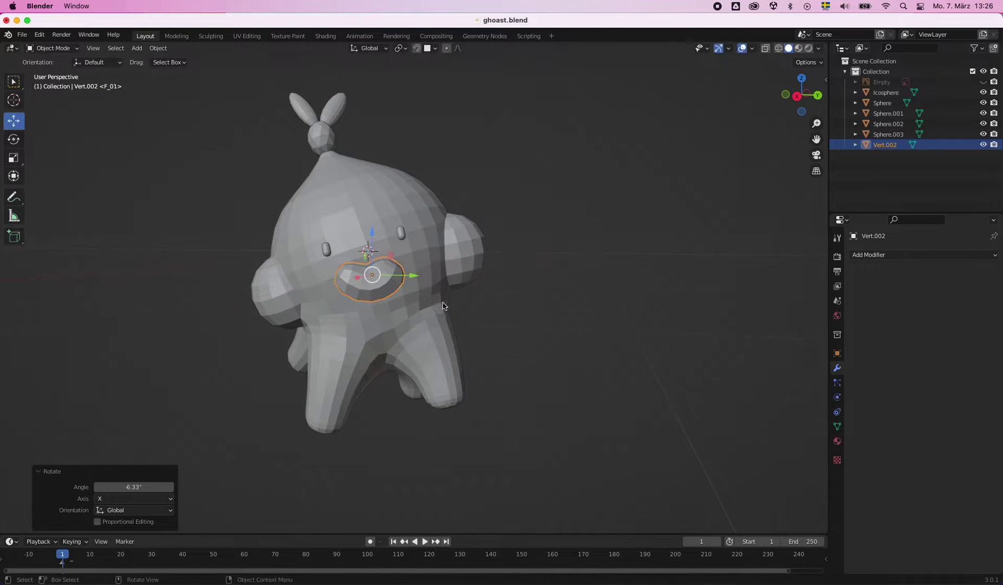
click(605, 359)
- Try rescaling the mouth three times, undoing each attempt
middle_drag(605, 359, 487, 303)
click(379, 268)
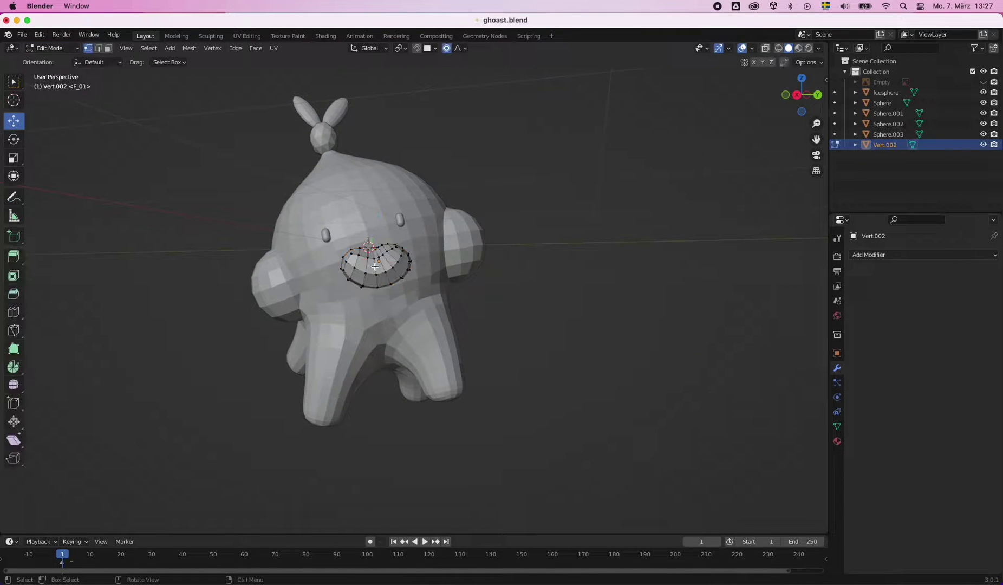
click(428, 347)
key(ctrl+z)
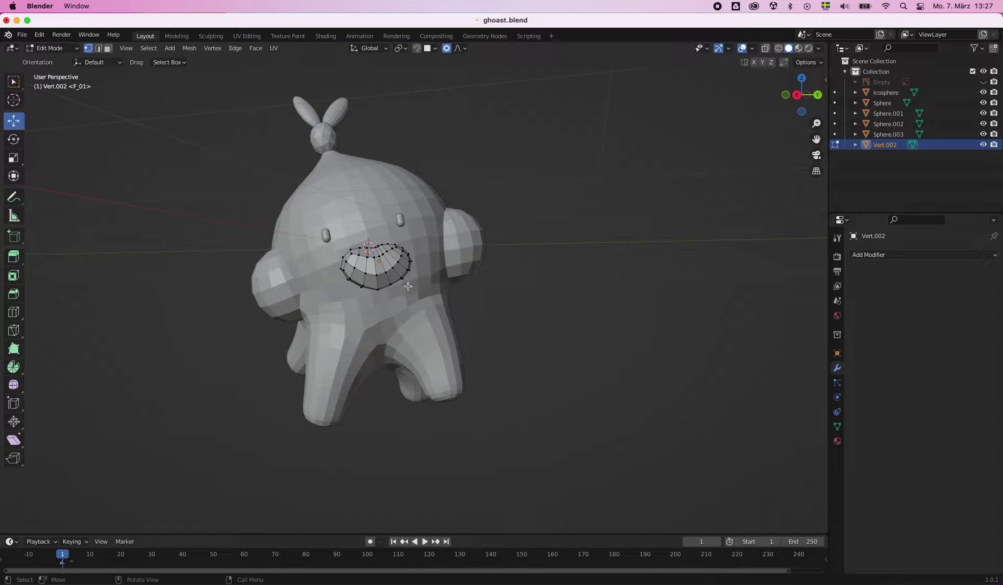
click(490, 335)
key(ctrl+z)
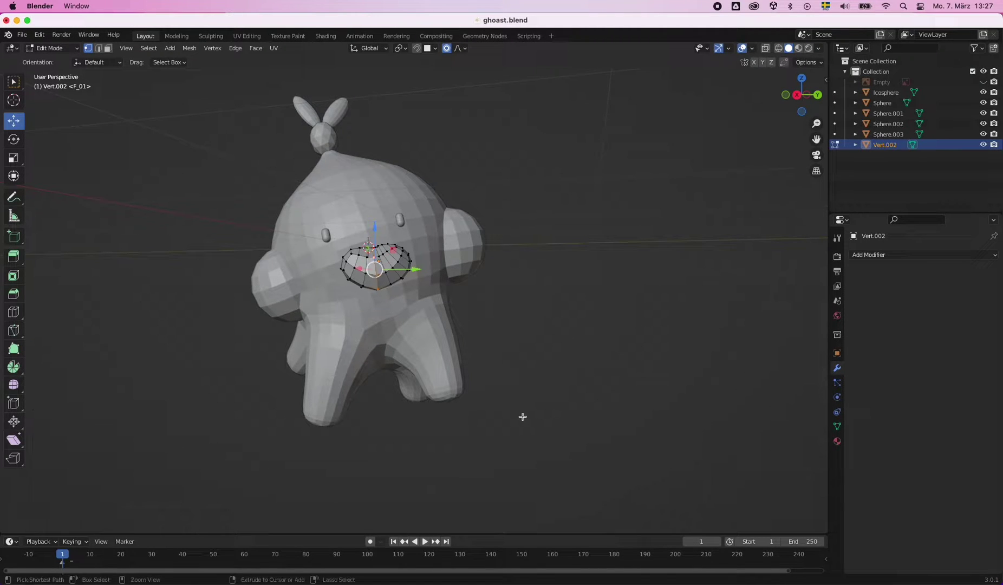
click(415, 351)
key(ctrl+z)
- Give the body Sphere.002 a Boolean modifier and start picking its cutter object
middle_drag(534, 390, 46, 52)
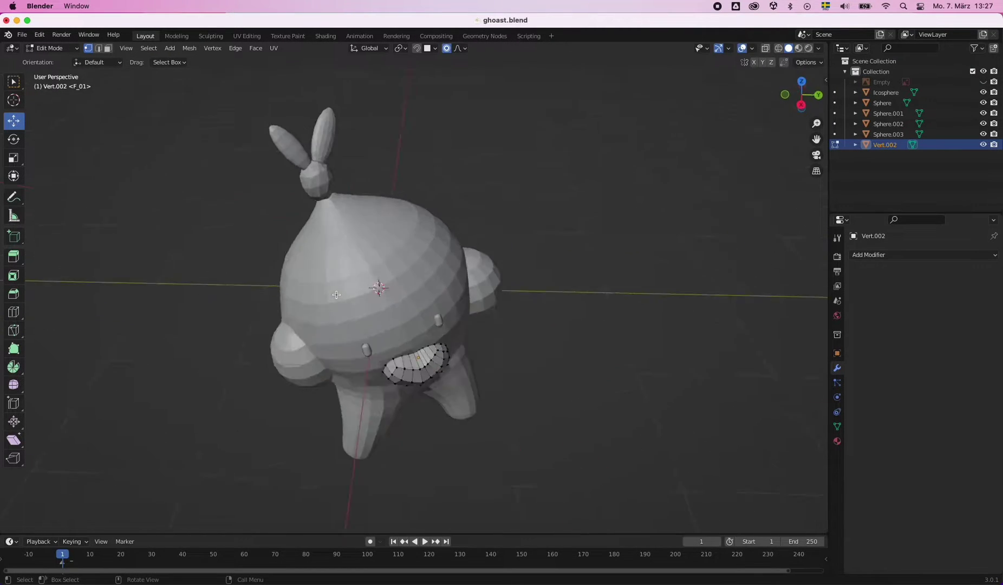
middle_drag(802, 299, 866, 271)
click(923, 255)
click(728, 320)
click(977, 313)
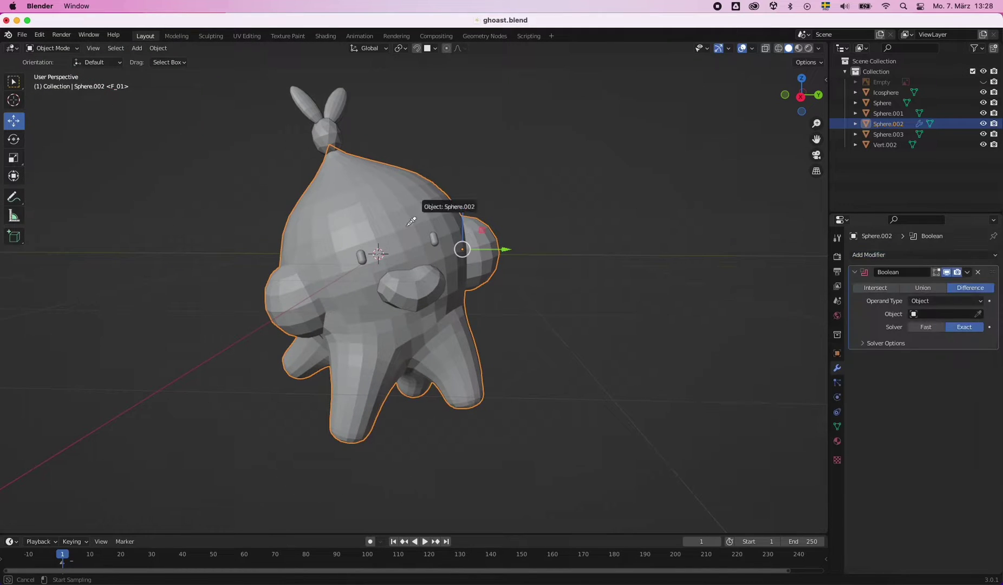
- Set Vert.002 as the Boolean cutter and preview the mouth hole by hiding objects
click(425, 275)
click(511, 262)
key(h)
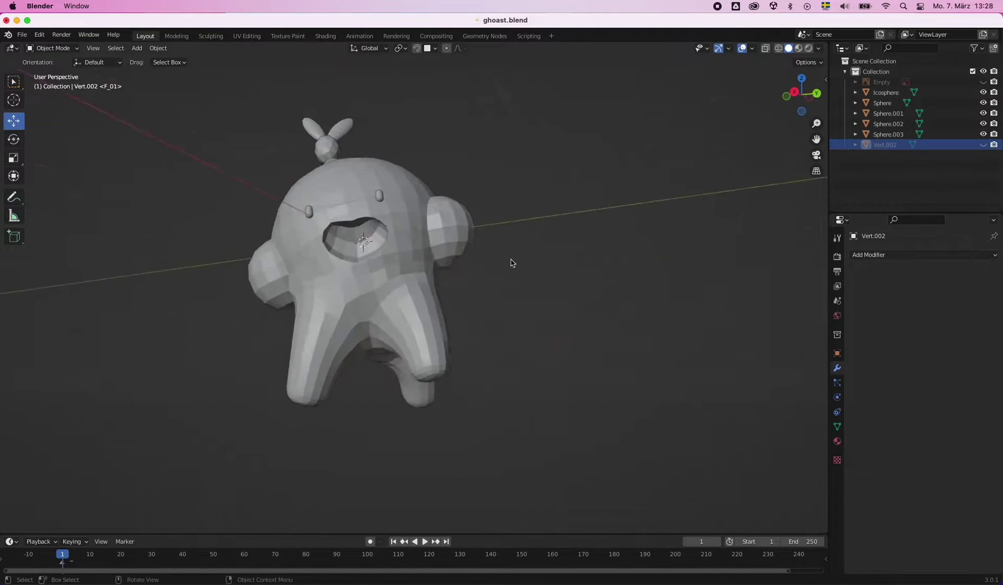
scroll(512, 263, up, 3)
key(alt+h)
click(512, 263)
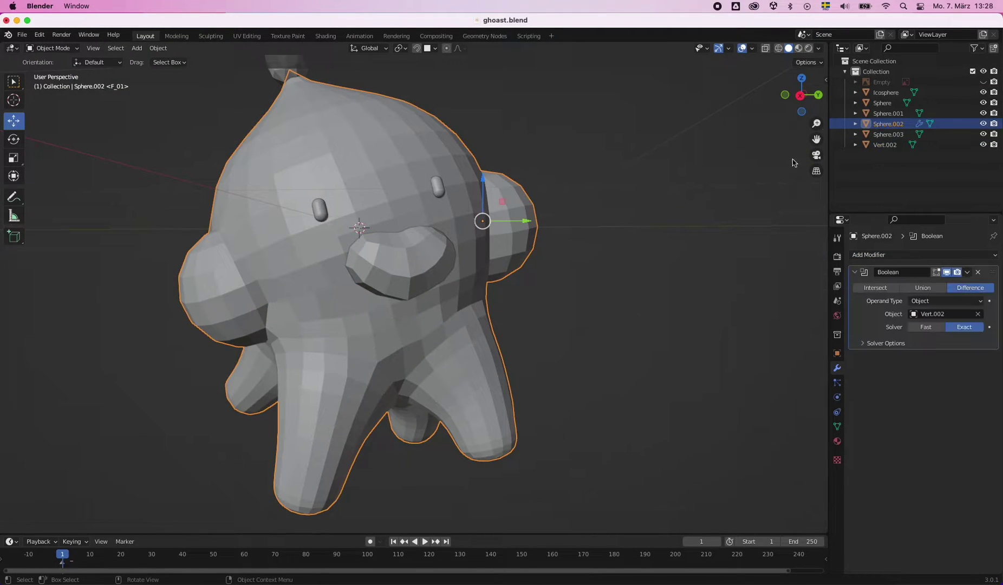
key(h)
key(alt+h)
- Duplicate the body in place as a hidden backup, Sphere.004
key(shift+d)
key(Escape)
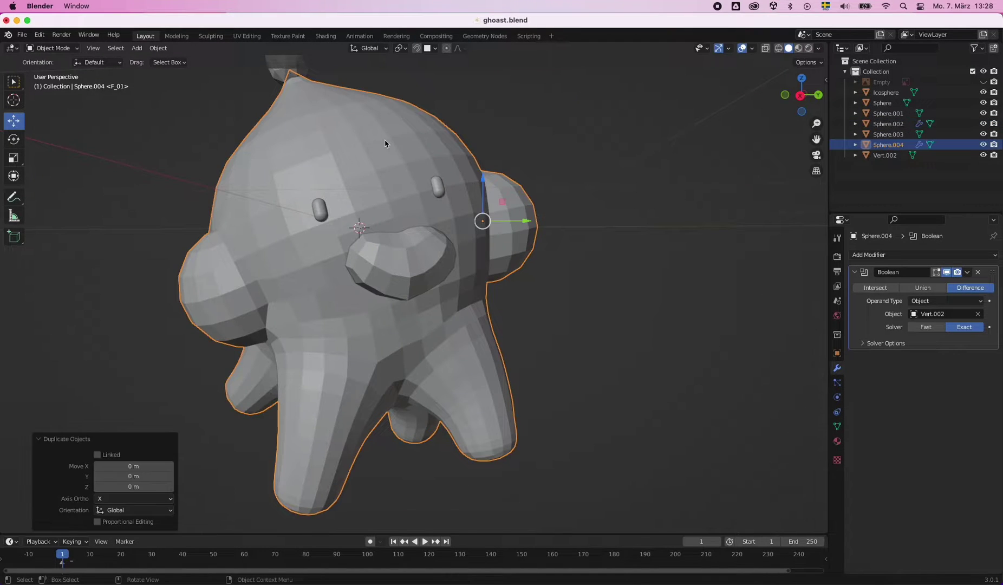
click(983, 145)
click(416, 258)
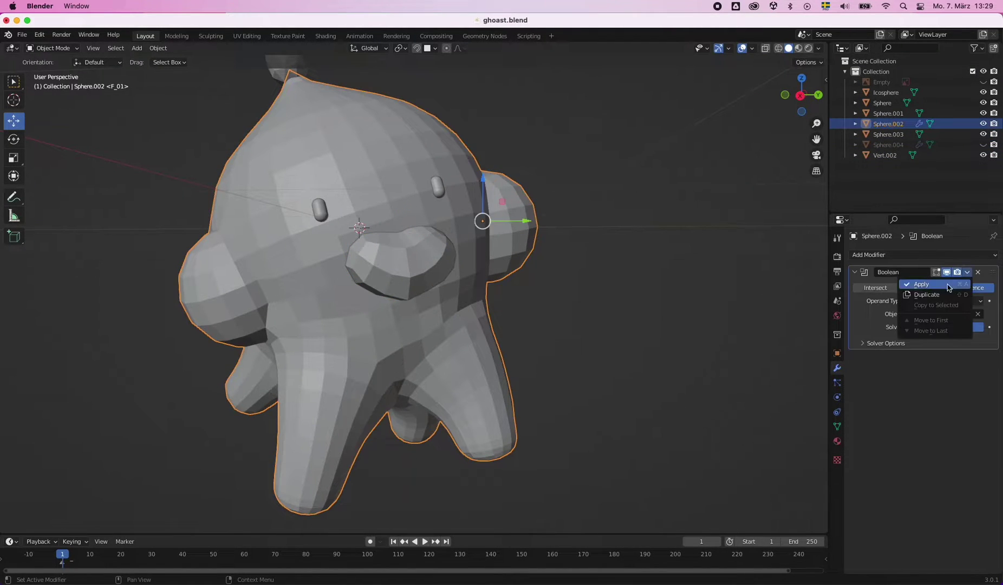
- Apply the Boolean on the original body and delete the Vert.002 cutter
click(920, 283)
click(403, 258)
key(Delete)
scroll(405, 258, up, 3)
mouse_move(405, 257)
middle_down()
mouse_move(168, 232)
mouse_move(106, 209)
middle_up()
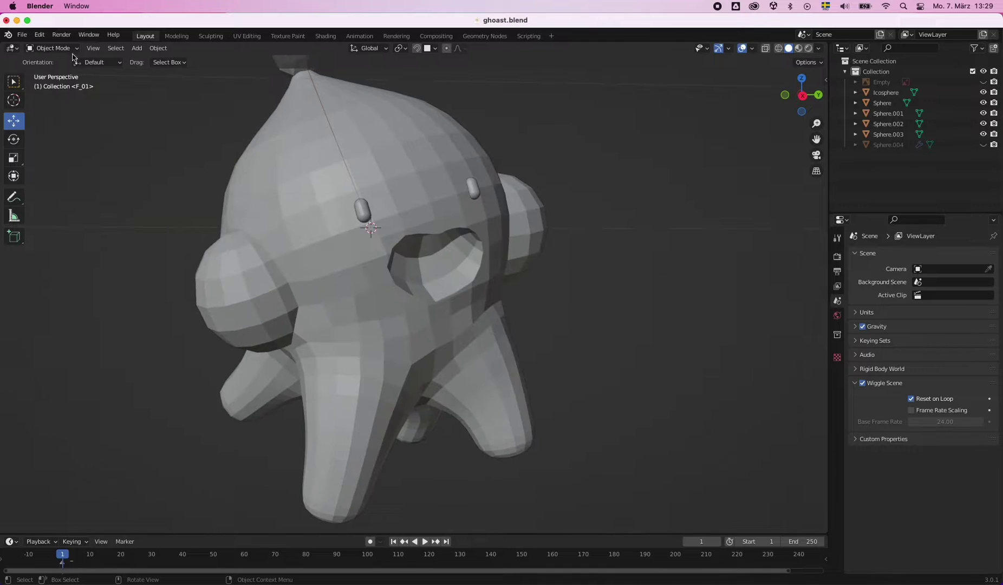
click(137, 48)
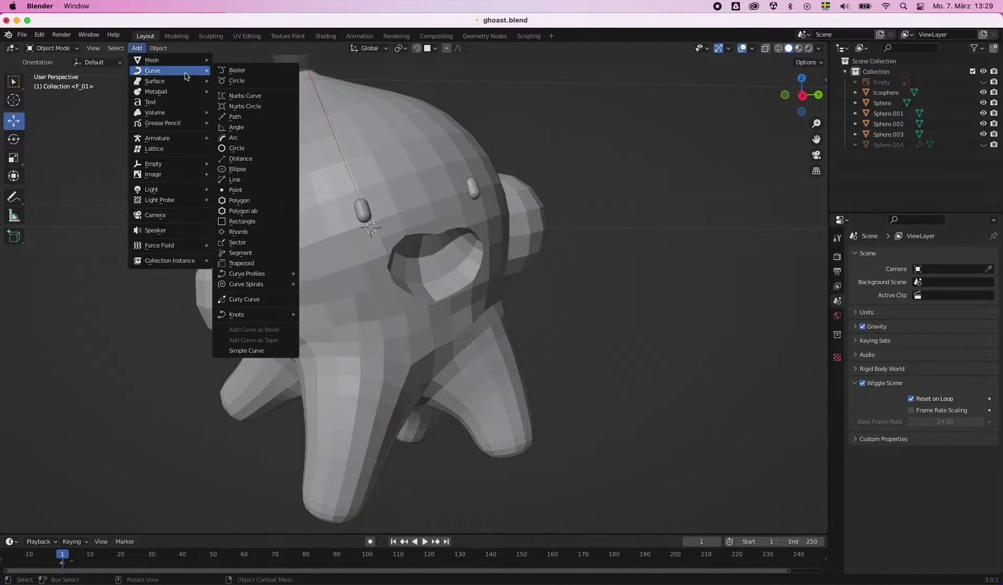
- Add a single-vertex object with Skin and Subdivision modifiers, extruded and shrunk to tooth size
click(331, 185)
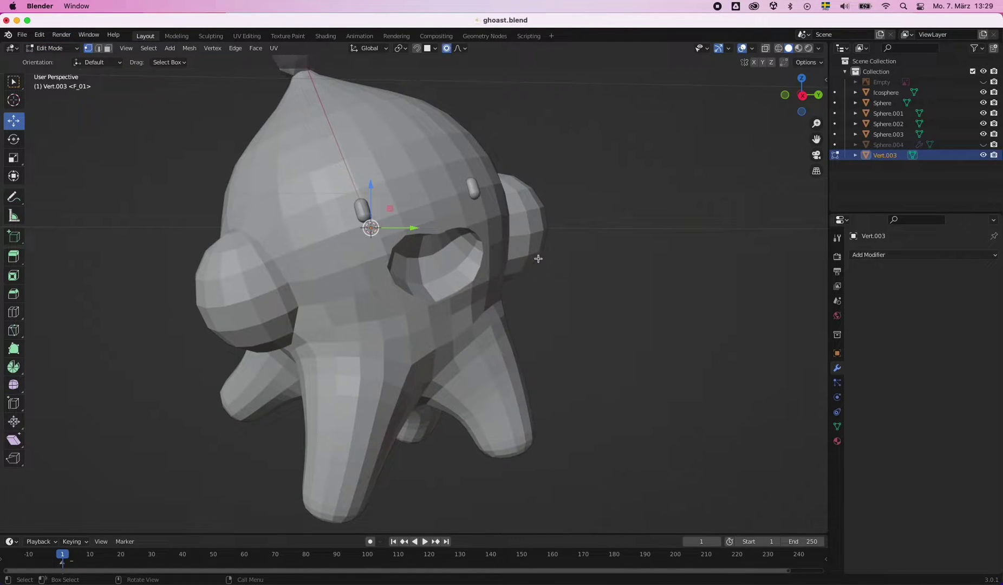
click(888, 254)
click(781, 422)
click(888, 255)
click(803, 445)
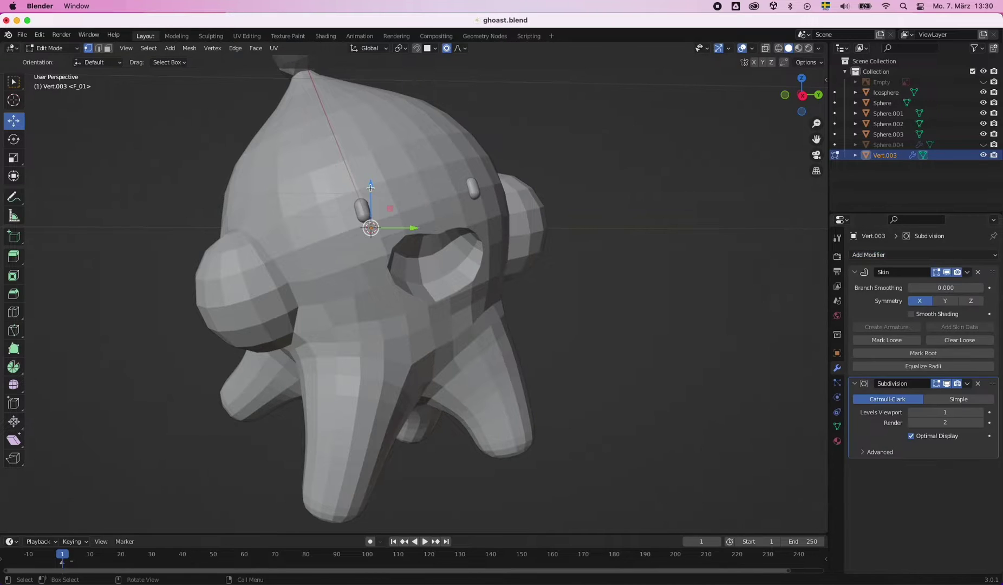
drag(413, 227, 444, 228)
key(e)
click(560, 333)
key(ctrl+a)
key(Return)
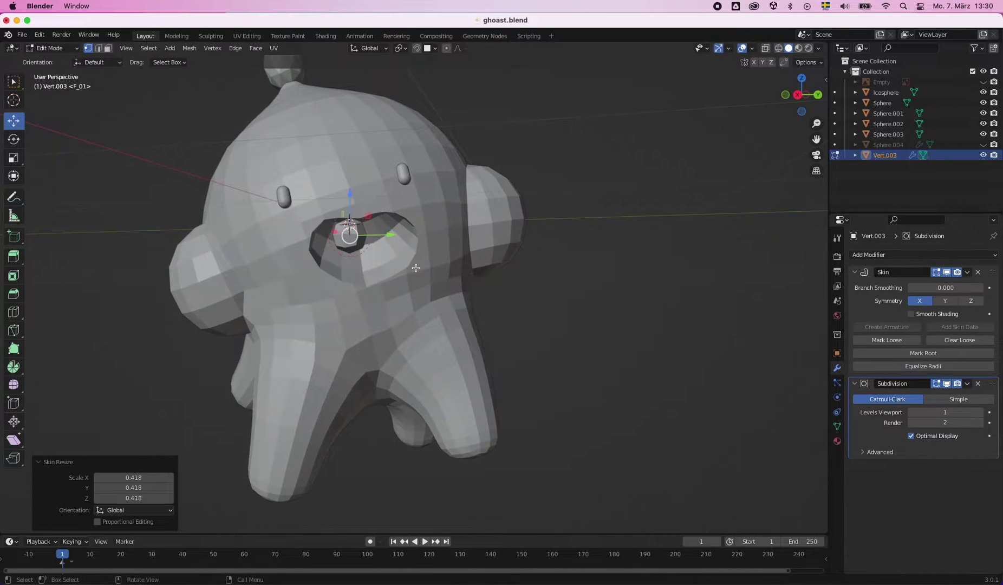
- Apply the Skin modifier on Vert.003 and nudge the tooth mesh slightly backward
key(KP_3)
key(Tab)
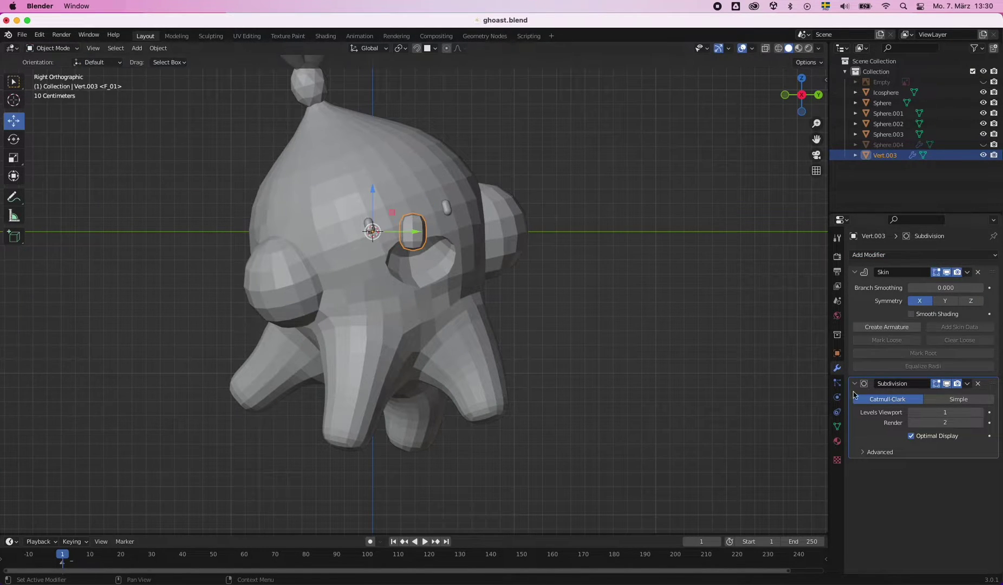
click(944, 290)
key(Tab)
drag(410, 192, 400, 192)
mouse_move(400, 192)
middle_down()
mouse_move(358, 271)
mouse_move(230, 258)
middle_up()
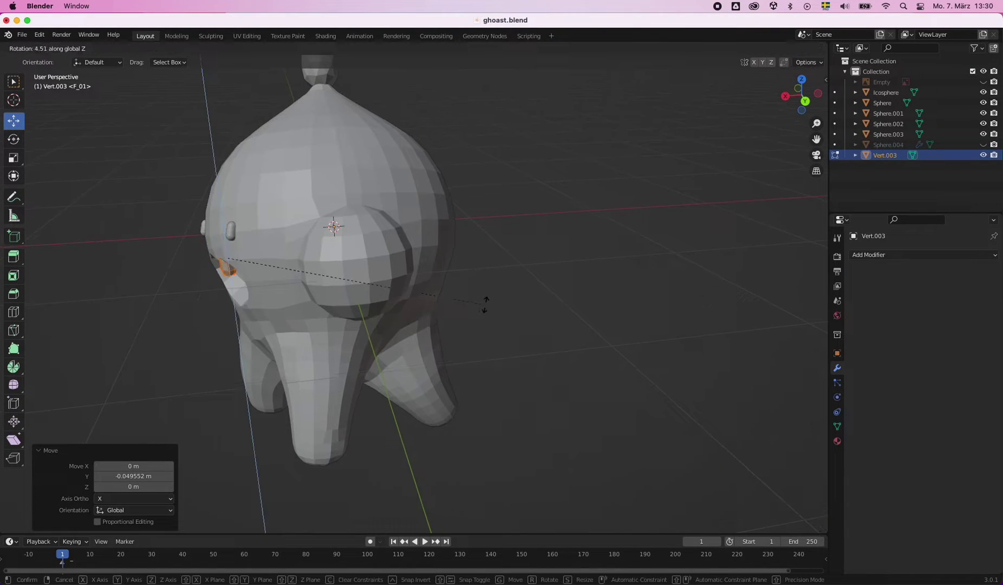
- Shift the tooth sideways and push it back along Y into the mouth hole
drag(227, 257, 213, 259)
middle_drag(214, 259, 185, 262)
key(g)
key(y)
click(470, 307)
mouse_move(470, 307)
middle_down()
mouse_move(195, 265)
mouse_move(357, 213)
middle_up()
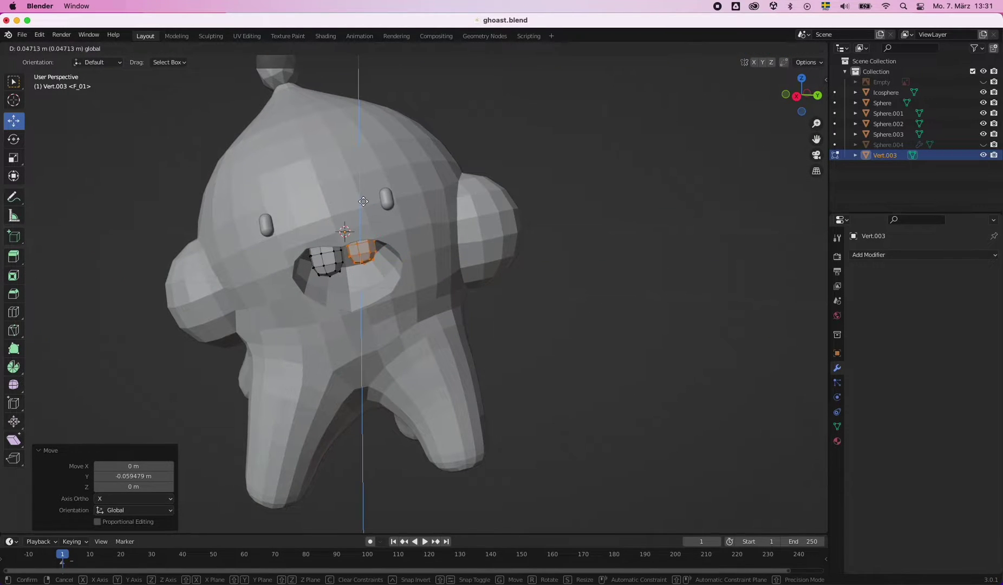
middle_drag(604, 342, 308, 320)
key(alt+q)
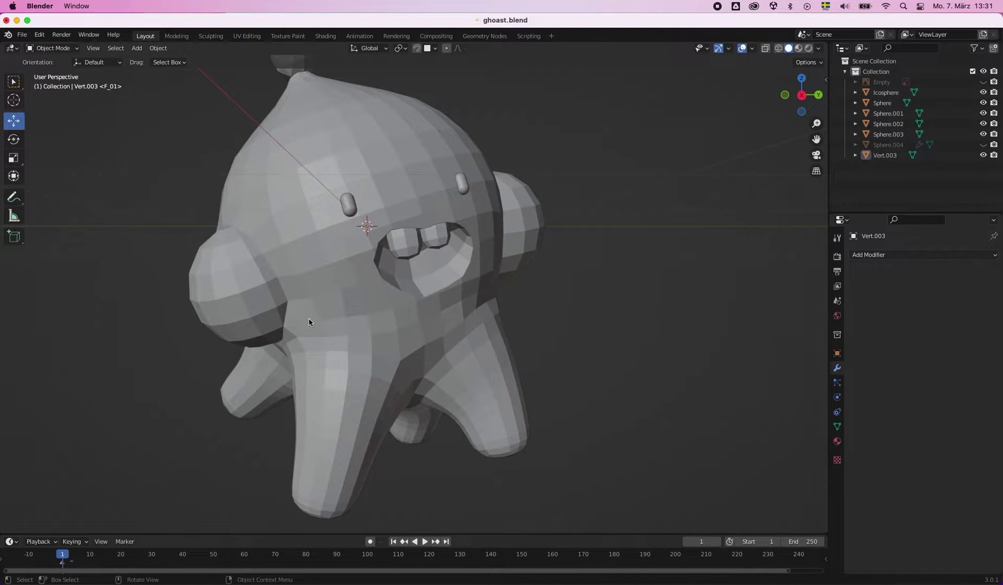
- Merge the first stray mouth-rim vertices on the body At Last
key(KP_Decimal)
key(m)
click(97, 186)
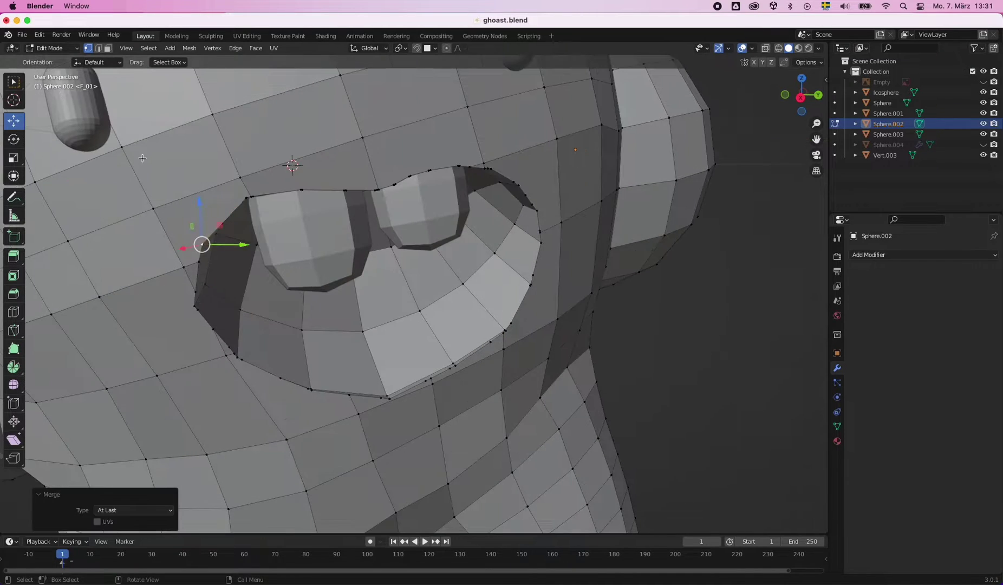
scroll(256, 196, up, 3)
key(m)
- Merge the neighbouring rim vertex pairs and return to Object Mode
click(293, 164)
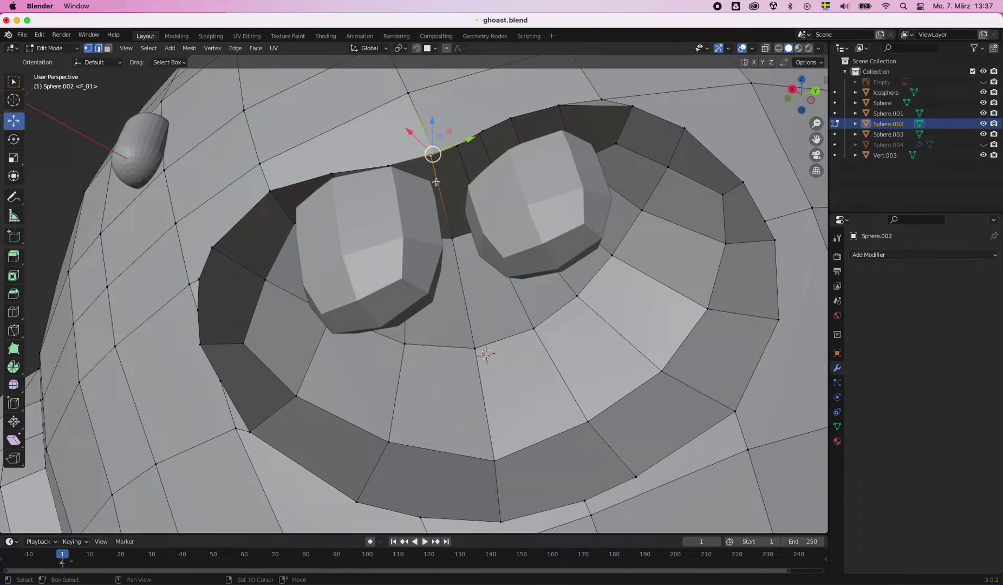
shift+click(458, 145)
key(m)
click(471, 142)
click(596, 105)
scroll(225, 285, down, 3)
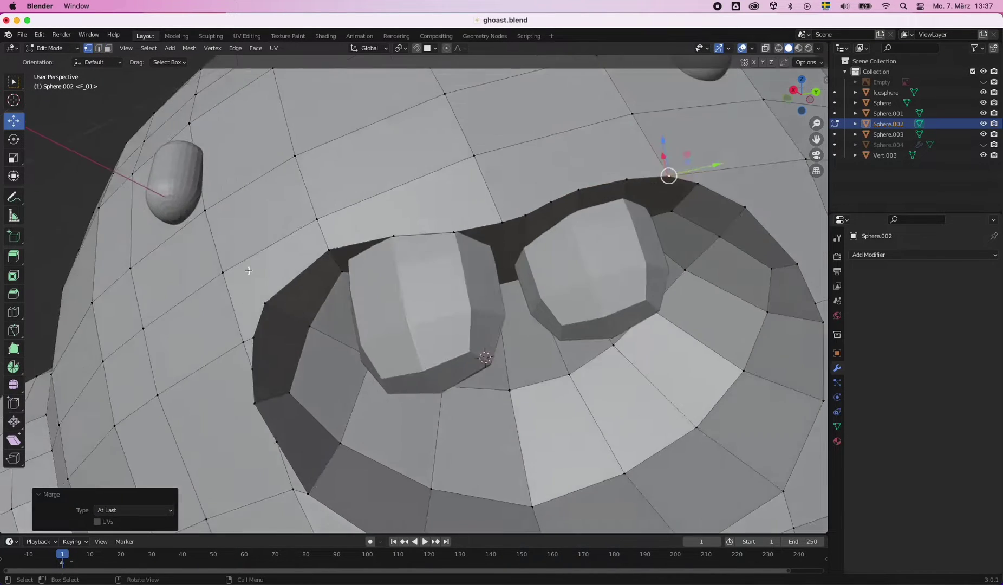
scroll(246, 271, down, 5)
key(Tab)
- Put the Icosphere sprout into Edit Mode with its whole mesh selected
click(373, 174)
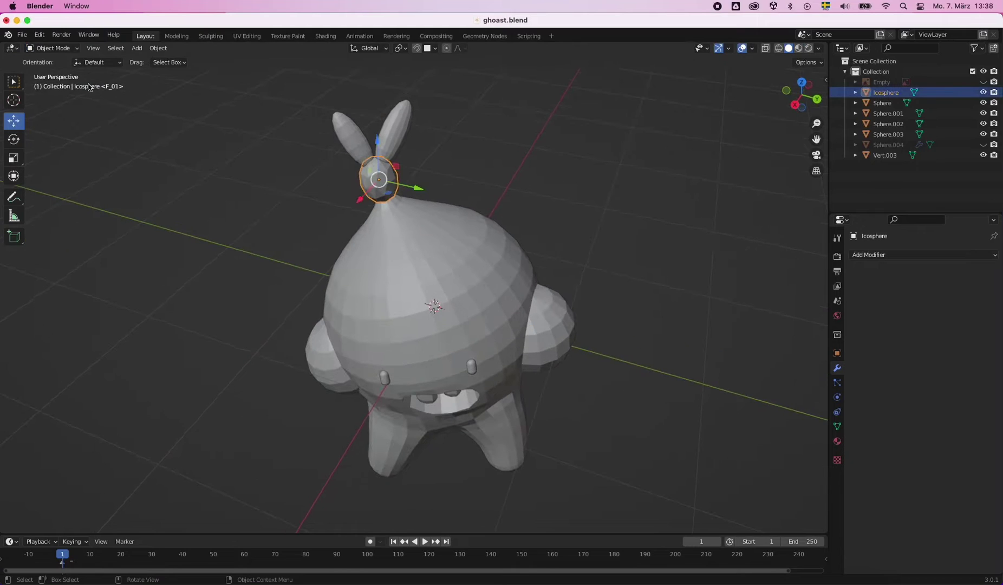
click(52, 48)
click(56, 82)
scroll(379, 216, up, 4)
scroll(379, 216, up, 2)
click(49, 49)
click(52, 72)
key(alt+a)
key(l)
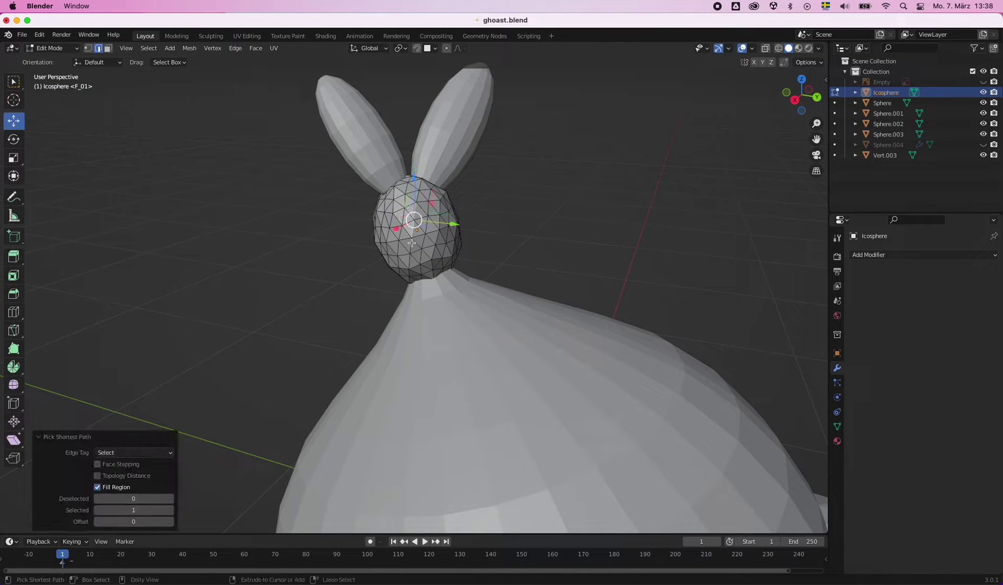
- Orbit around the sprout head, briefly hiding body parts and re-showing the ears
mouse_move(416, 216)
middle_down()
mouse_move(396, 294)
mouse_move(434, 243)
mouse_move(437, 258)
mouse_move(449, 255)
middle_up()
drag(983, 113, 983, 155)
mouse_move(454, 203)
middle_down()
mouse_move(460, 228)
mouse_move(541, 227)
mouse_move(533, 207)
middle_up()
click(982, 102)
scroll(584, 211, up, 2)
mouse_move(441, 172)
middle_down()
mouse_move(481, 210)
mouse_move(444, 211)
mouse_move(460, 208)
middle_up()
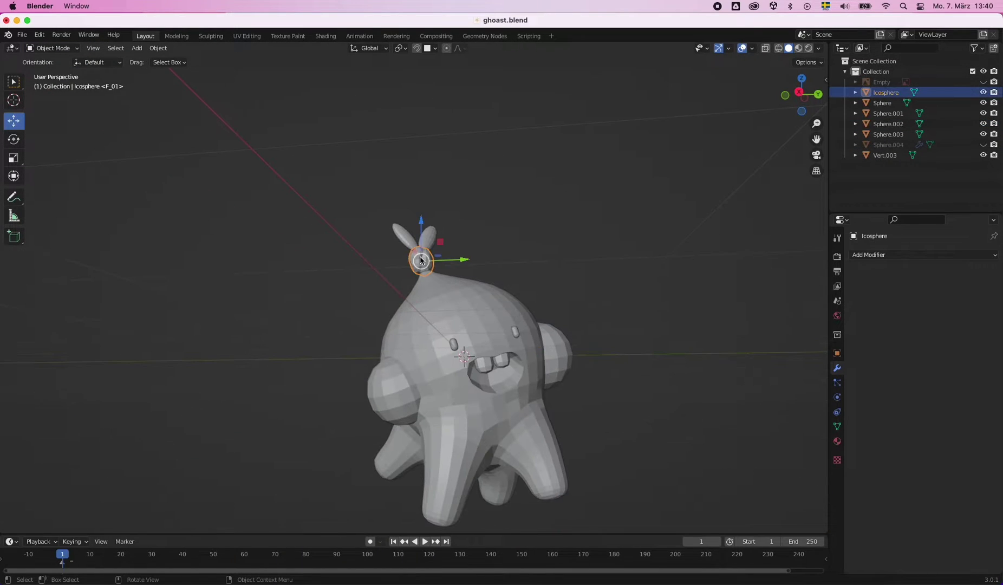
- Inspect the body's face mesh in Edit Mode from below, then return to Object Mode
scroll(474, 399, up, 3)
click(509, 412)
click(542, 400)
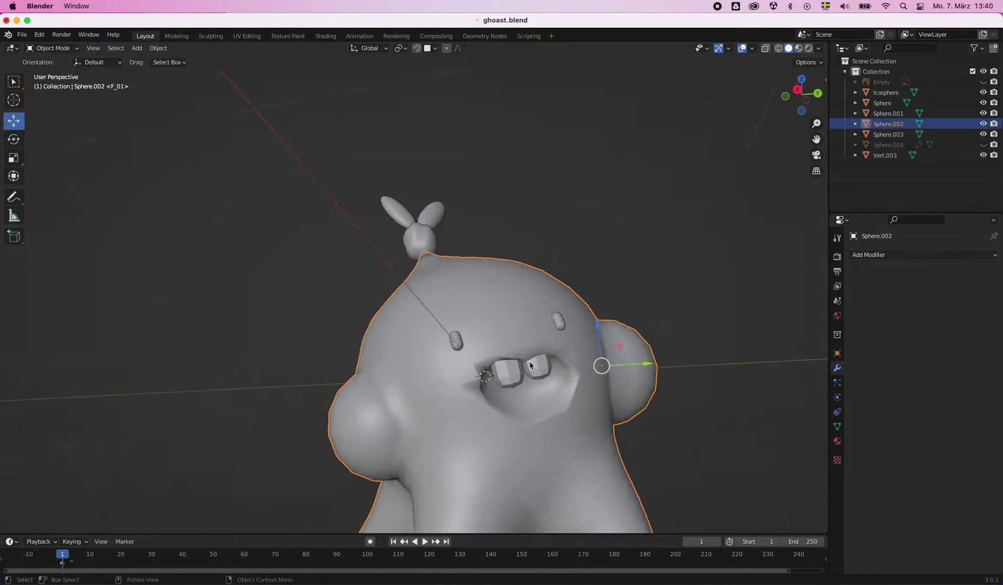
scroll(487, 379, up, 4)
key(Tab)
middle_drag(388, 355, 440, 350)
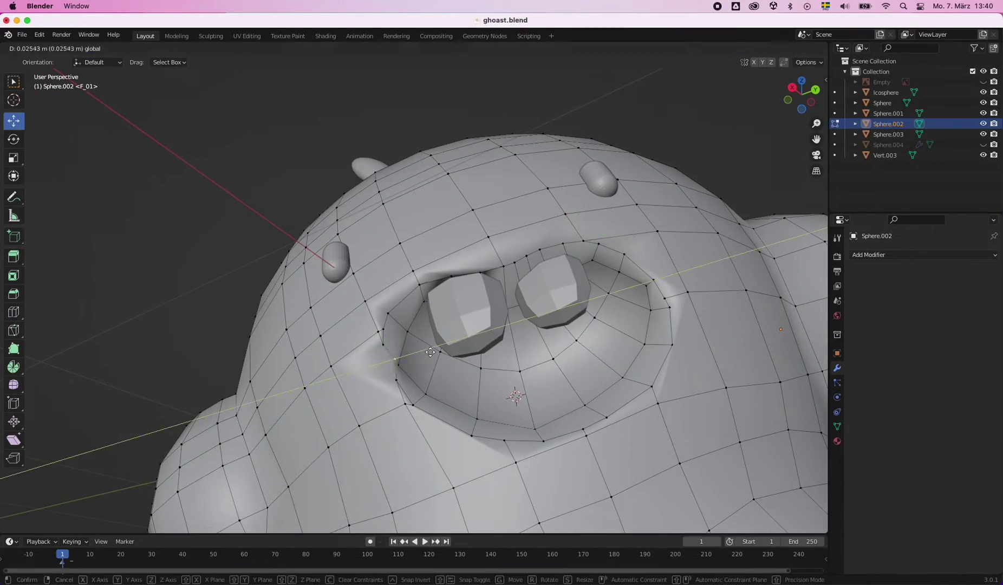
click(430, 352)
mouse_move(430, 352)
middle_down()
mouse_move(82, 410)
mouse_move(520, 450)
middle_up()
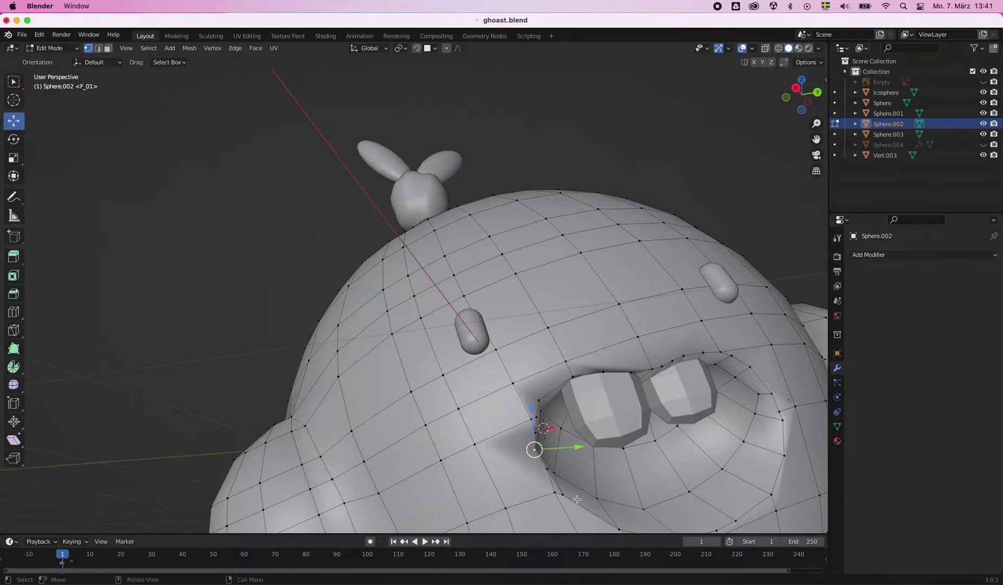
key(Tab)
- Reselect the body from a frontal view and re-enter Edit Mode
scroll(419, 419, down, 4)
click(681, 405)
mouse_move(419, 419)
middle_down()
mouse_move(681, 407)
mouse_move(717, 335)
middle_up()
scroll(681, 407, up, 5)
click(680, 403)
key(Tab)
scroll(309, 380, up, 4)
scroll(412, 398, up, 1)
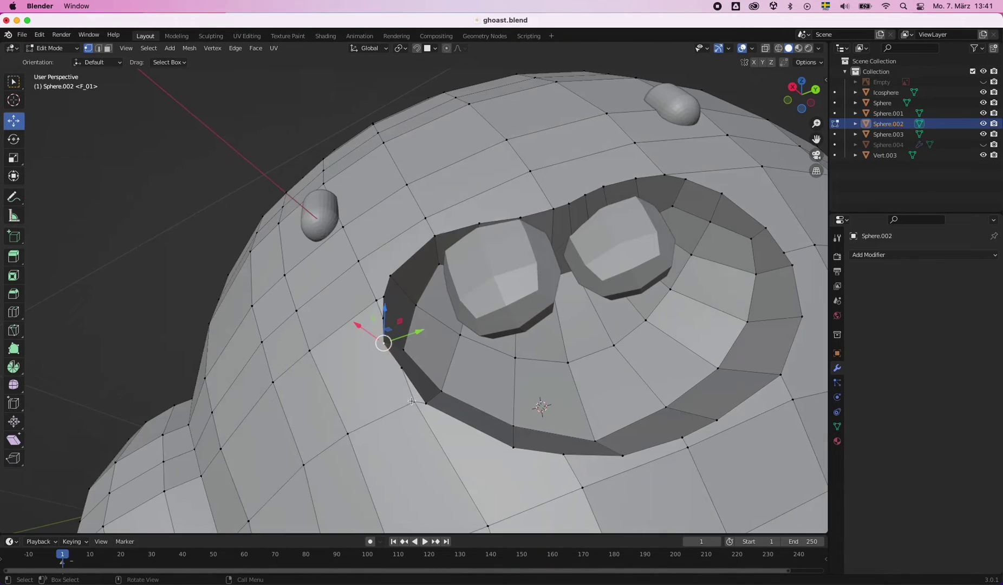
- Merge more mouth-rim vertices At Last while orbiting around the head
click(460, 472)
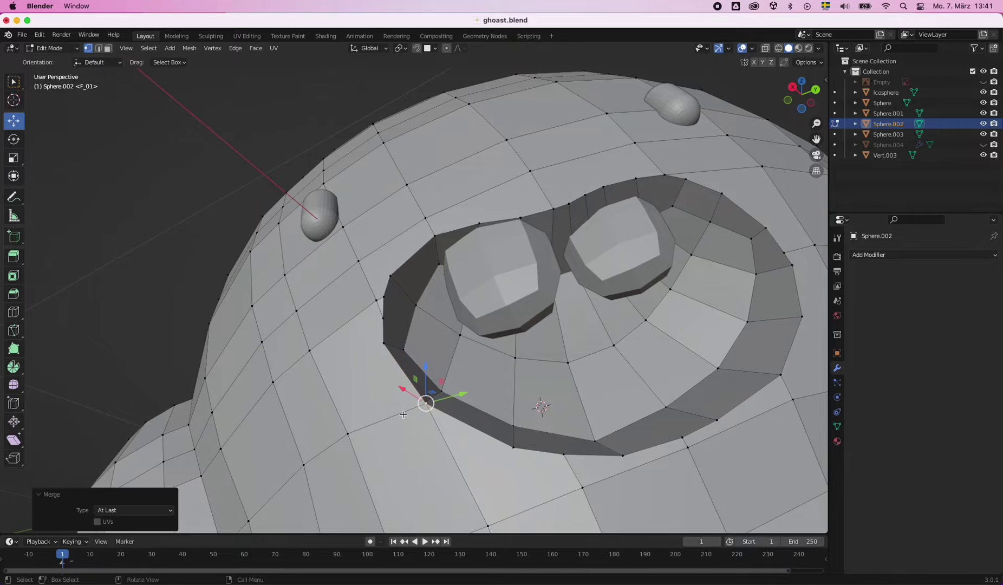
middle_drag(403, 414, 462, 332)
key(m)
click(479, 461)
middle_drag(479, 461, 245, 233)
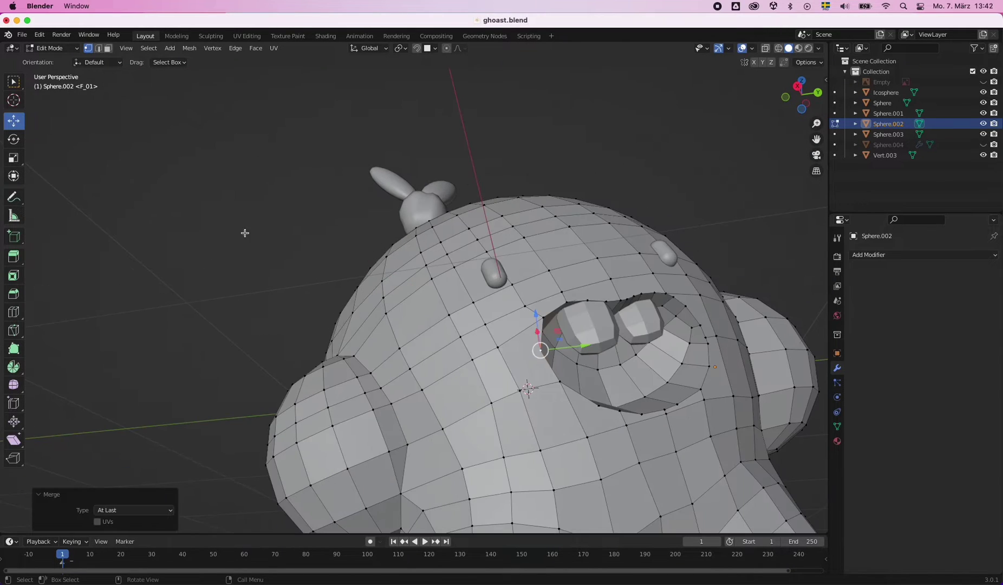
mouse_move(358, 447)
middle_down()
mouse_move(566, 418)
mouse_move(283, 433)
middle_up()
mouse_move(135, 392)
middle_down()
mouse_move(324, 379)
mouse_move(561, 335)
middle_up()
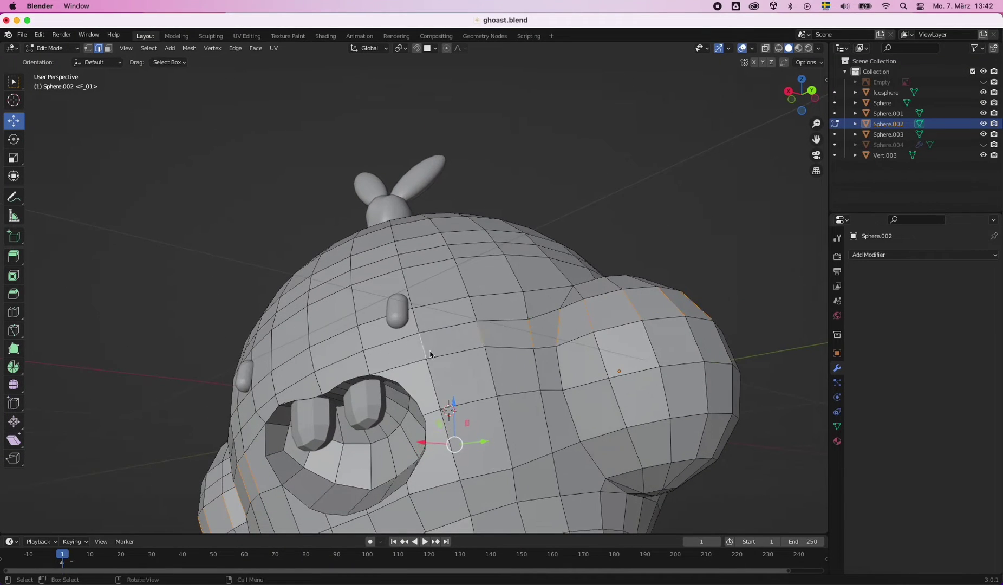
- Delete the faces beside the eye socket, leaving a hole, and return to vertex select
middle_drag(430, 354, 381, 314)
key(3)
click(477, 362)
key(x)
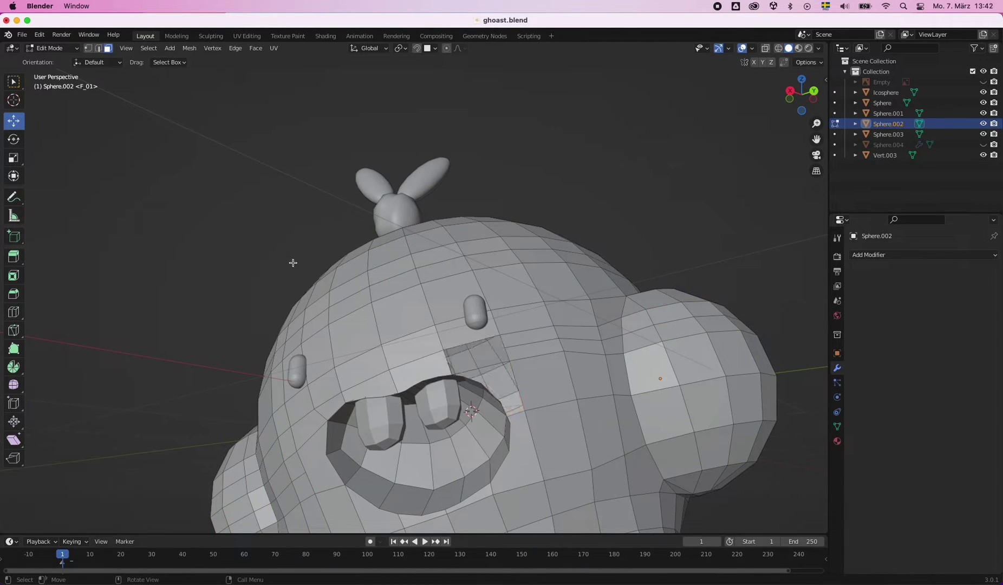
key(1)
scroll(557, 305, up, 3)
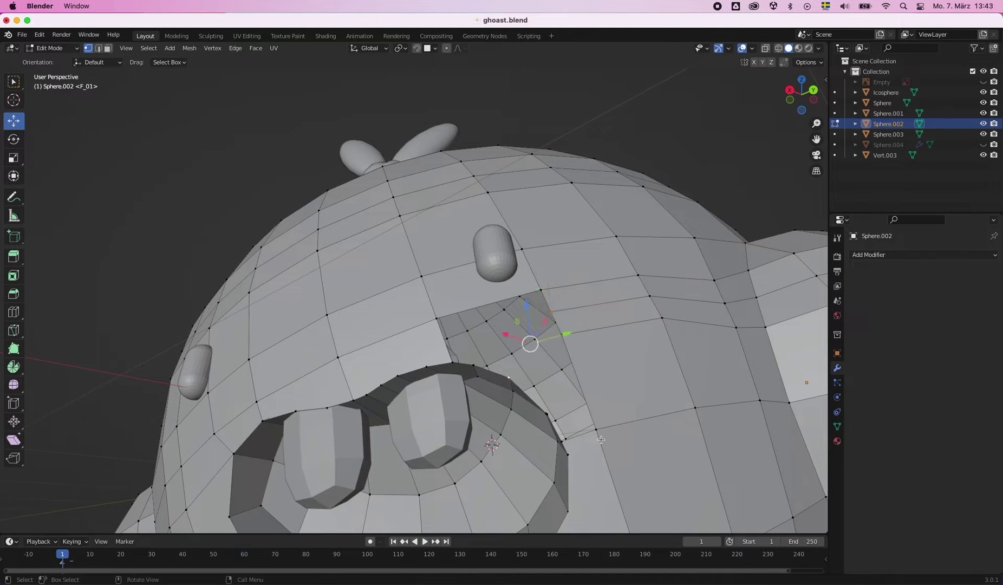
middle_drag(600, 439, 546, 415)
middle_drag(697, 227, 555, 391)
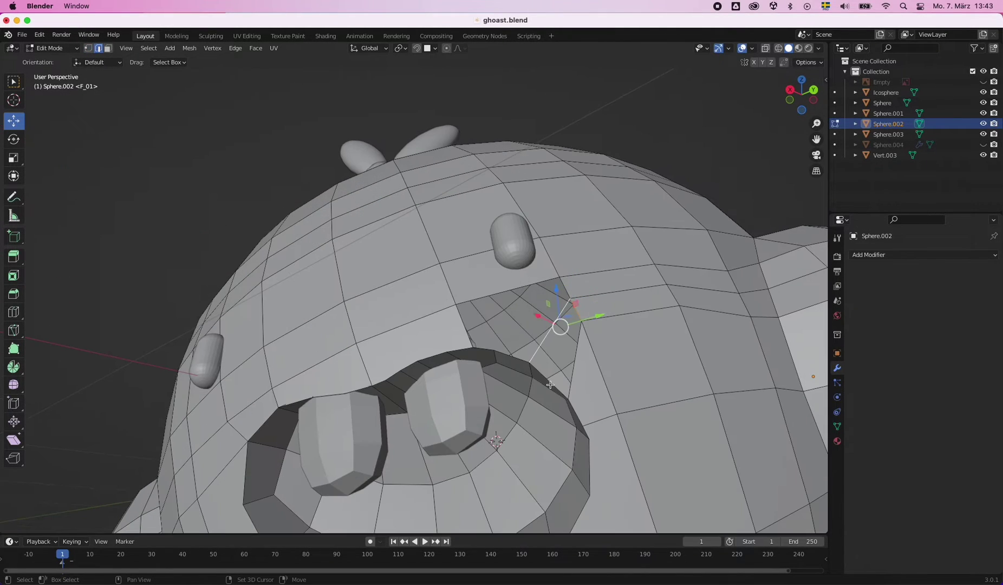
shift+middle_drag(512, 353, 677, 178)
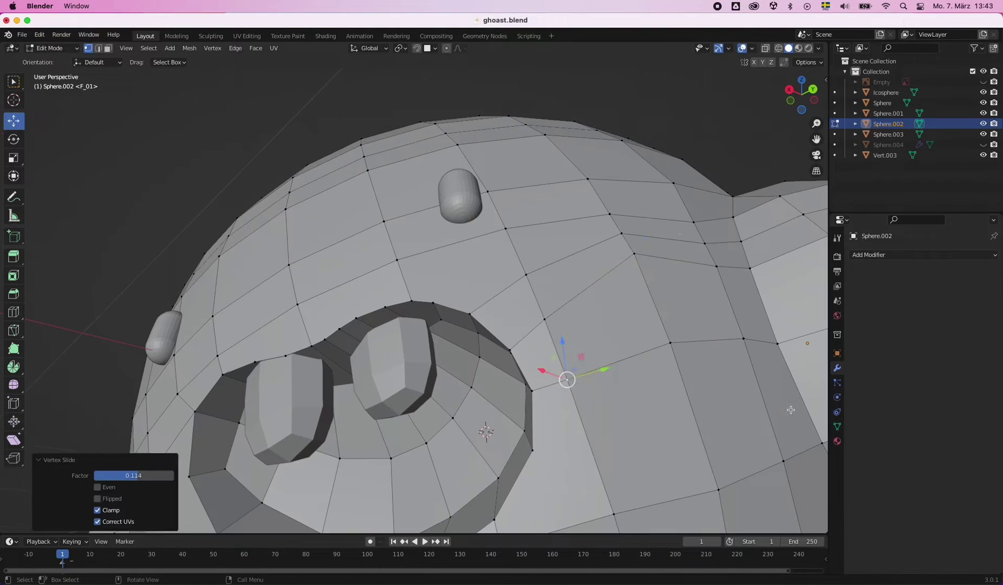
- Slide a rim vertex along its edge (G G) and delete another face selection
key(g)
key(g)
click(660, 309)
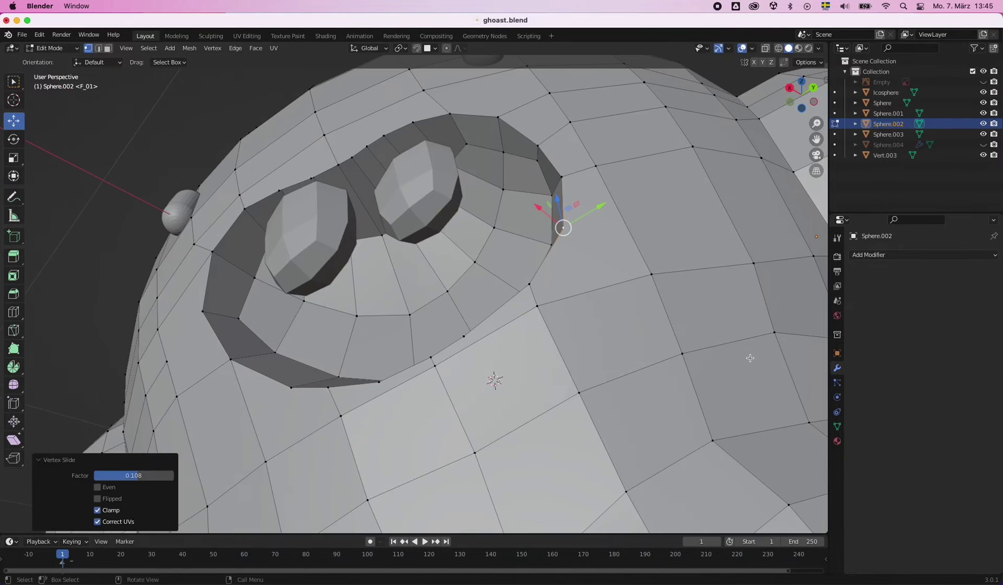
key(3)
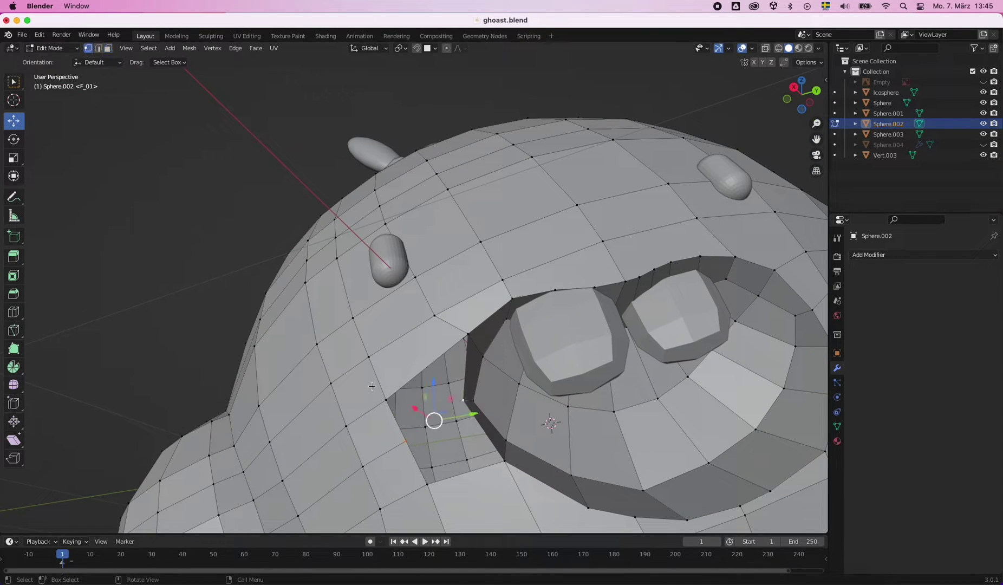
middle_drag(475, 530, 429, 377)
key(x)
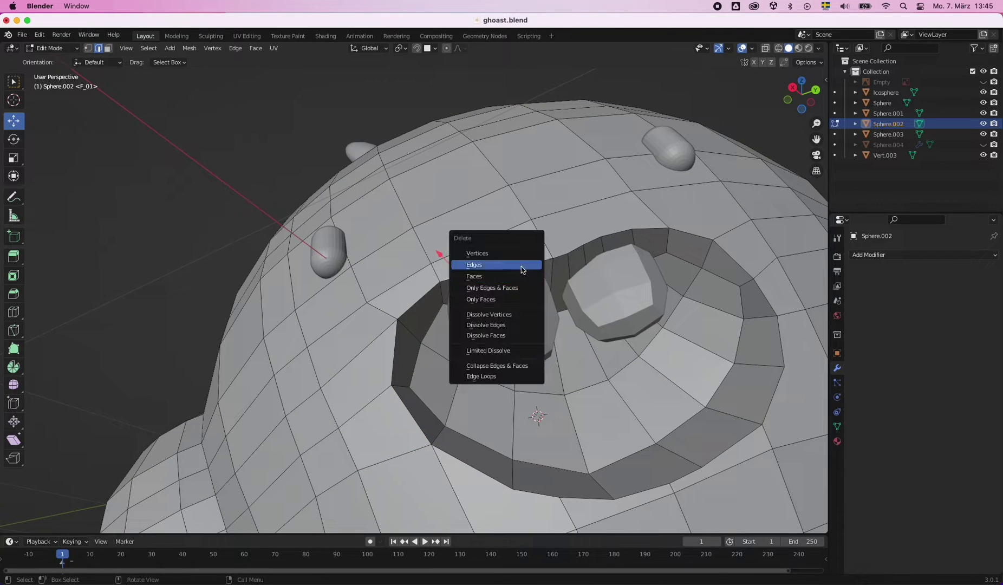
scroll(481, 314, down, 3)
scroll(423, 193, down, 2)
middle_drag(422, 193, 476, 210)
scroll(475, 210, down, 3)
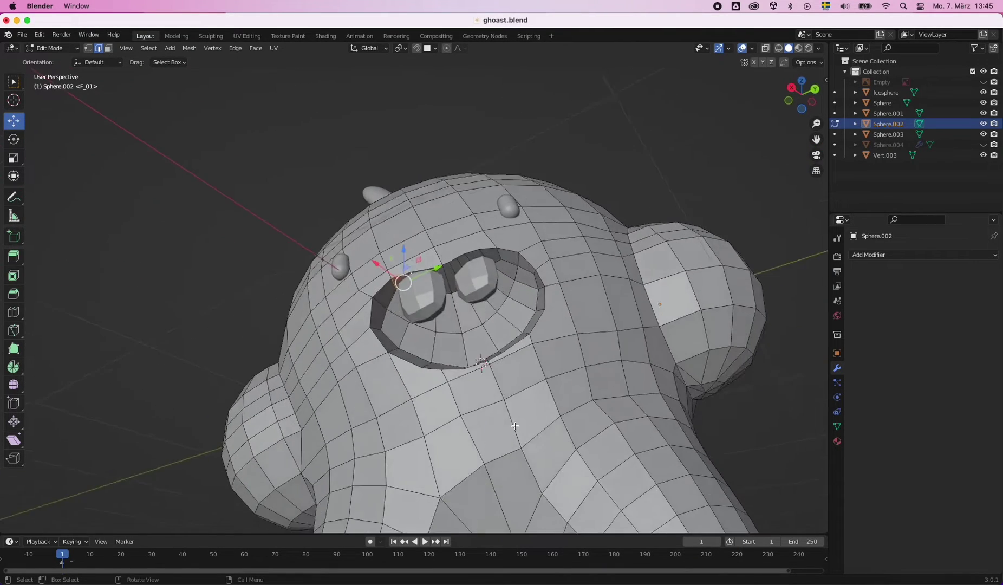
- Return to Object Mode and select the ears object
key(Tab)
scroll(325, 244, down, 3)
middle_drag(413, 393, 390, 347)
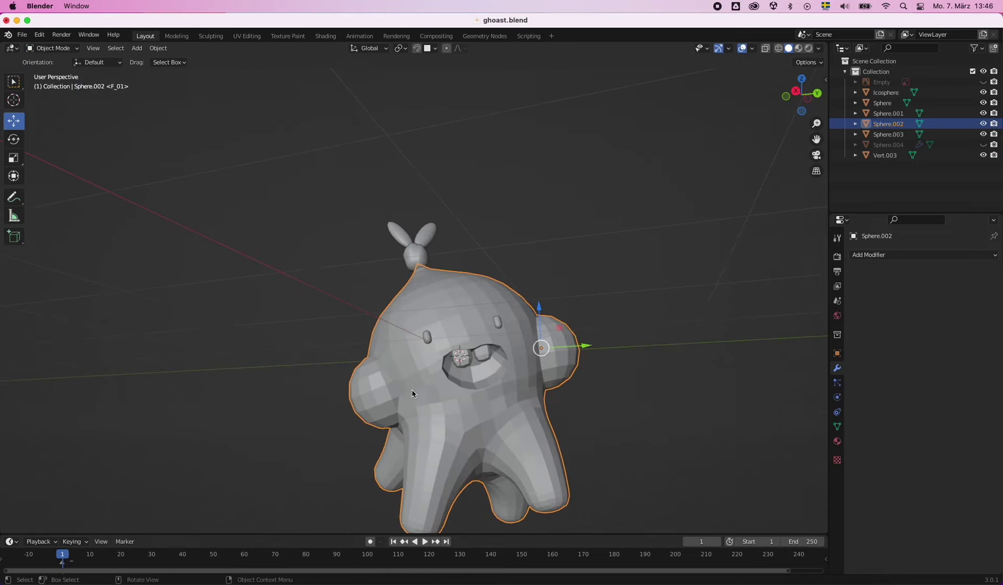
click(420, 254)
right_click(419, 252)
- Un-Subdivide the Icosphere head mesh and return to Object Mode
click(436, 232)
scroll(436, 232, up, 3)
click(51, 48)
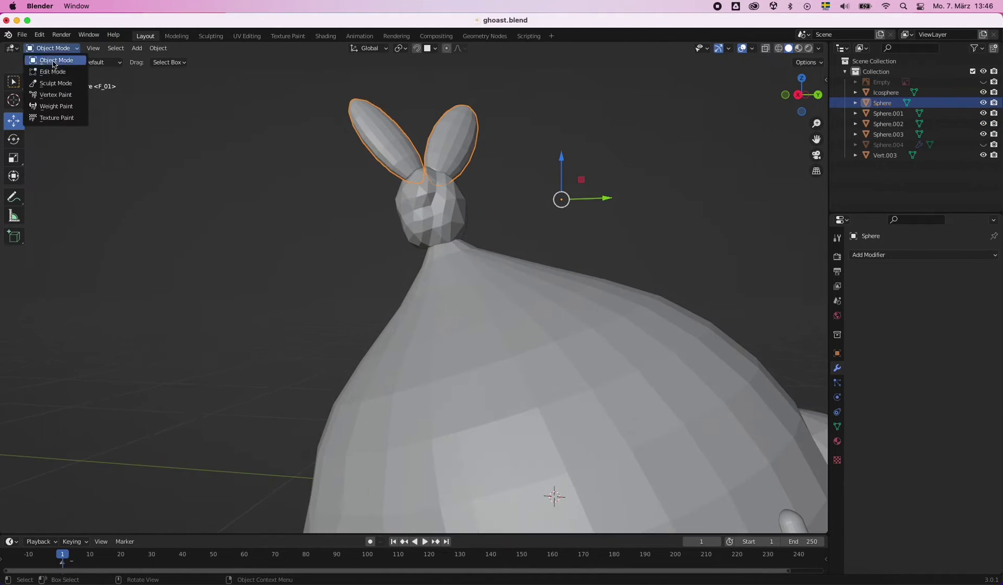
click(49, 69)
click(148, 48)
scroll(422, 260, down, 3)
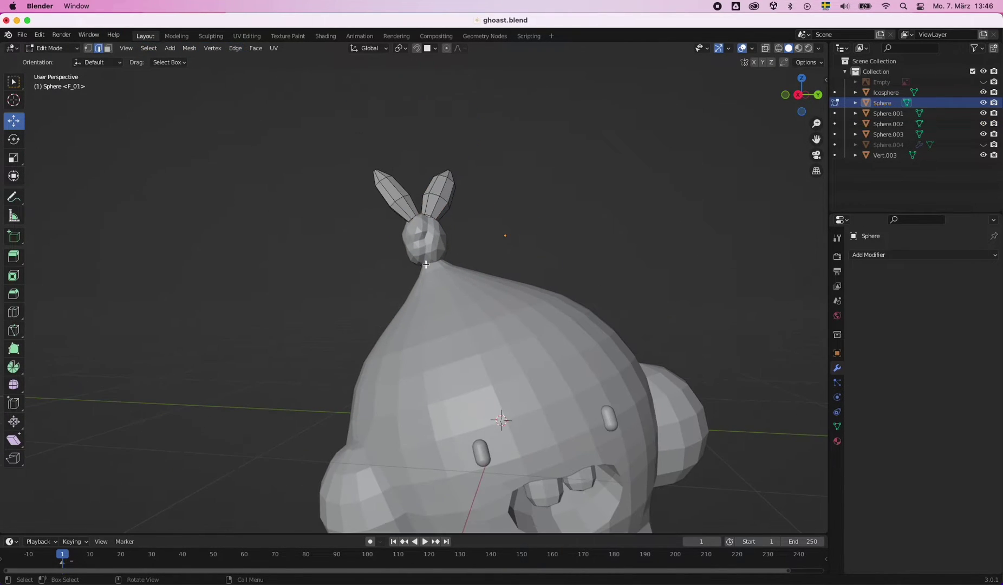
key(Tab)
click(426, 265)
key(Tab)
click(235, 48)
click(235, 49)
click(268, 130)
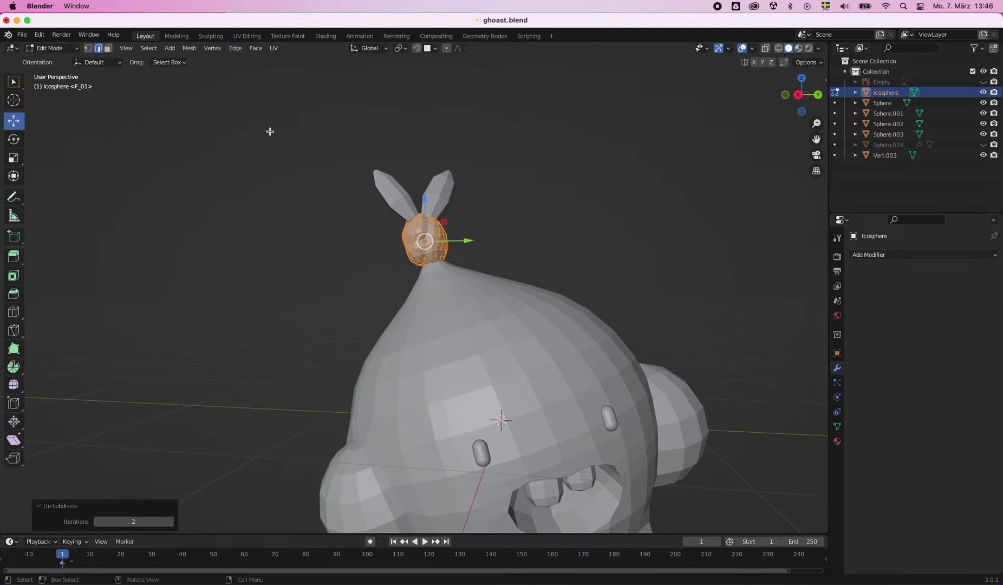
key(Tab)
- In Material Preview, create a new black material for the eyes
click(226, 262)
scroll(697, 382, down, 5)
click(798, 48)
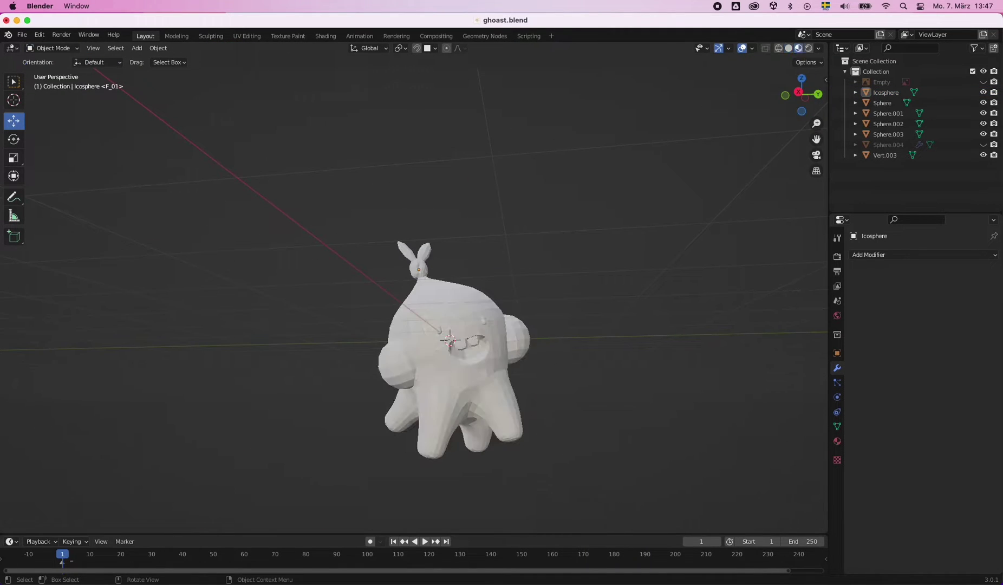
click(478, 307)
click(899, 299)
click(942, 411)
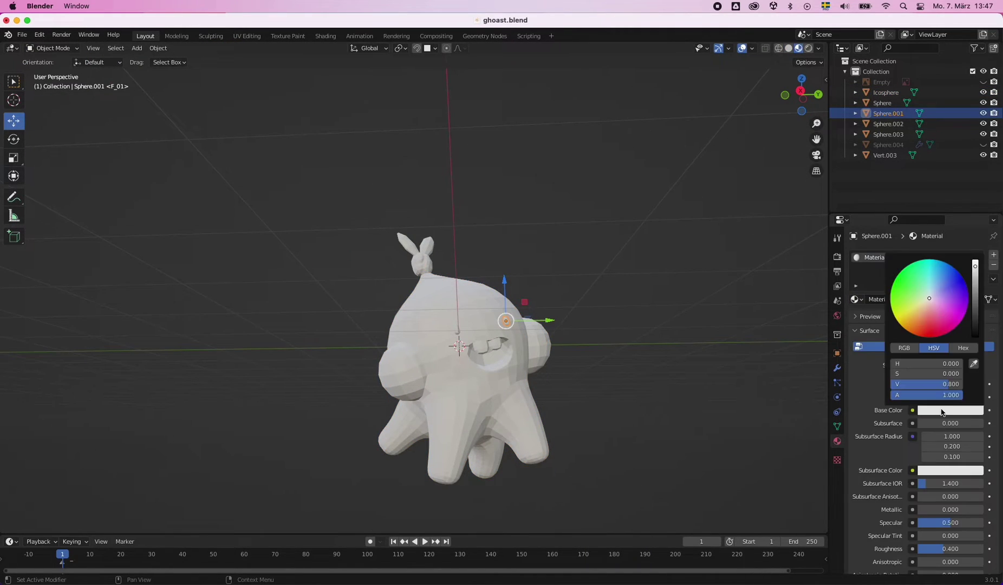
click(476, 379)
- Assign the existing pale Material.001 to the body and the ears
click(856, 299)
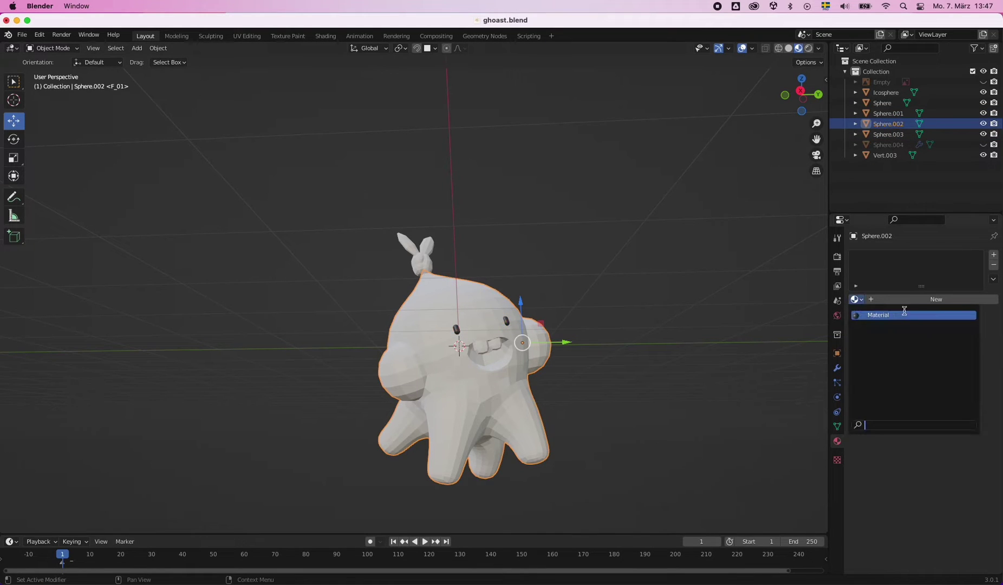
click(910, 315)
click(415, 247)
click(856, 299)
click(884, 325)
click(635, 344)
- Look through the Animation and Shading workspaces, then return to Layout
click(359, 36)
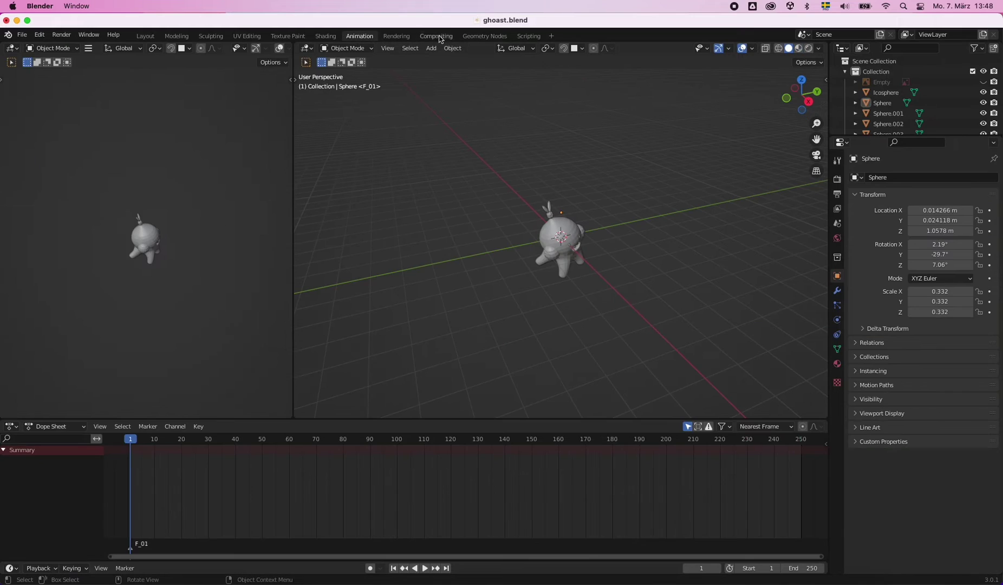
click(325, 36)
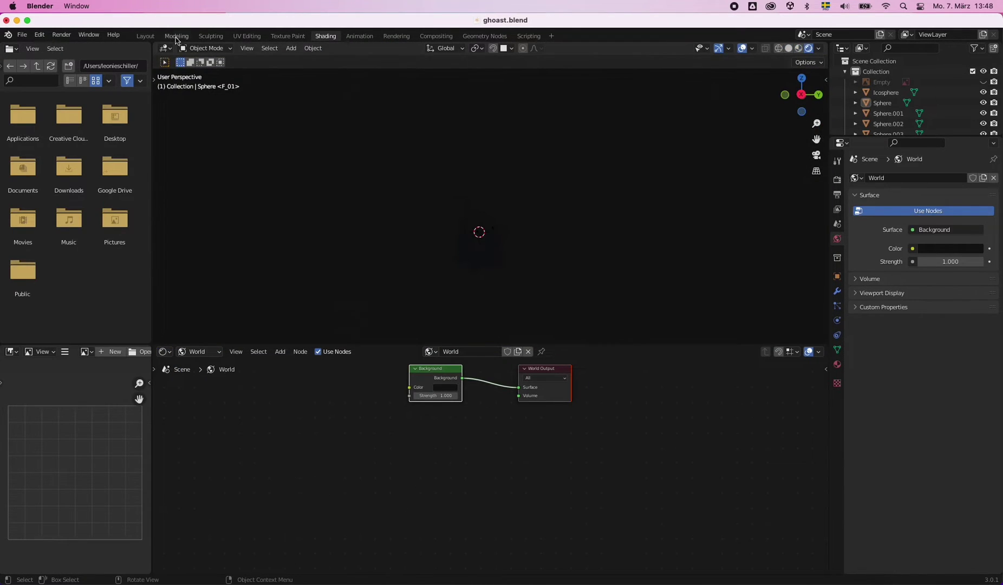
click(145, 36)
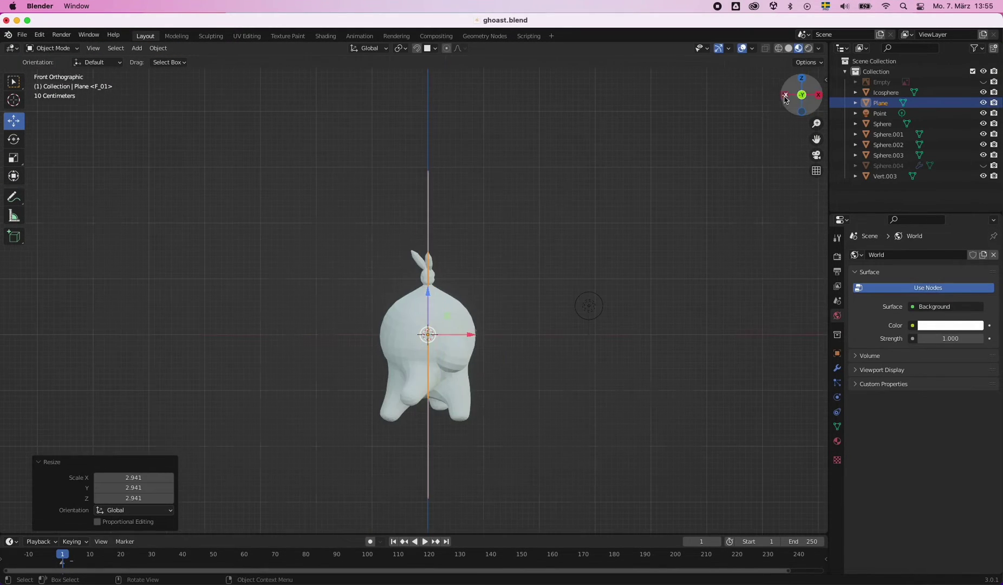
- Give the backdrop plane a pink base colour, viewed from the right side
click(785, 97)
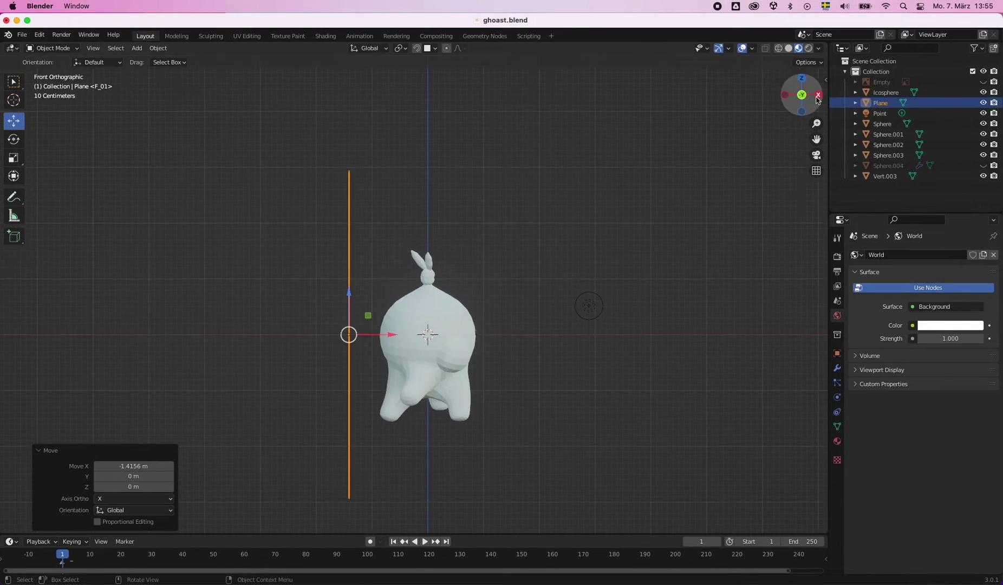
click(837, 440)
click(950, 410)
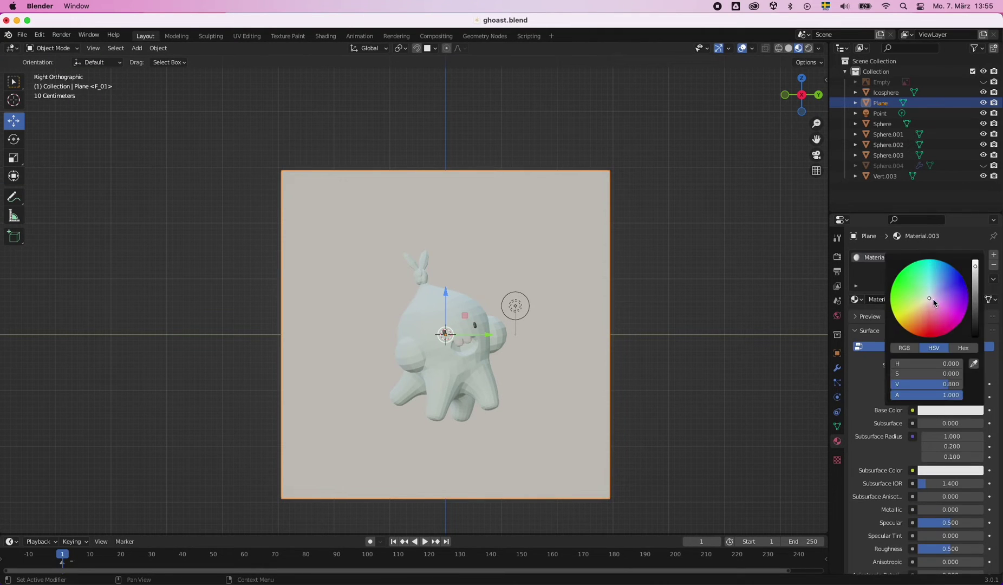
drag(929, 298, 929, 313)
- Add a camera, move it along X, and look through it
click(136, 48)
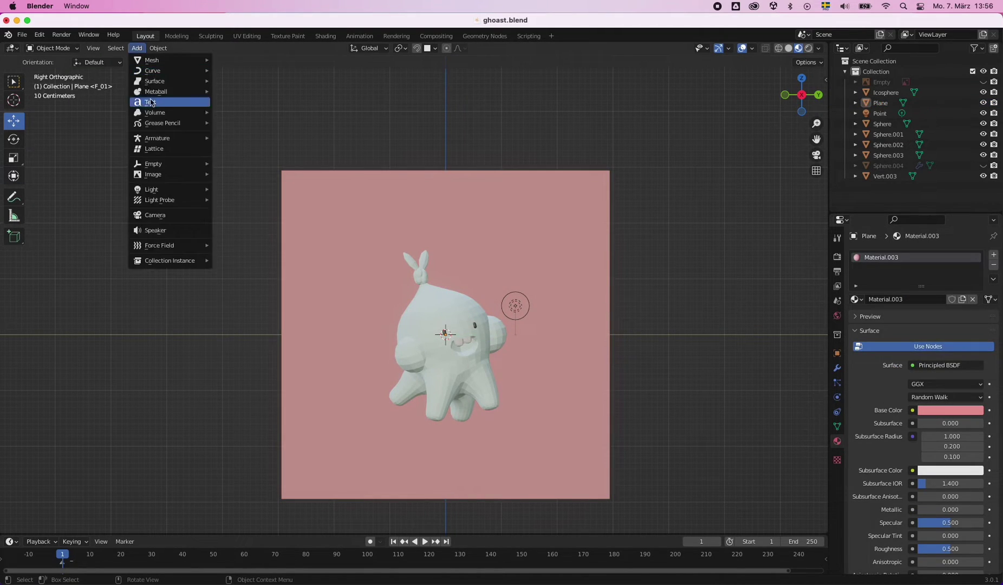
click(166, 217)
middle_drag(165, 217, 487, 325)
key(g)
click(682, 455)
click(837, 271)
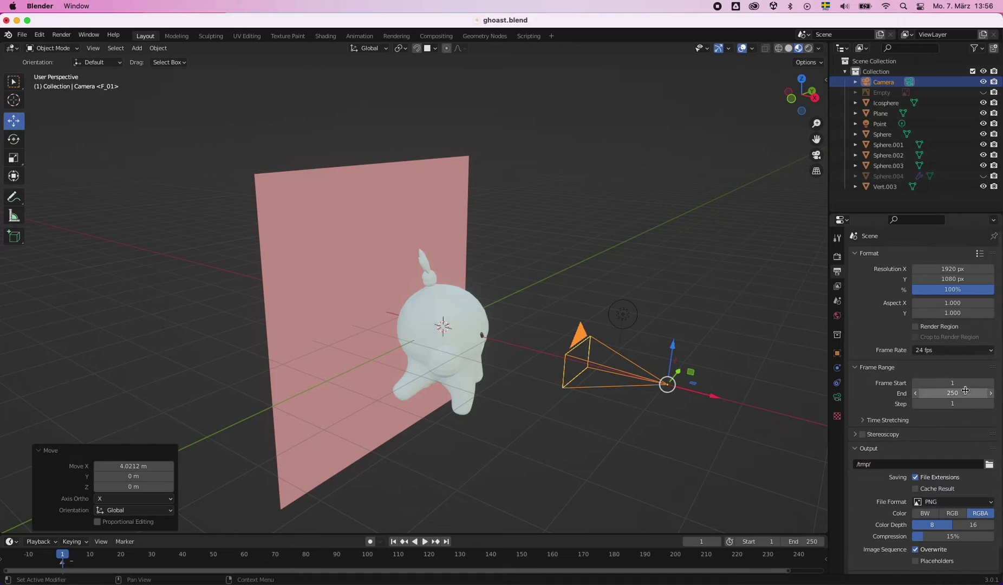
middle_drag(720, 324, 688, 339)
key(KP_0)
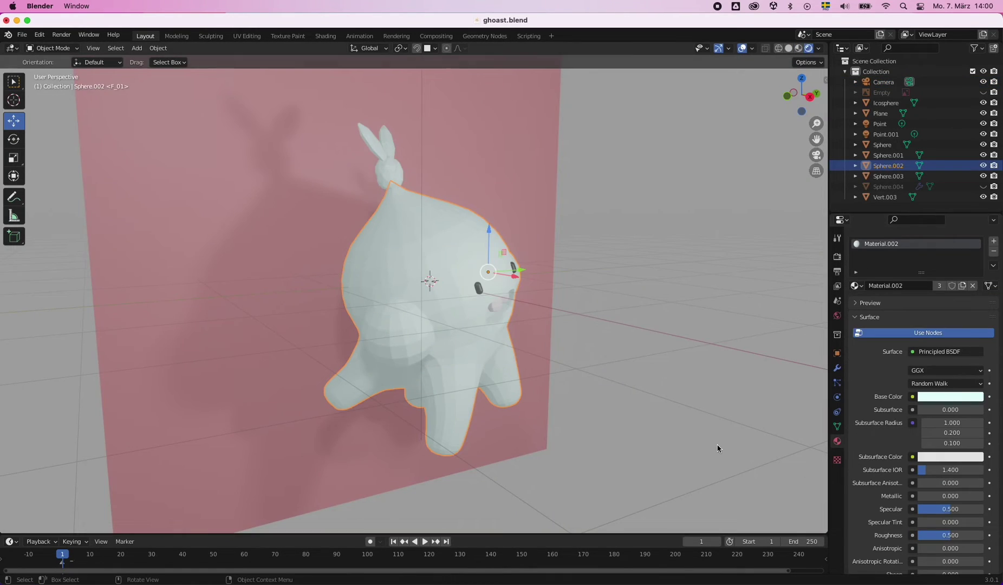
- Set the render output to JPEG at 100% quality
click(950, 396)
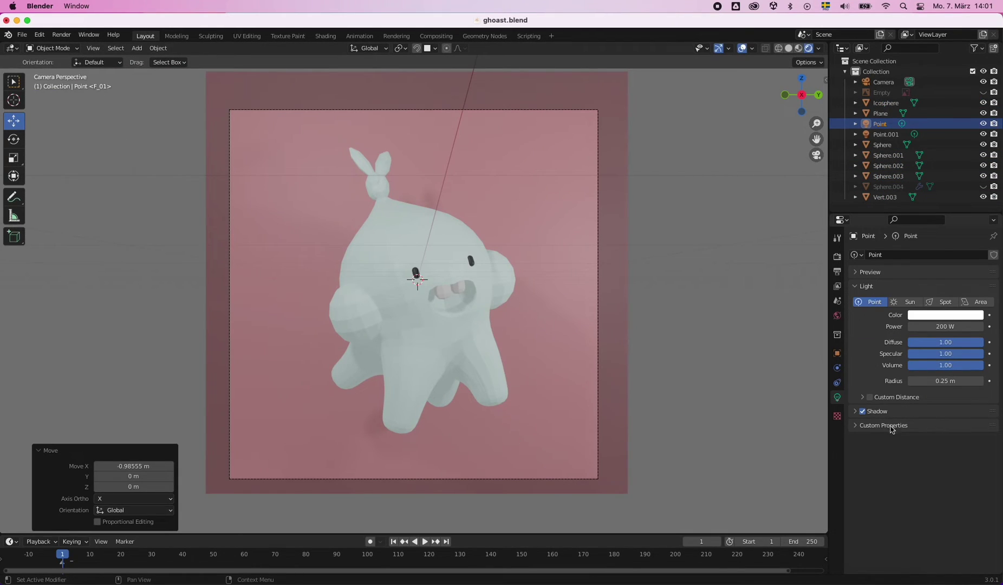
click(837, 270)
scroll(969, 522, down, 2)
drag(972, 511, 995, 511)
click(953, 488)
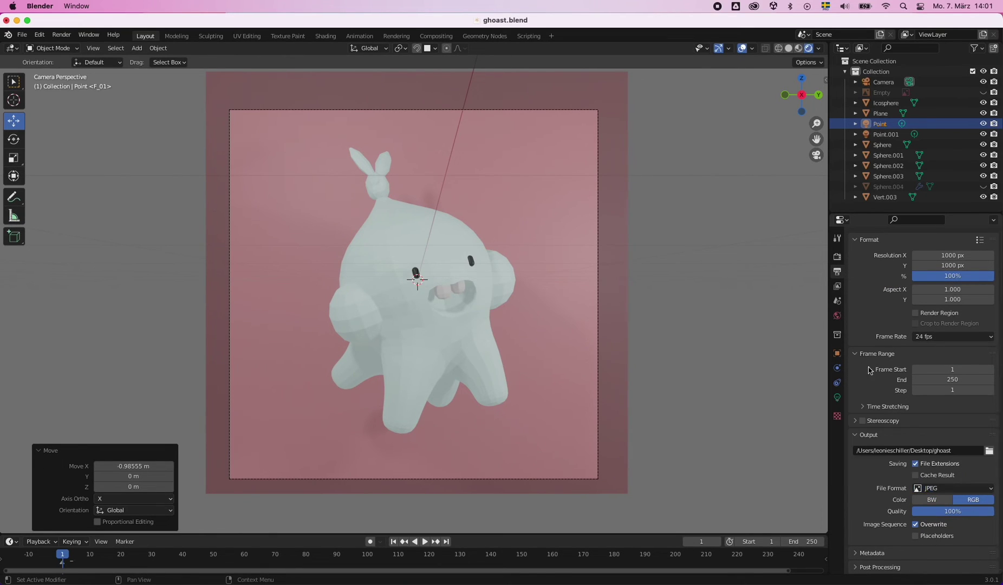
- Darken the world background colour to near black
click(837, 315)
middle_drag(656, 331, 596, 303)
click(947, 325)
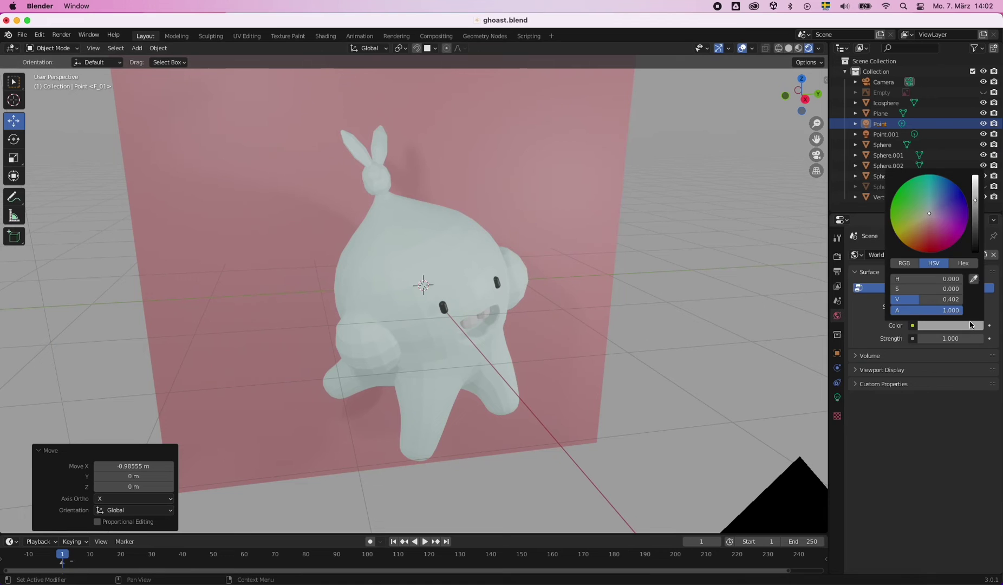
drag(989, 184, 989, 260)
middle_drag(815, 330, 704, 303)
- Set the point light's power to 300 W
click(837, 396)
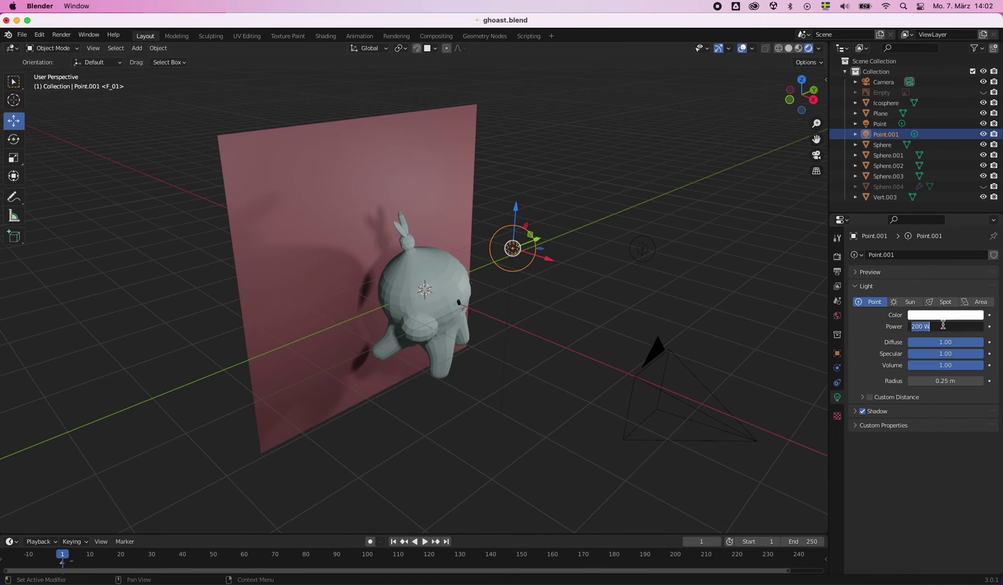
double_click(944, 326)
text(300)
key(Return)
middle_drag(427, 164, 487, 190)
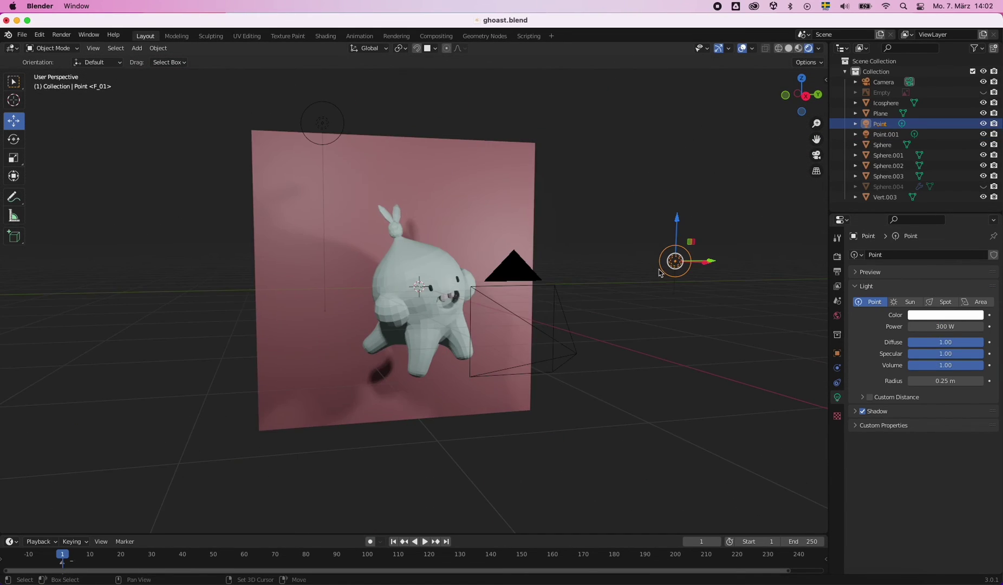
- Duplicate the light, move the copy sideways, and render from the camera view
key(shift+d)
key(Return)
key(g)
click(679, 455)
key(KP_0)
key(F12)
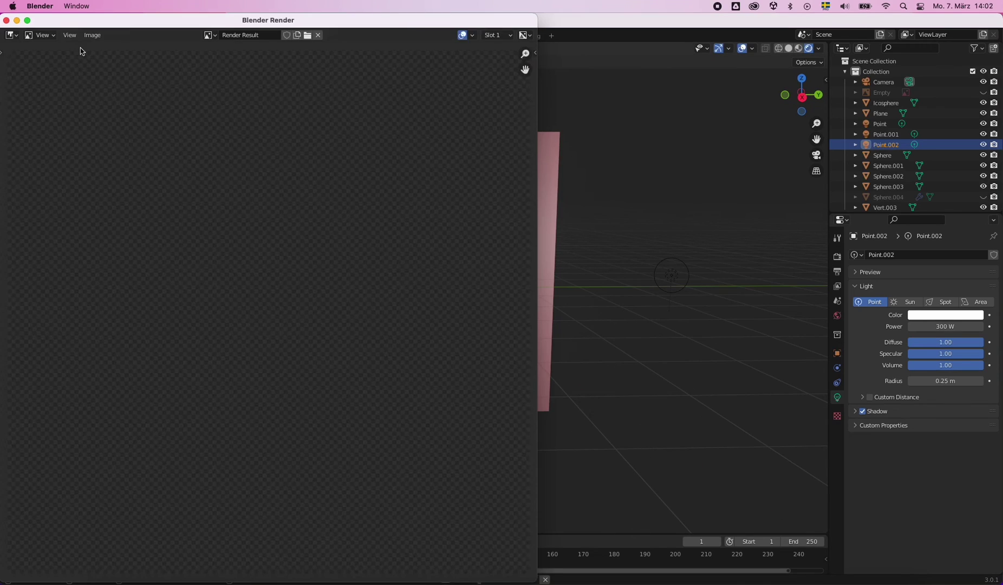